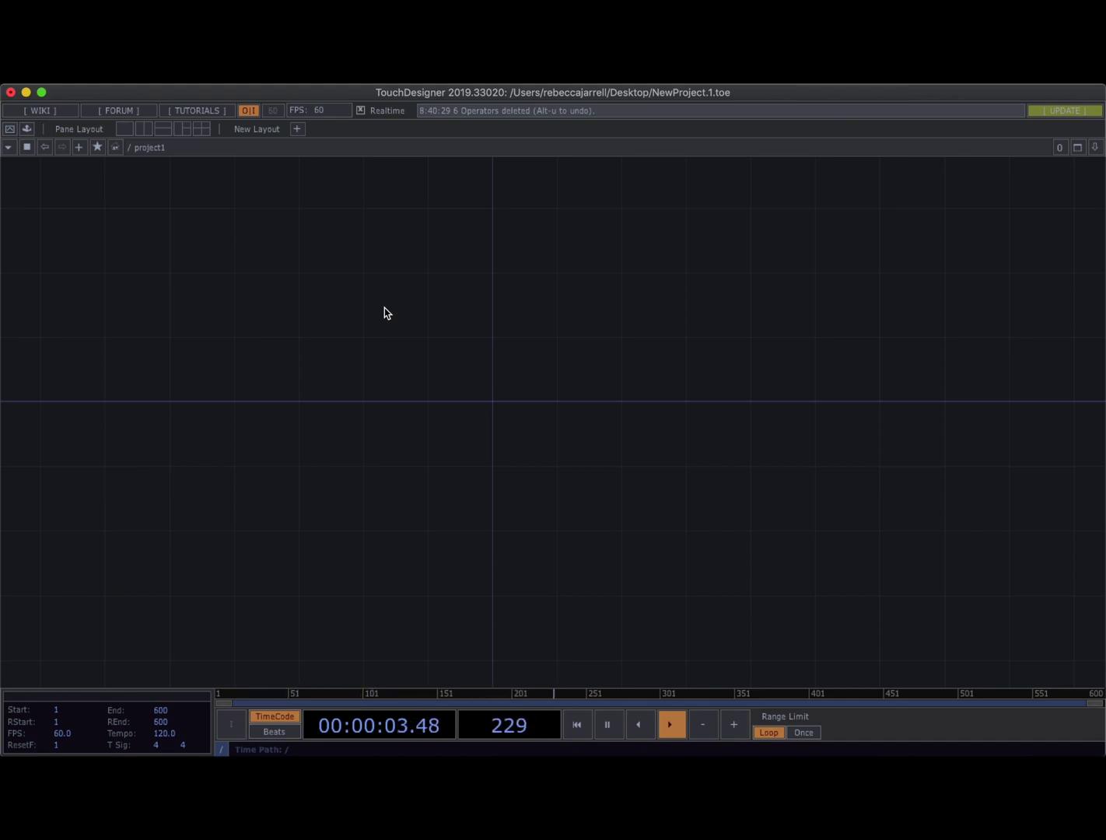
Add a Box SOP to the empty network
drag(356, 409, 403, 387)
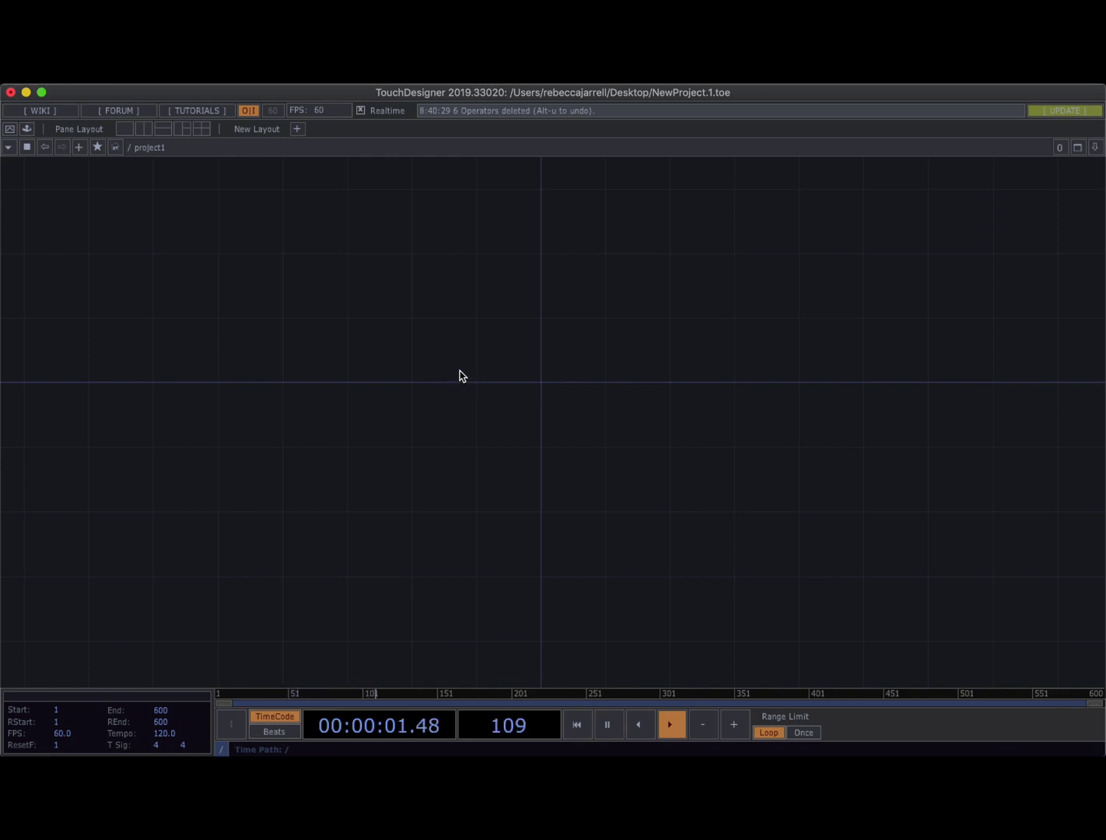
key(Tab)
text(box)
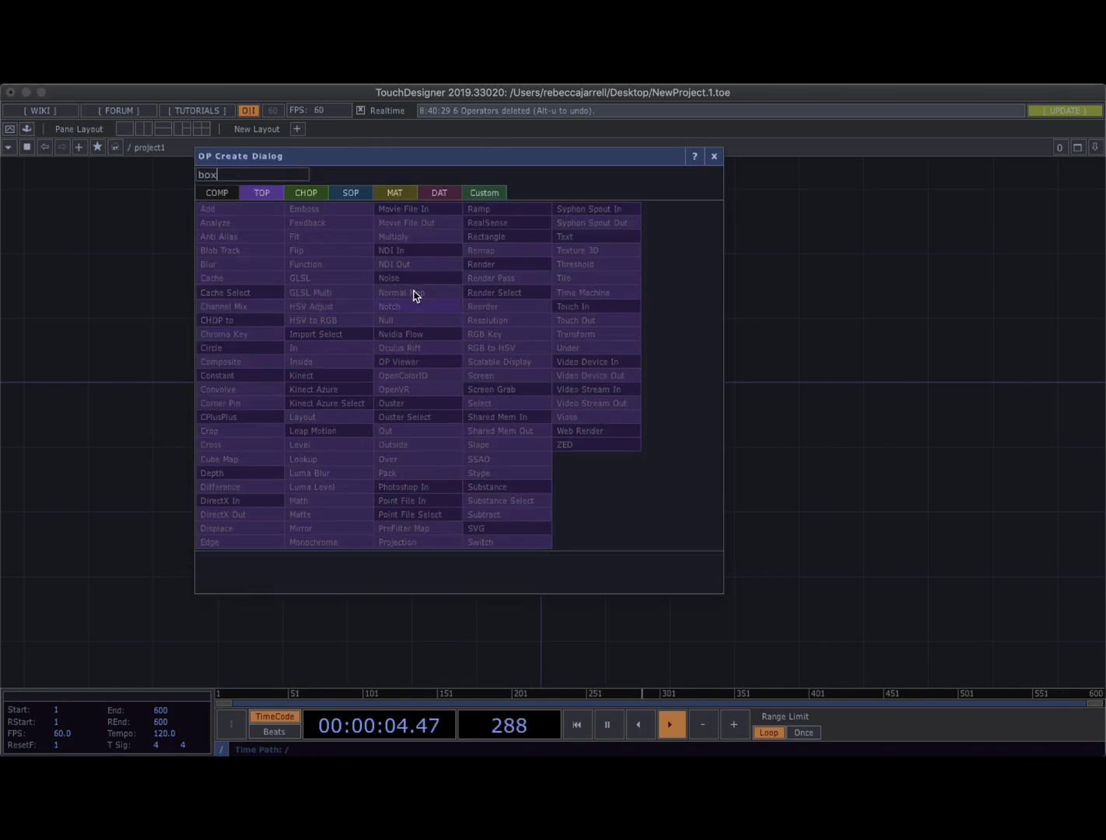
click(352, 192)
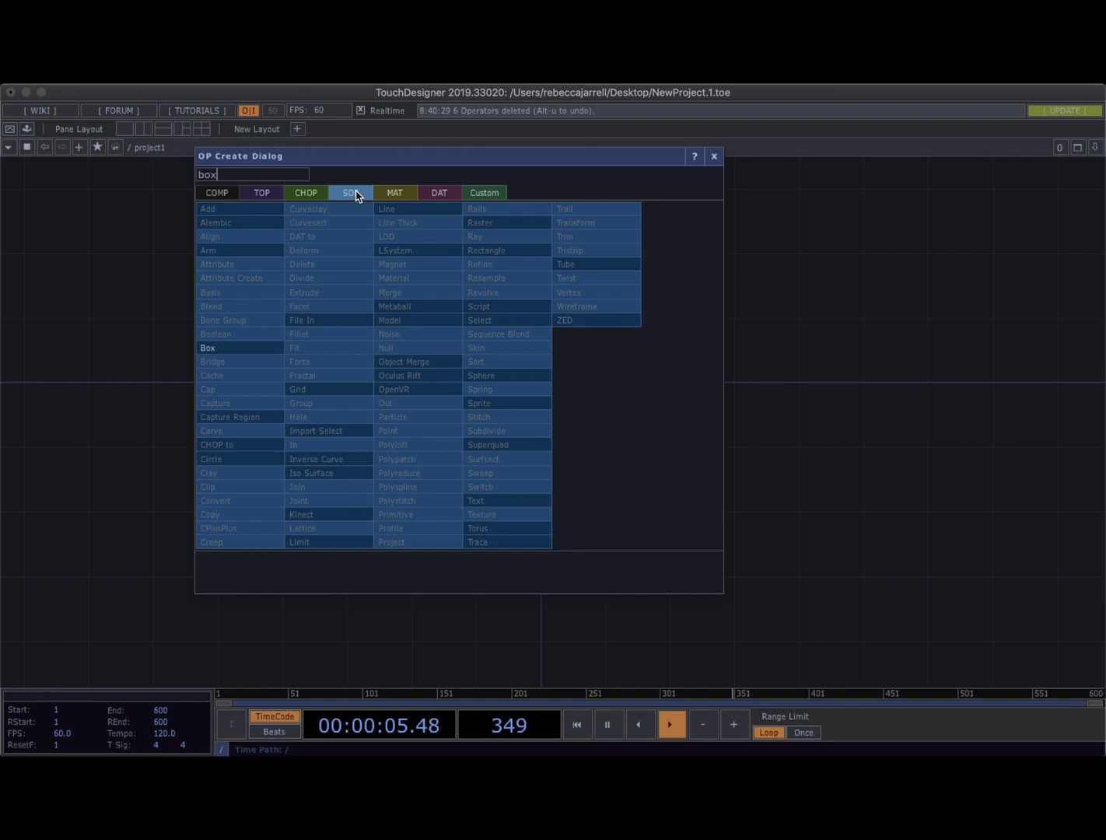
click(227, 343)
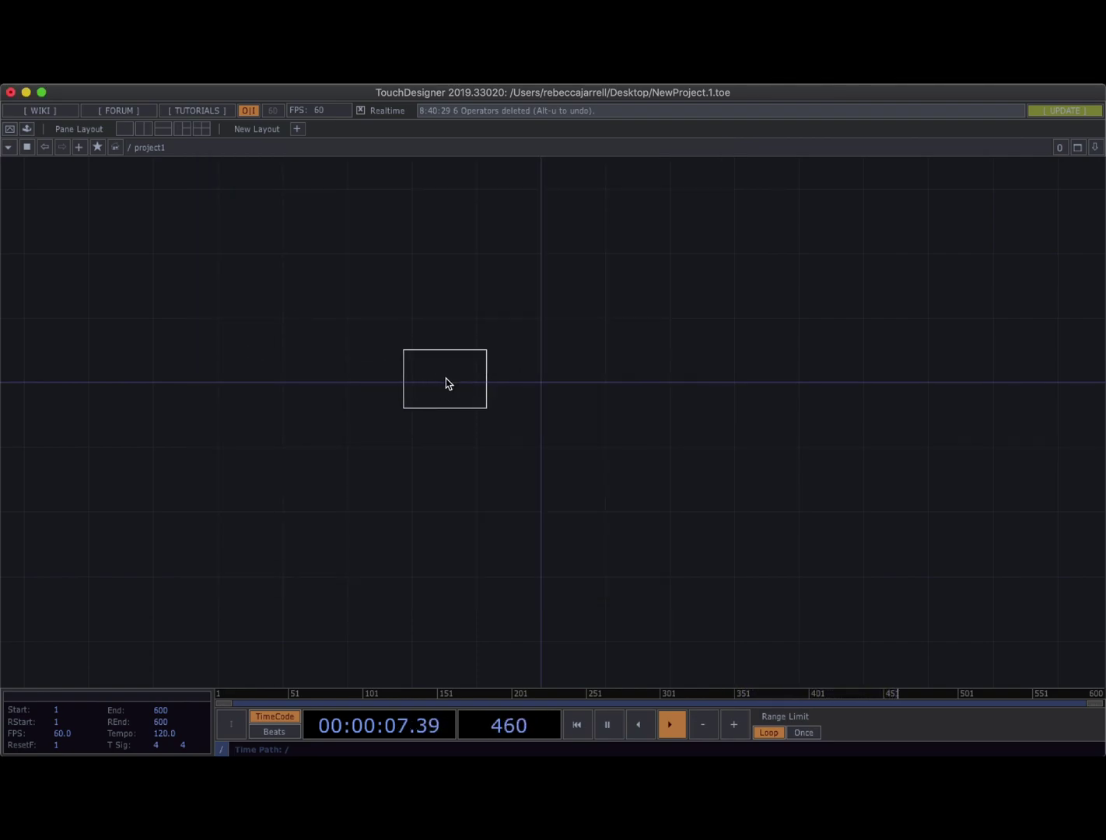
click(445, 382)
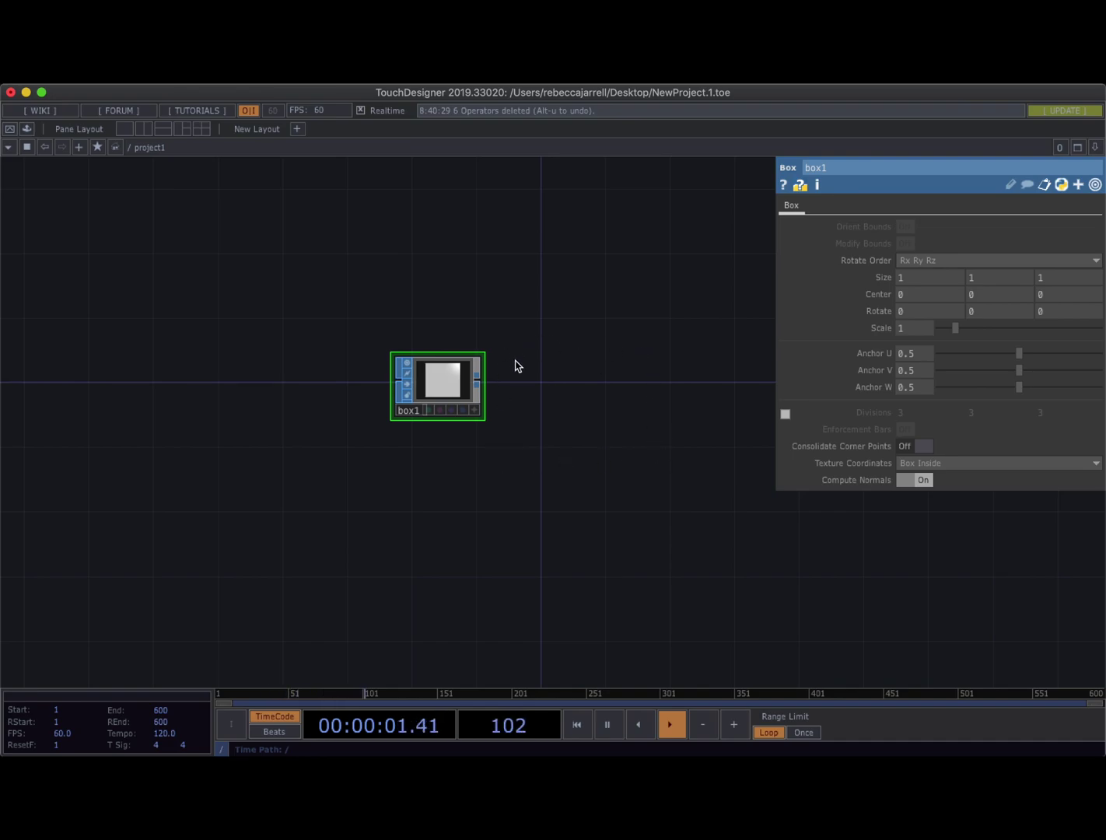
Set the box's size to 0.1 on all three axes
drag(629, 412, 553, 410)
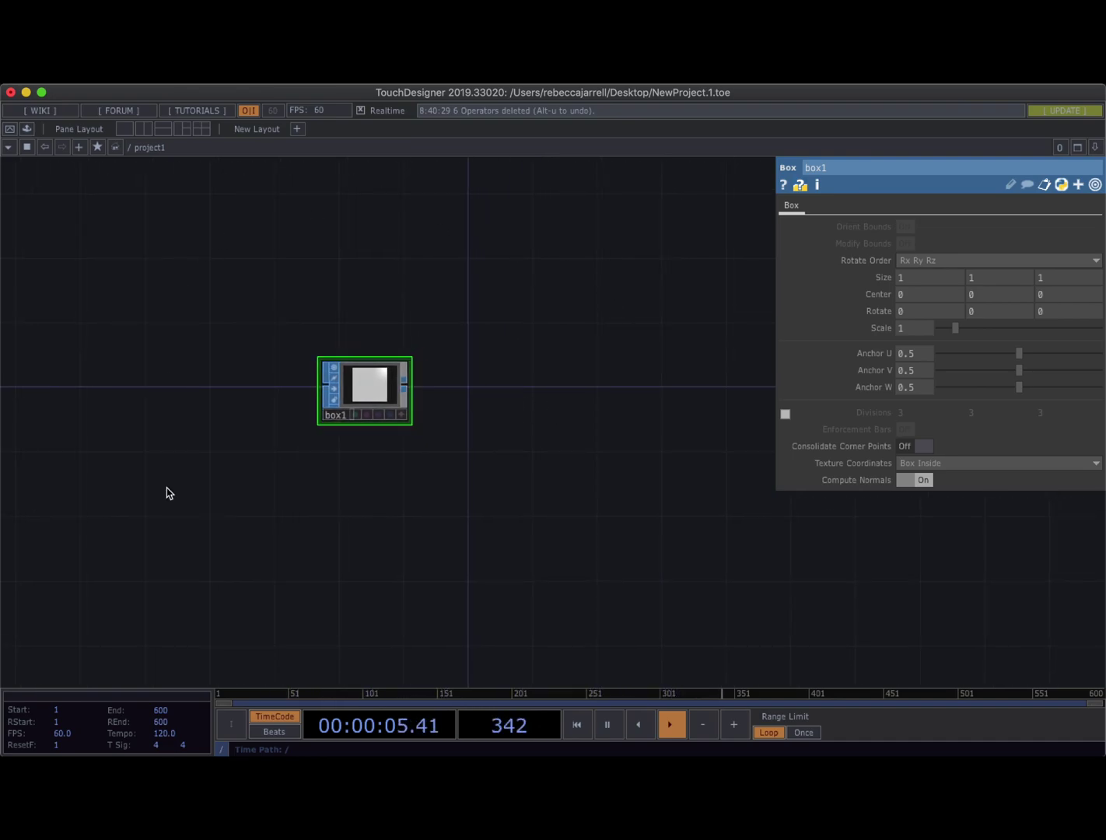
click(880, 280)
middle_drag(878, 280, 486, 271)
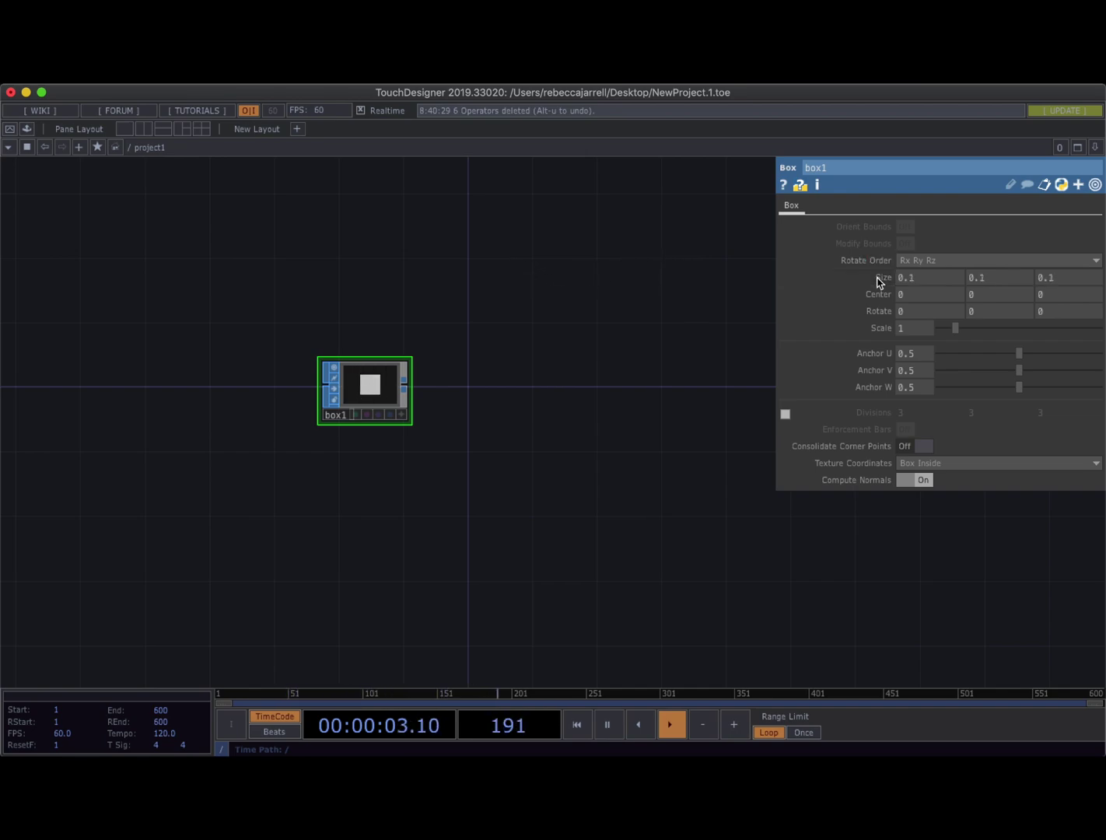
Add a Geometry COMP fed by the box's output and place it beside the box
right_click(403, 392)
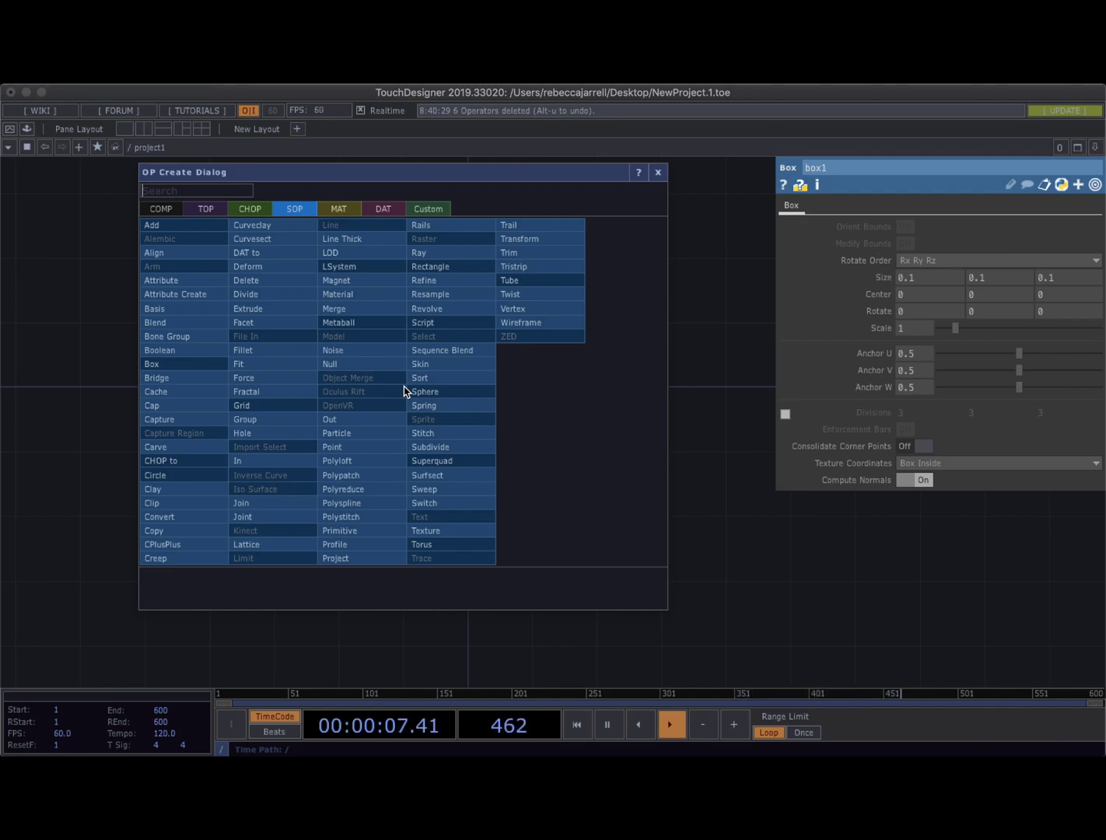
click(160, 209)
text(geo)
click(183, 349)
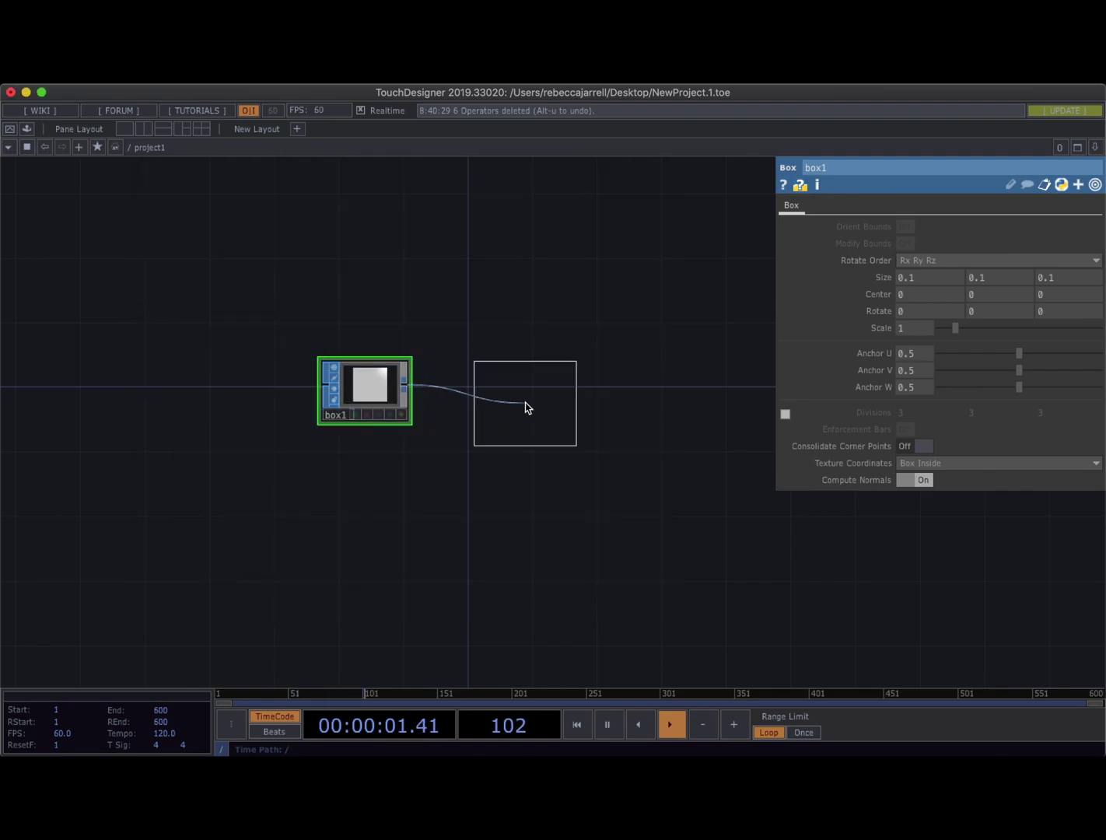
click(520, 386)
Add a Camera COMP above the geometry component
key(Tab)
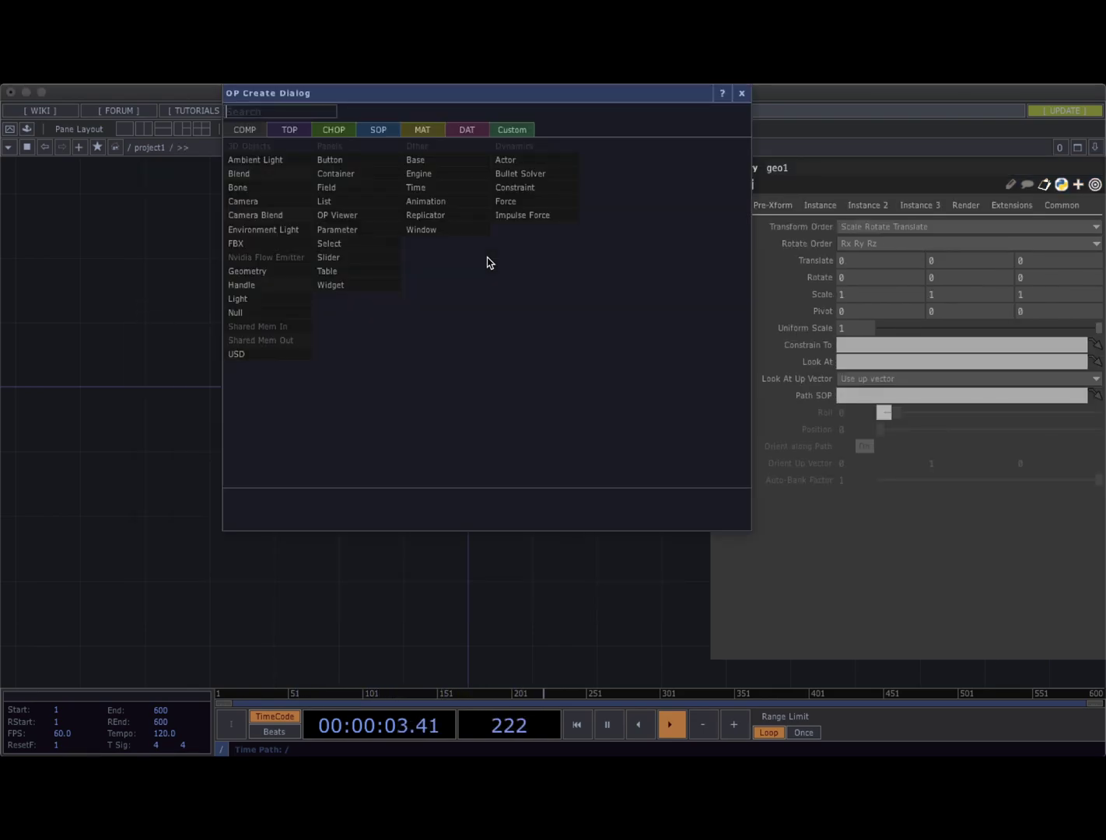
text(cam)
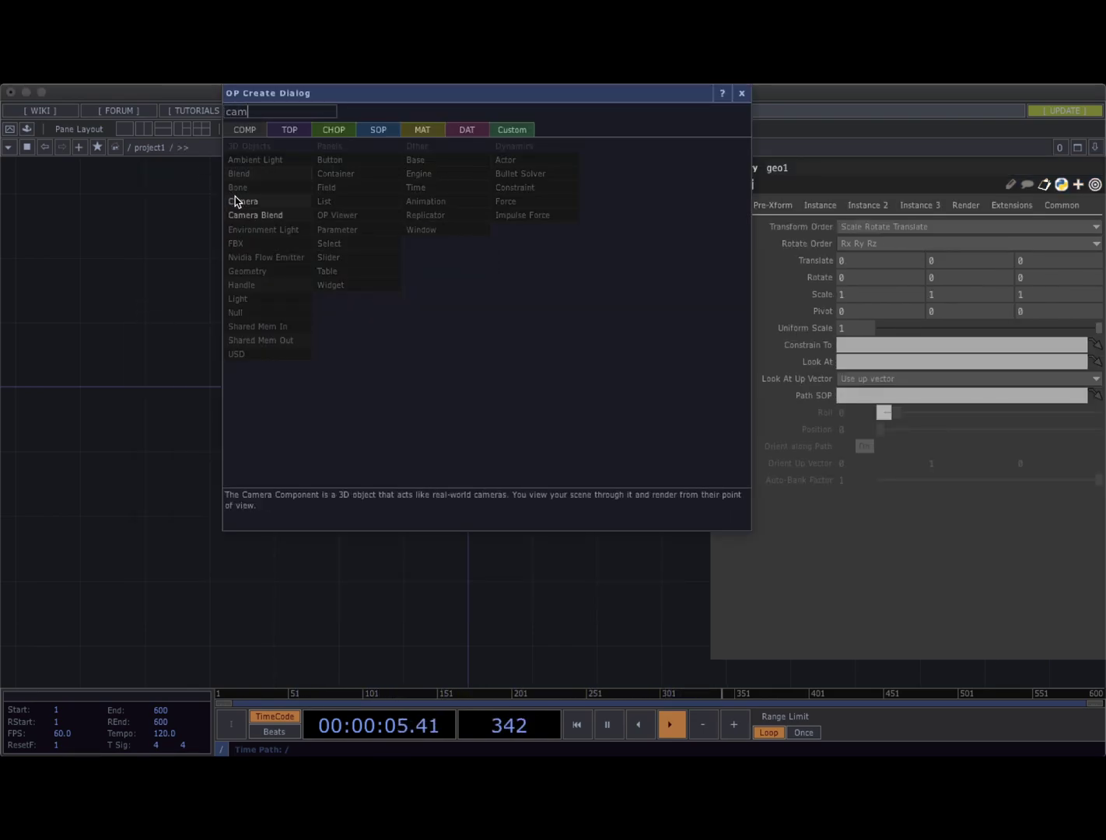
click(237, 201)
click(520, 260)
key(h)
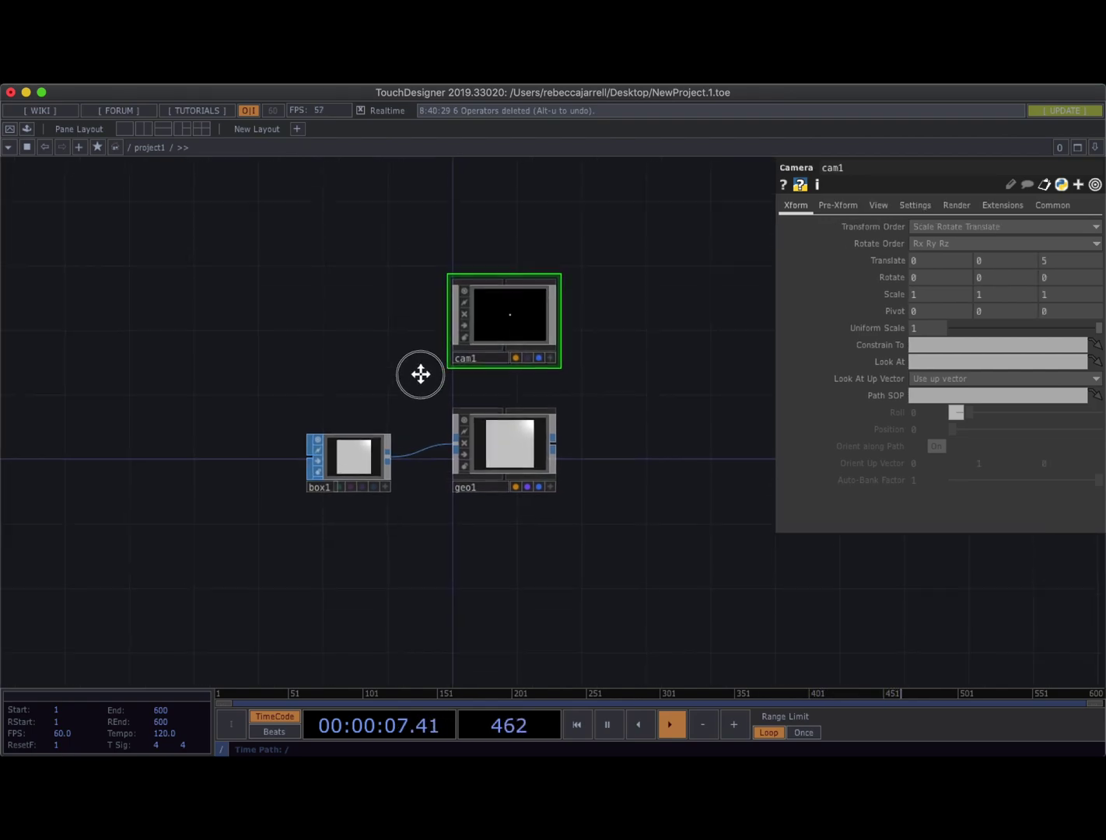
Add a Light COMP above the camera
key(Tab)
text(lig)
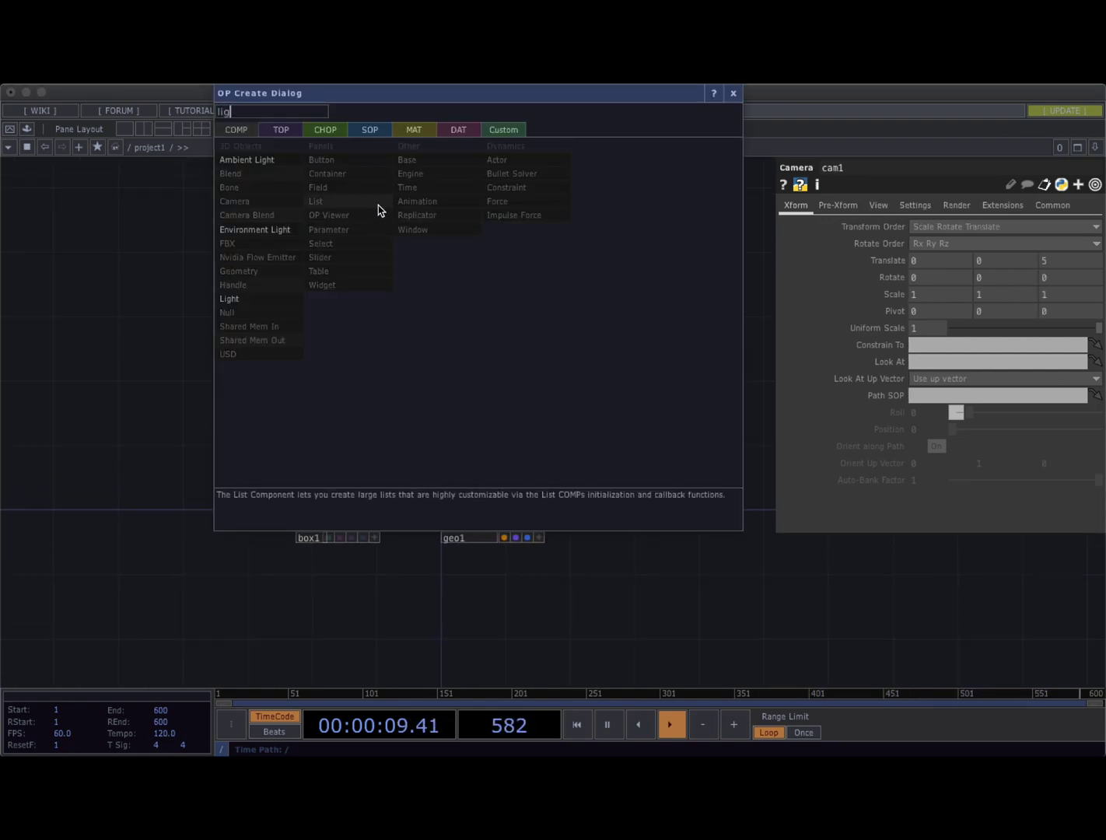
click(241, 300)
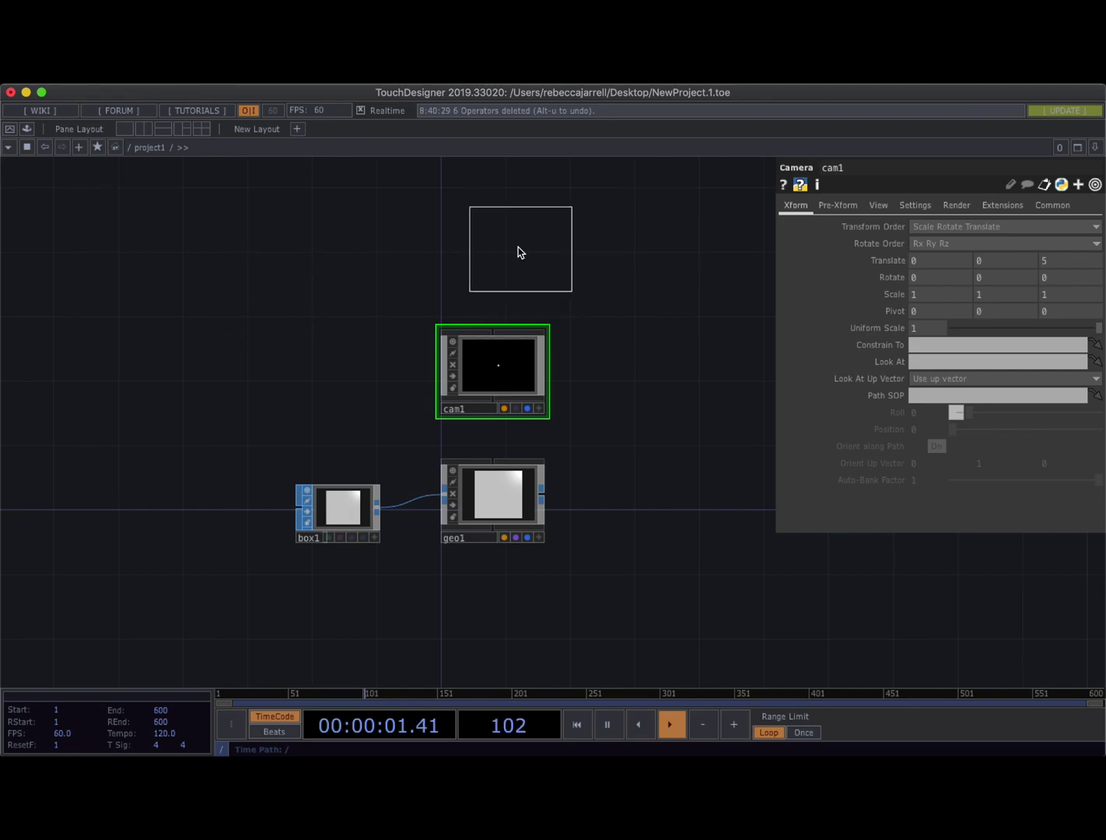
click(495, 248)
Add a Render TOP to the right of the camera to render the geometry with the camera and light
key(Tab)
text(re)
click(443, 238)
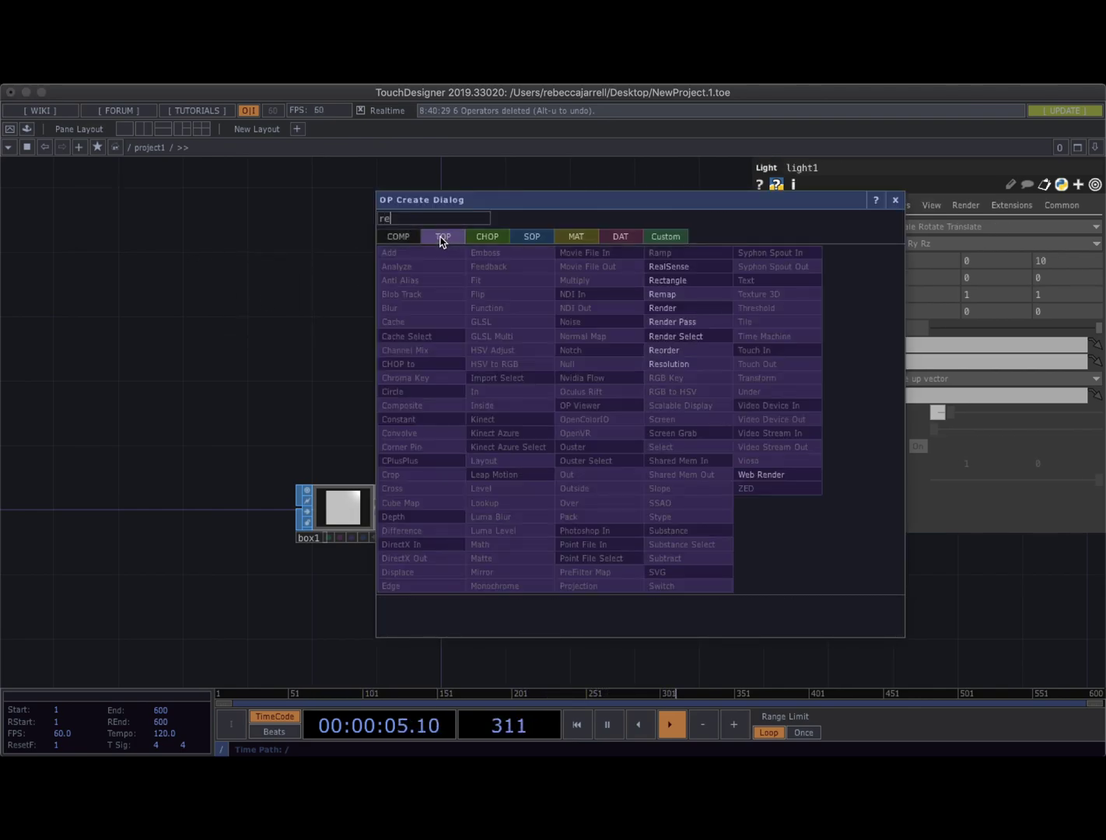
click(666, 308)
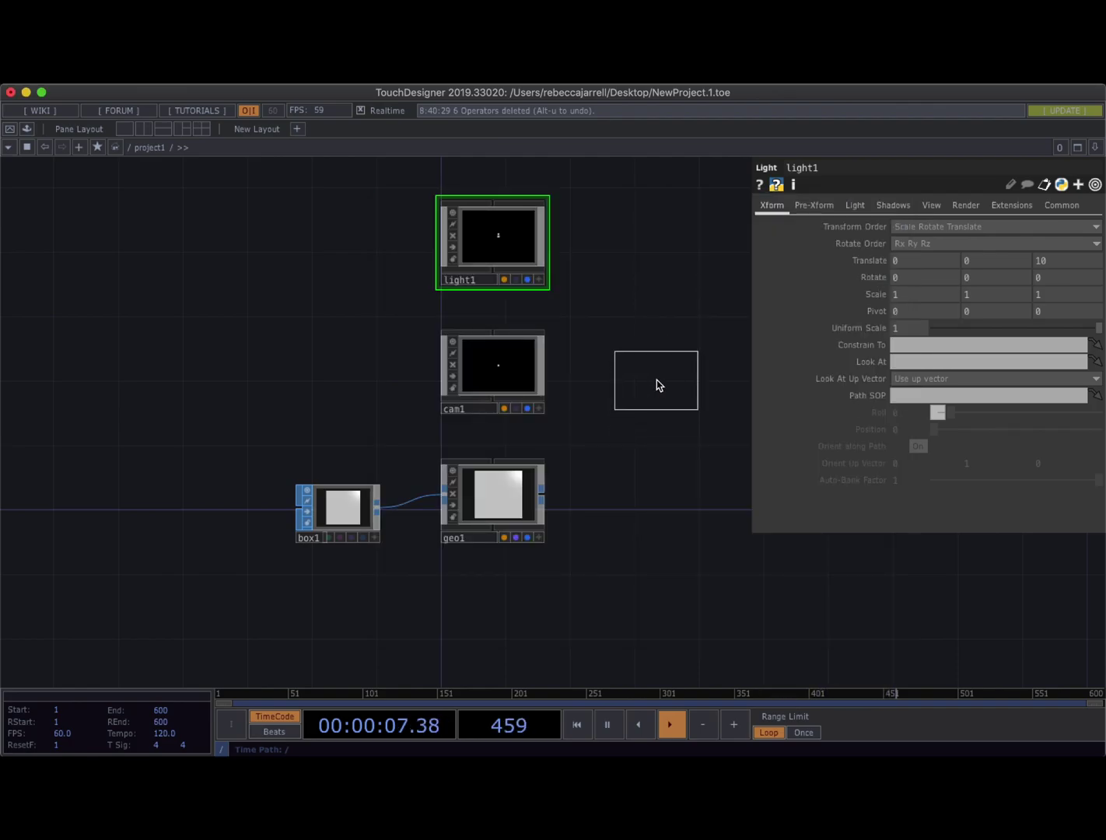
click(659, 384)
Append a Null TOP to the output of the Render TOP
drag(664, 493, 335, 510)
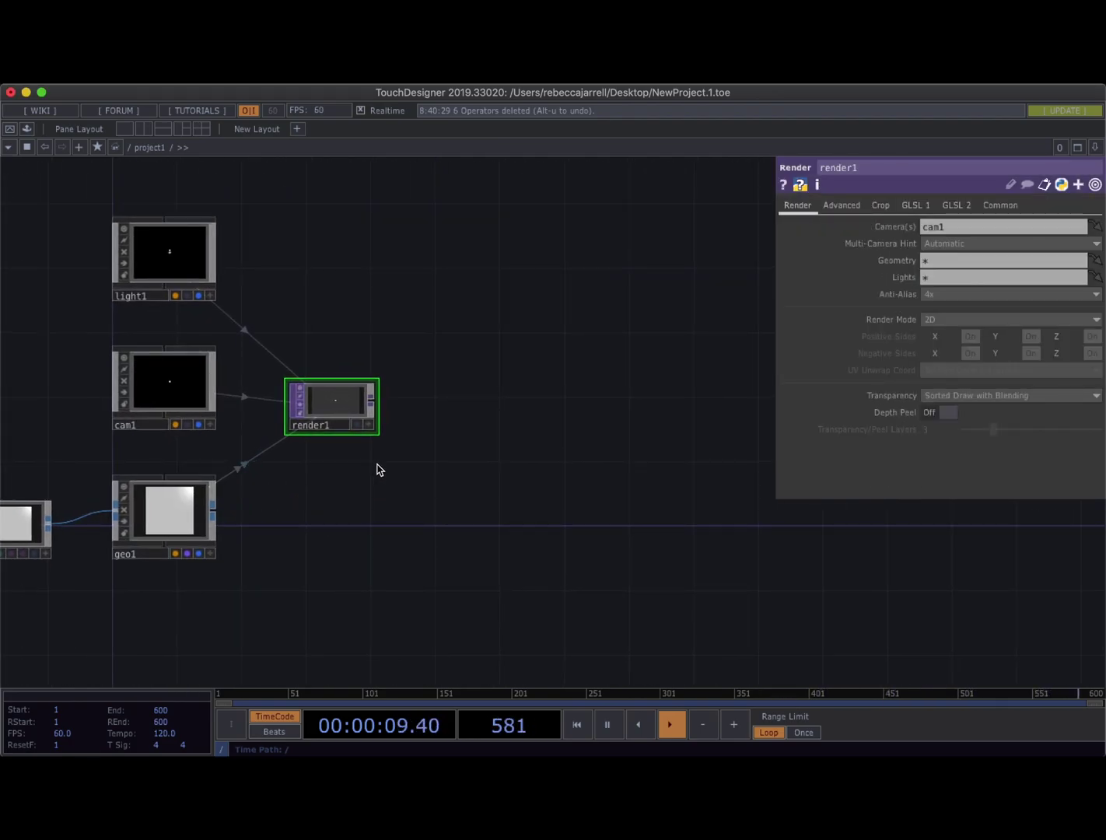
key(alt+n)
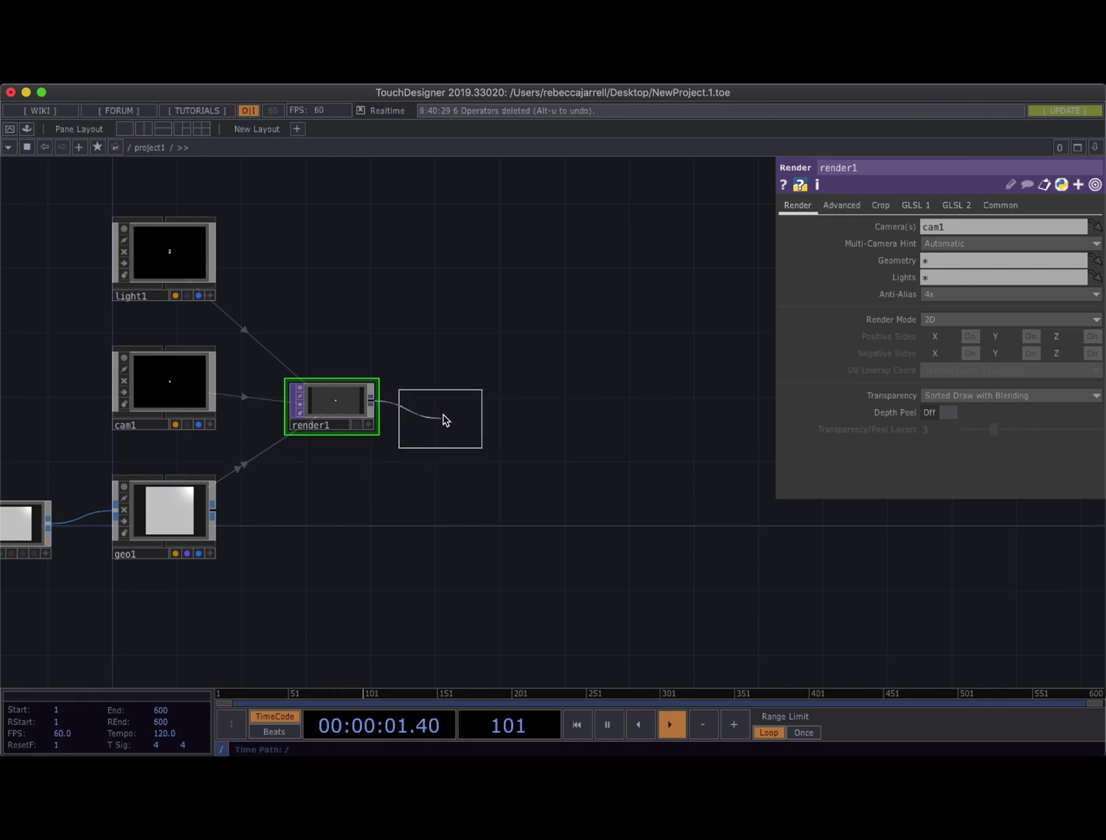
click(472, 406)
key(h)
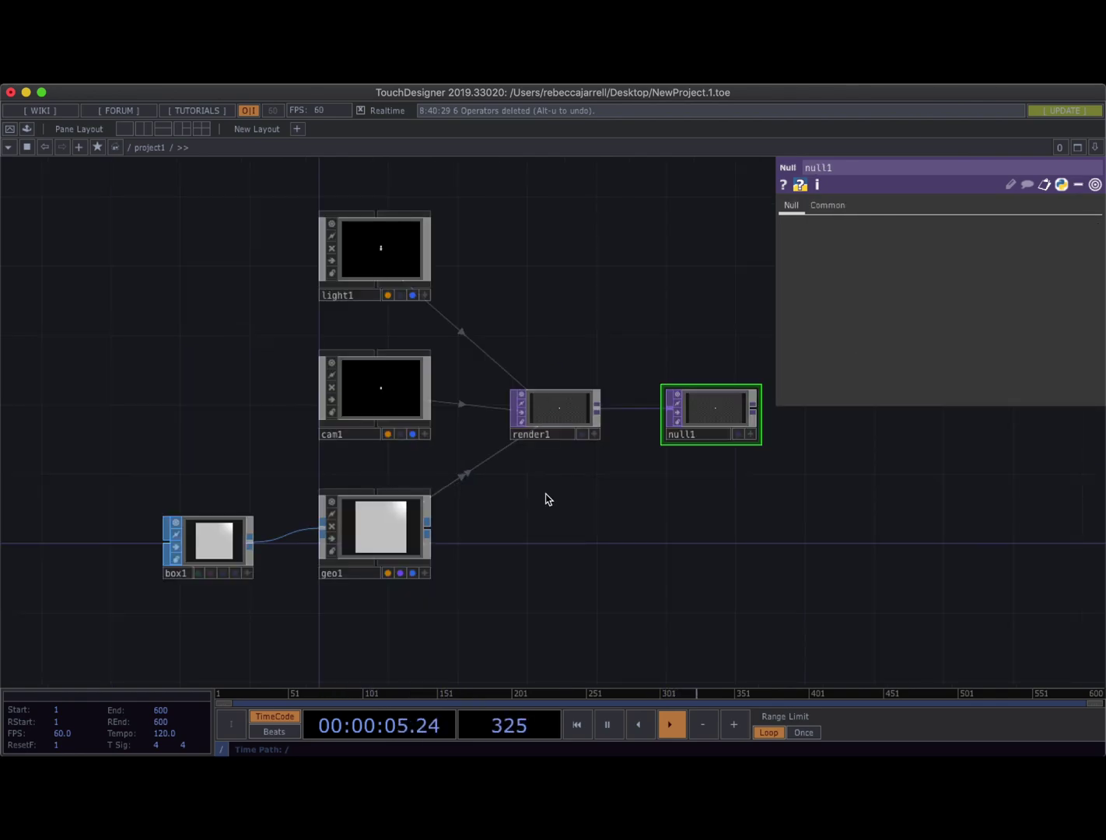
Turn on instancing for the geometry component and review its instance parameters
drag(559, 538, 566, 469)
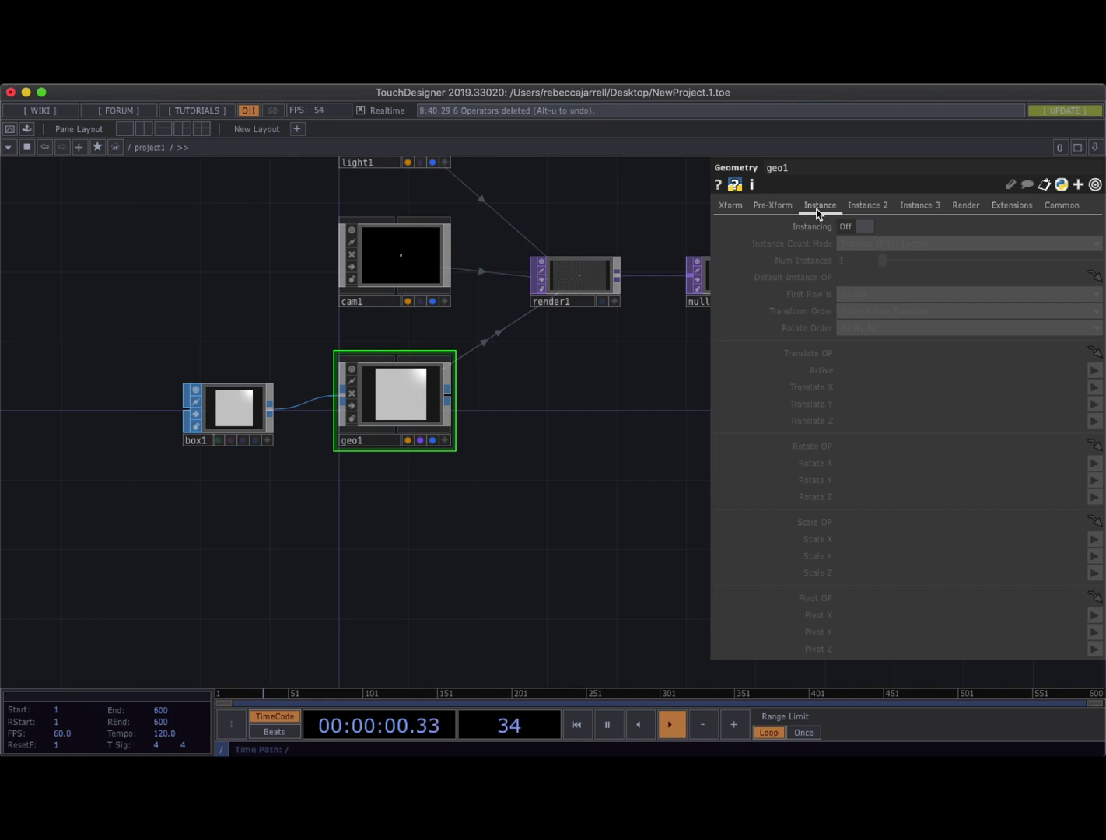
click(849, 228)
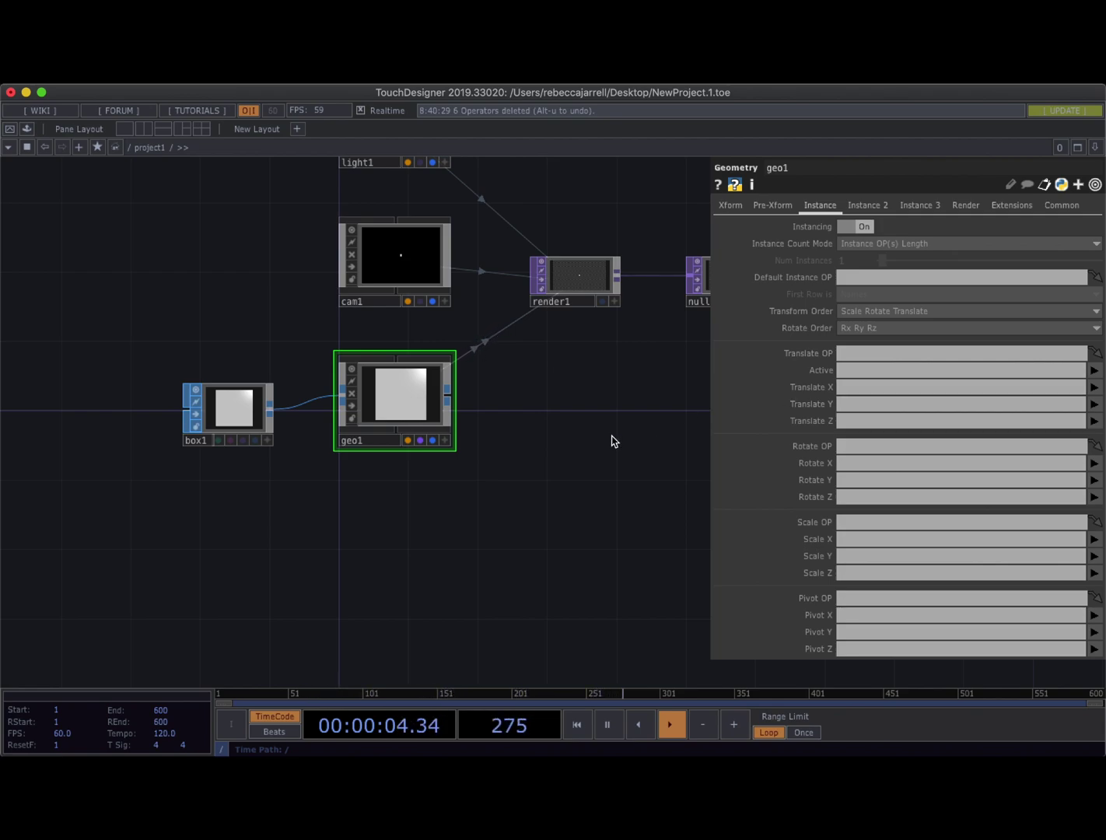
drag(507, 506, 587, 427)
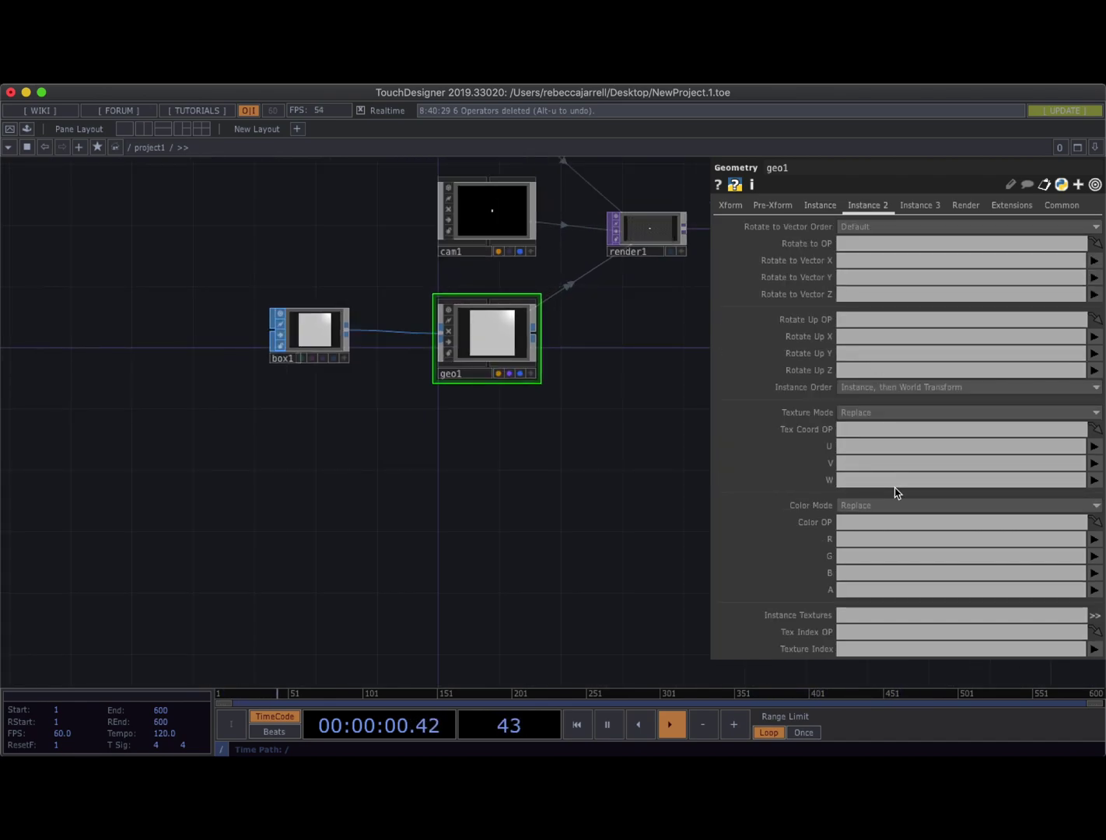
click(818, 207)
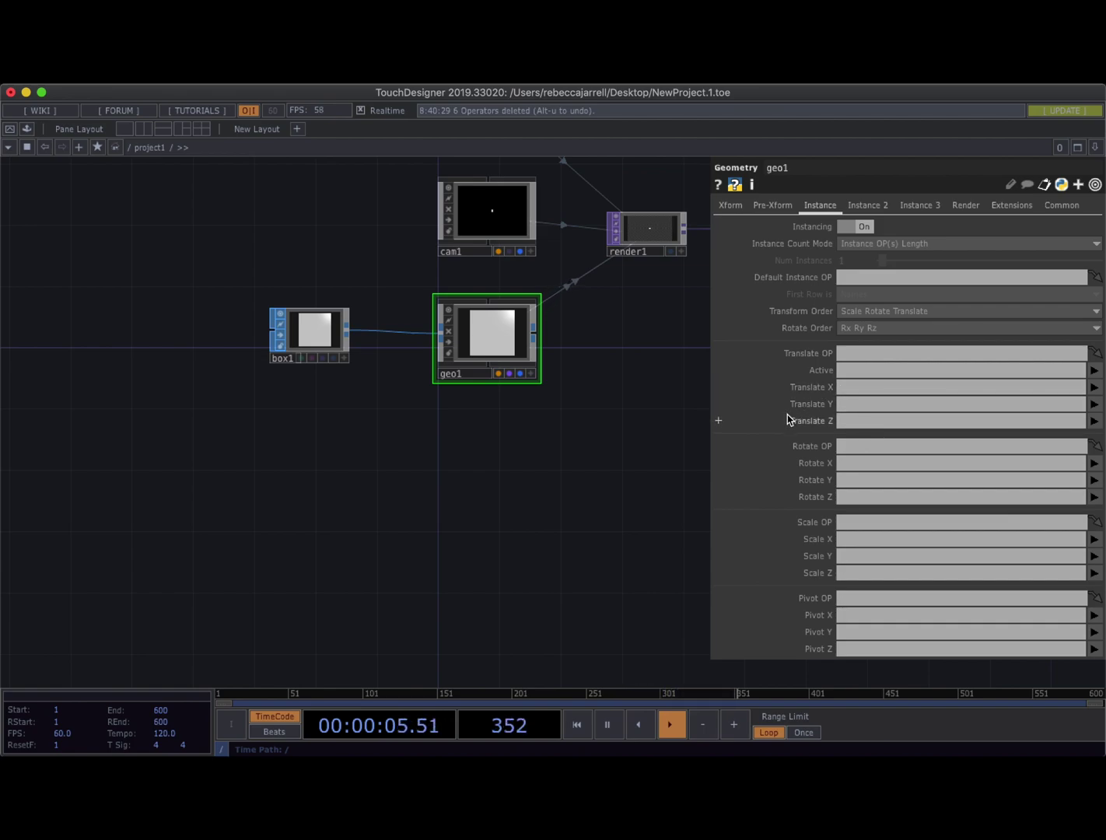
Add a Sphere SOP below and to the left of the box
drag(440, 437, 479, 438)
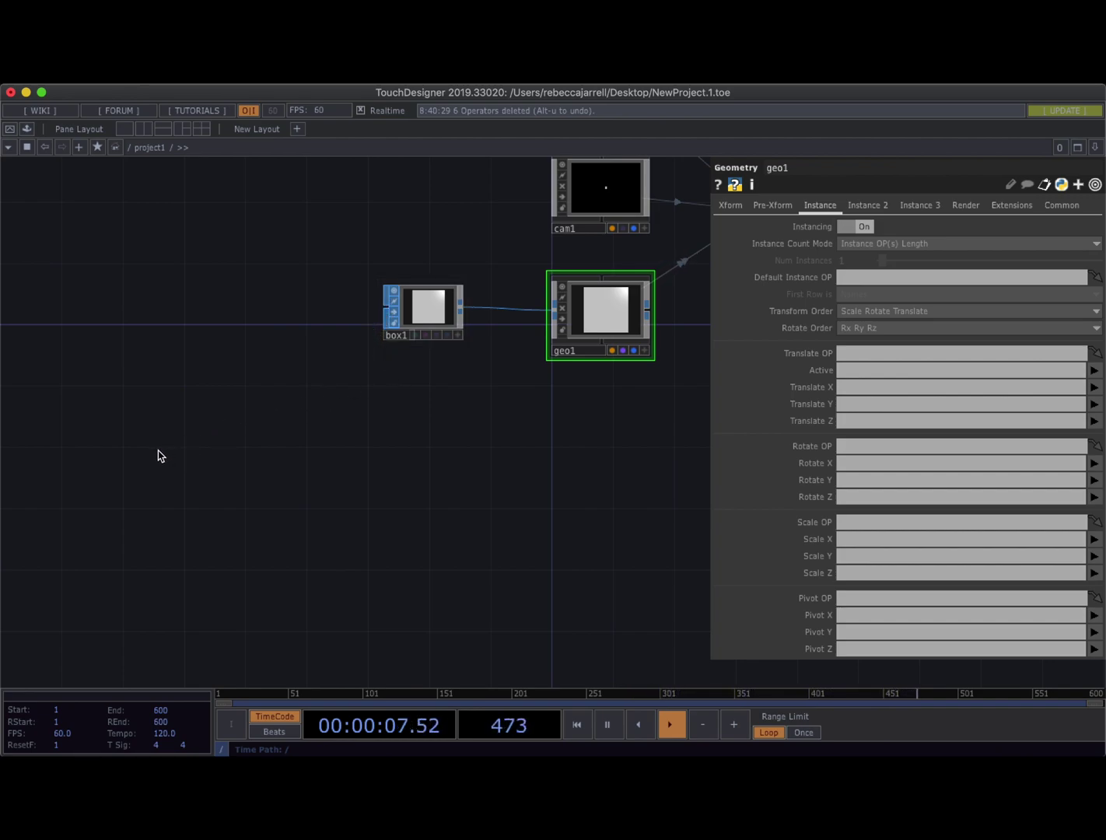
key(Tab)
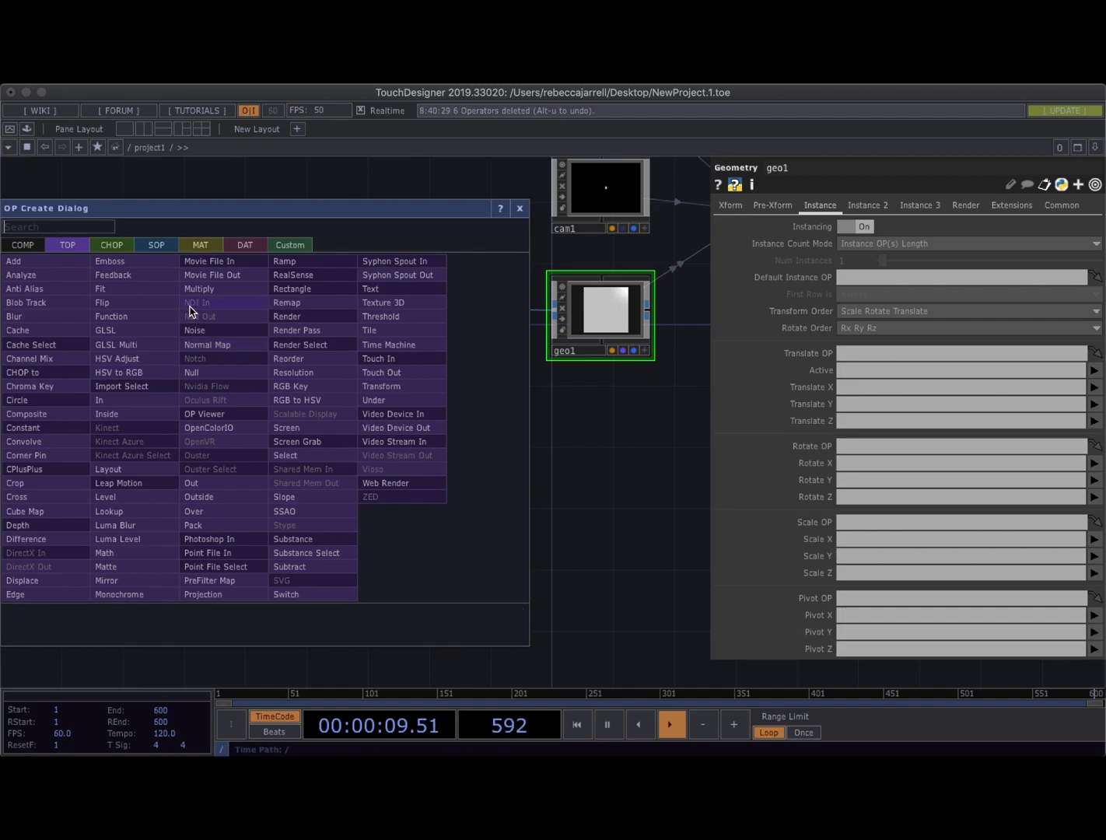
click(160, 244)
text(sph)
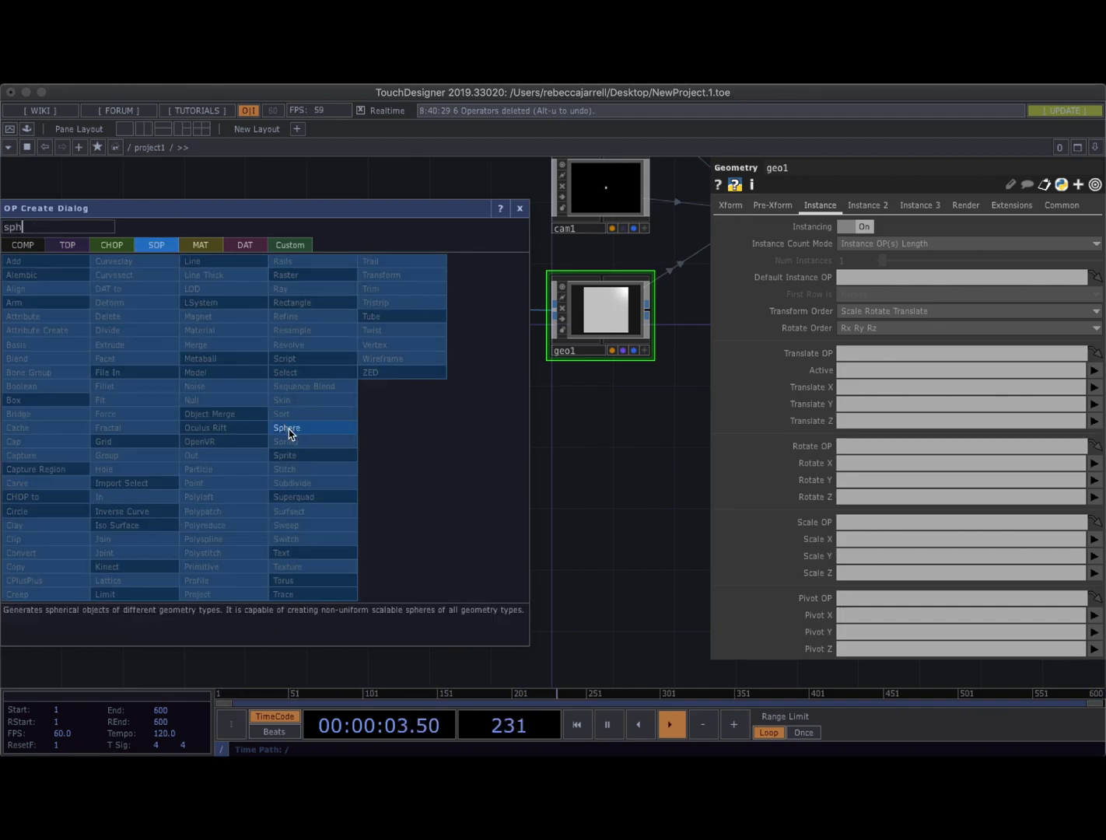
click(289, 434)
click(126, 459)
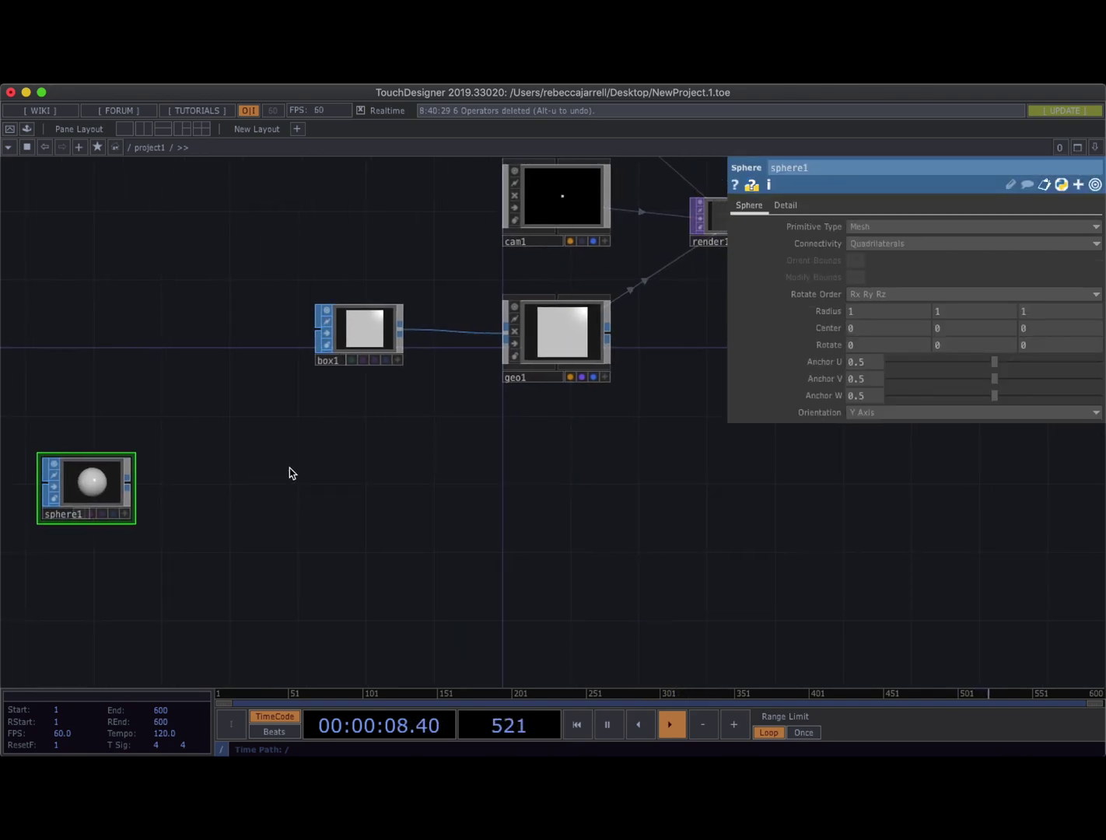
Connect a Null SOP to the sphere's output and position it just beside the sphere
drag(289, 454, 318, 446)
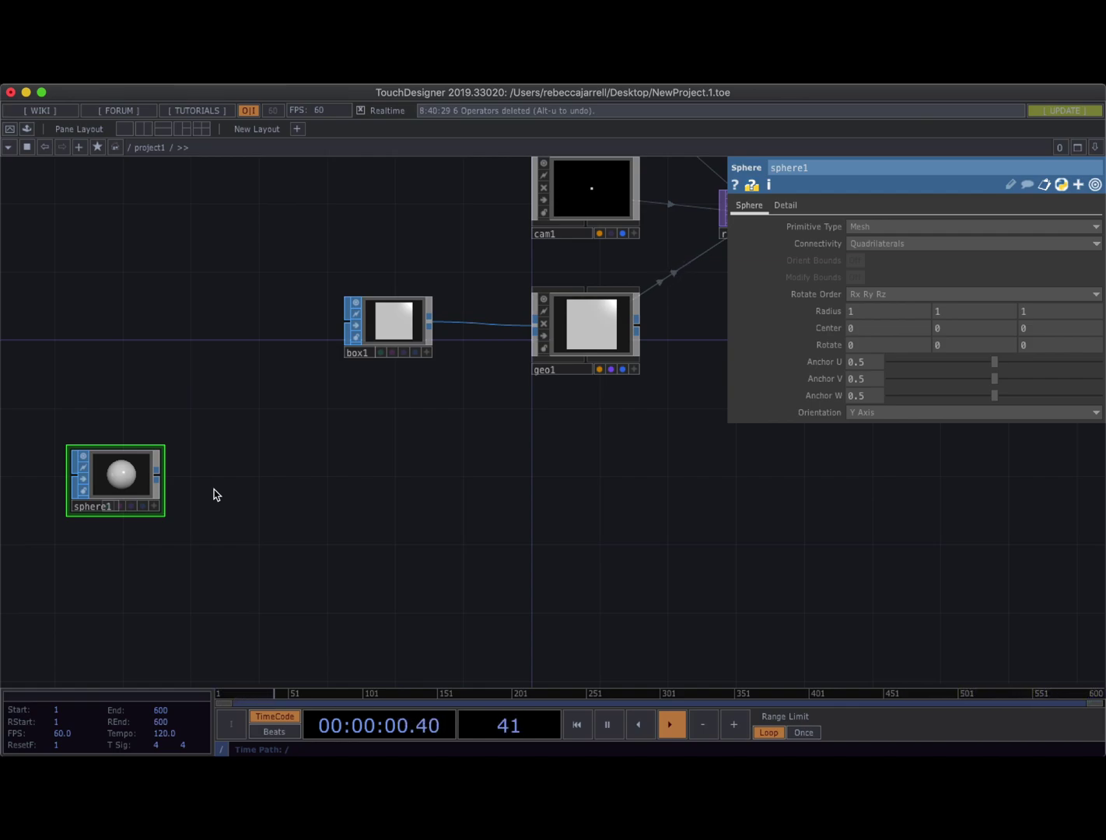
right_click(160, 475)
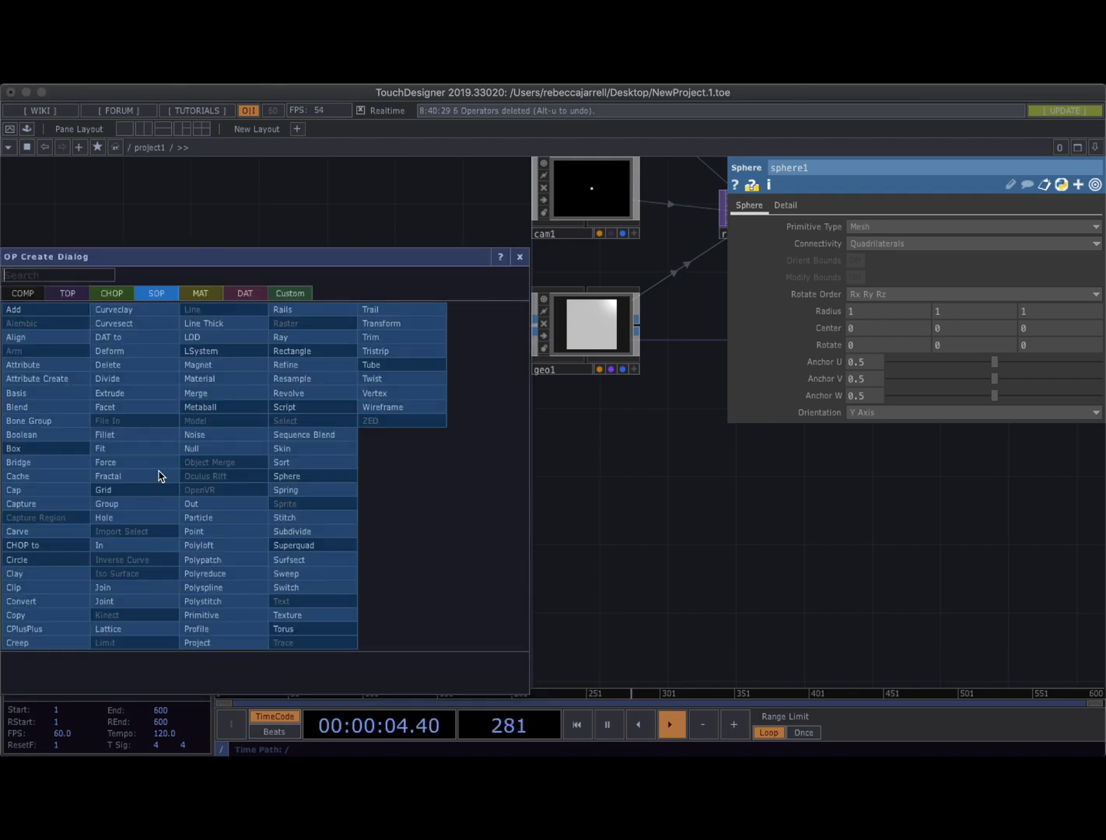
click(117, 293)
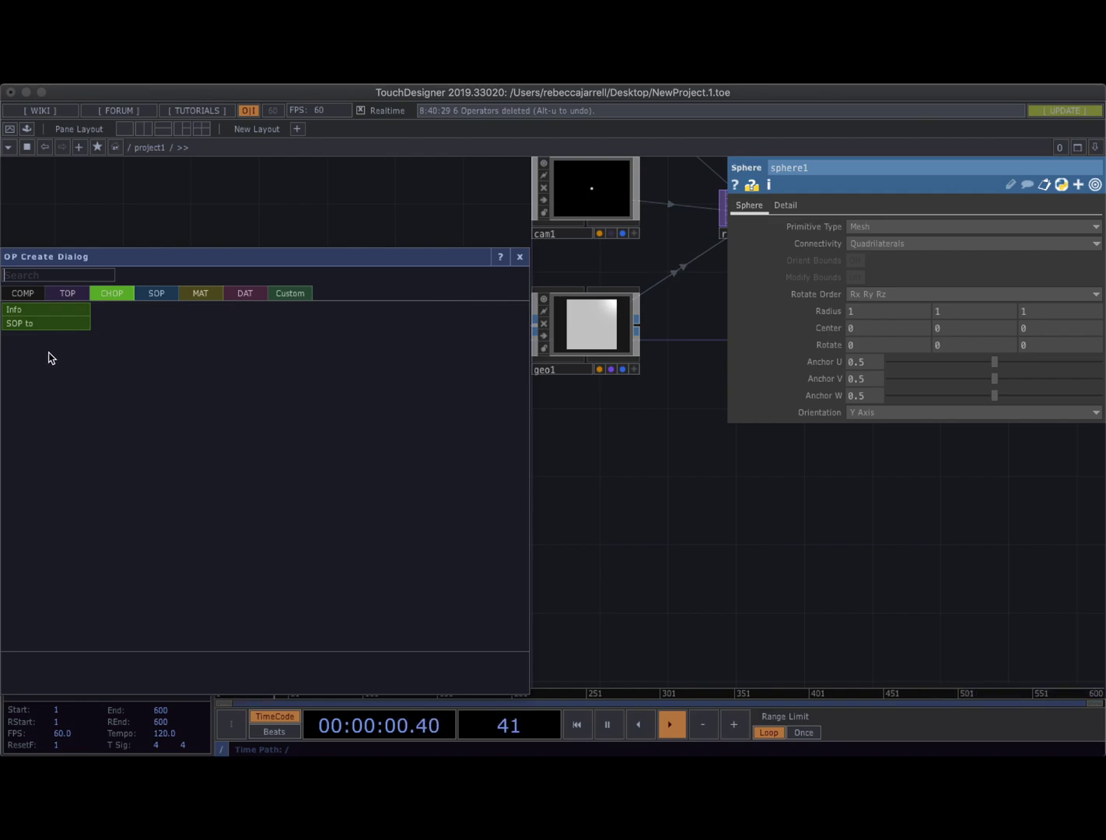
click(520, 257)
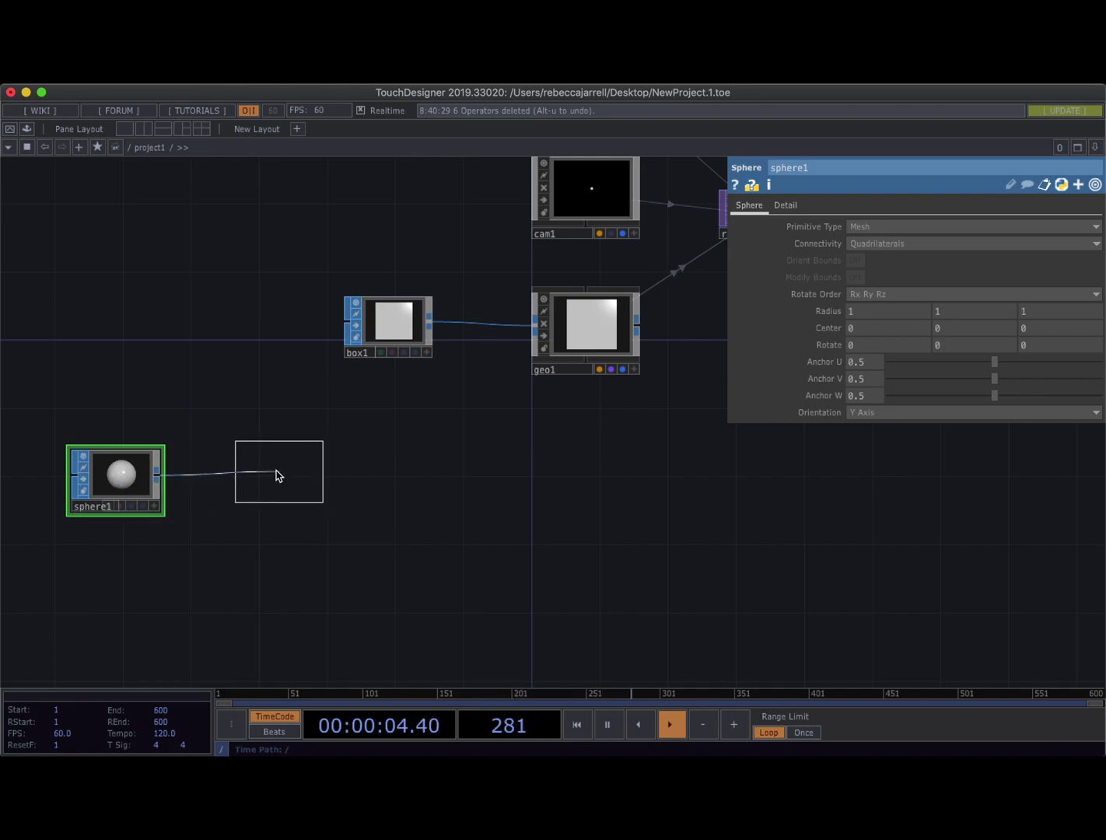
click(265, 477)
drag(270, 478, 252, 478)
Convert the sphere's Null SOP to channels with a SOP to CHOP placed next to it, and inspect its channels up close
click(294, 485)
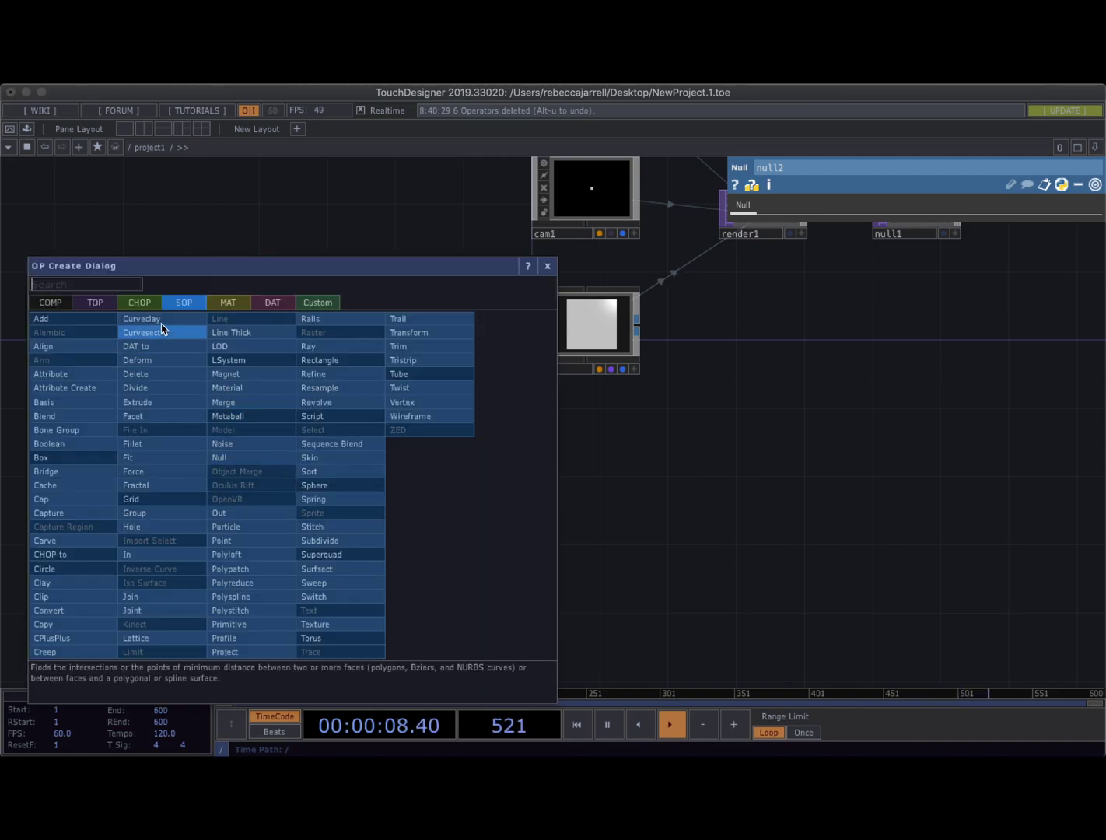
click(139, 301)
click(94, 332)
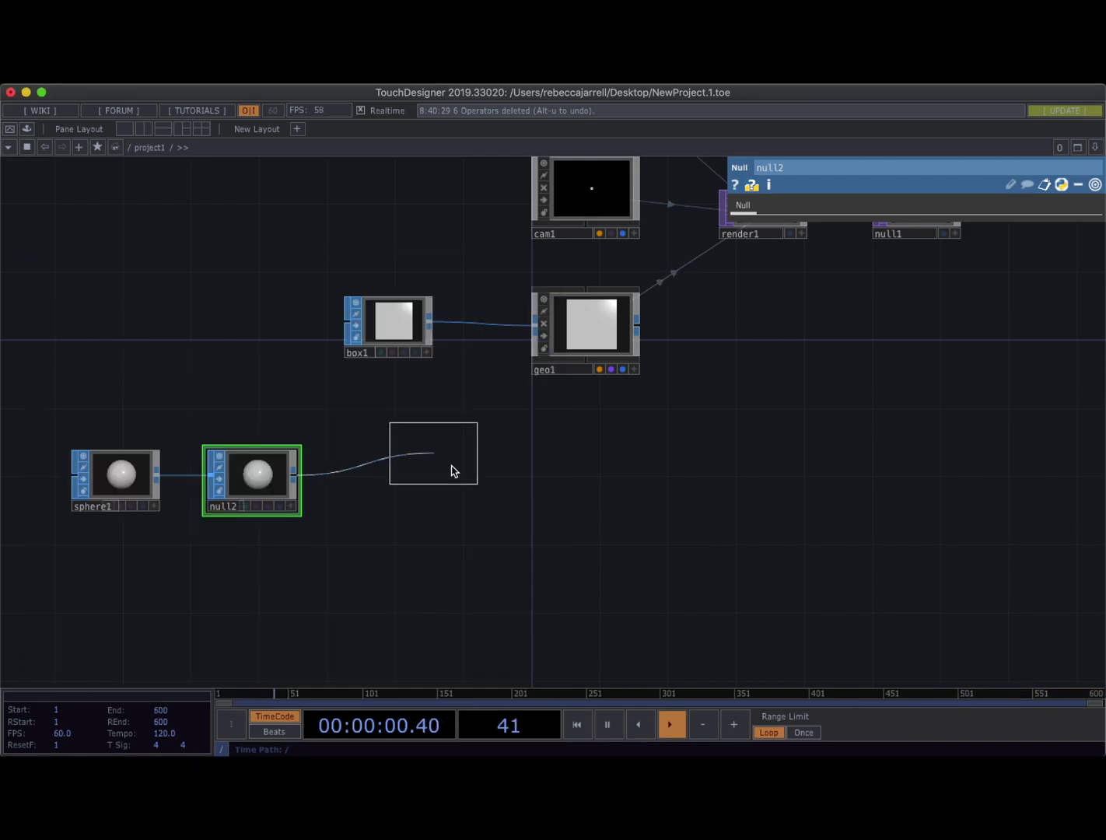
click(410, 481)
scroll(409, 481, up, 6)
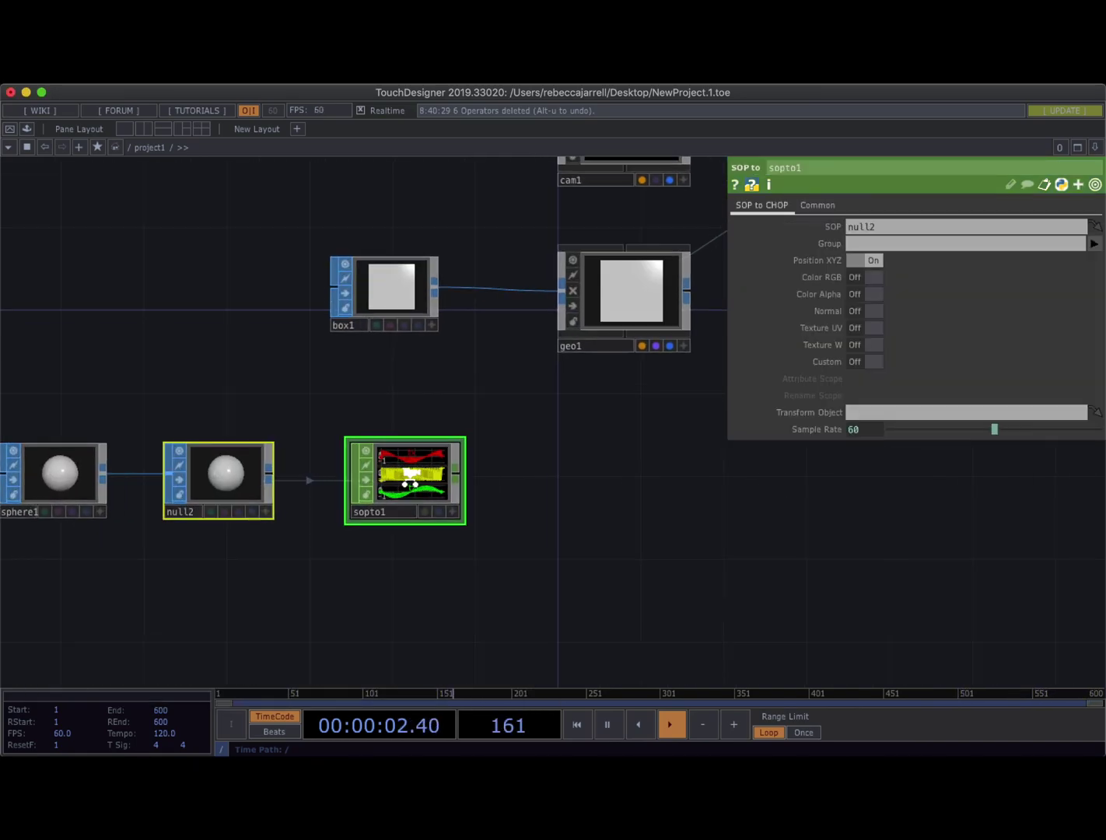
scroll(397, 481, up, 3)
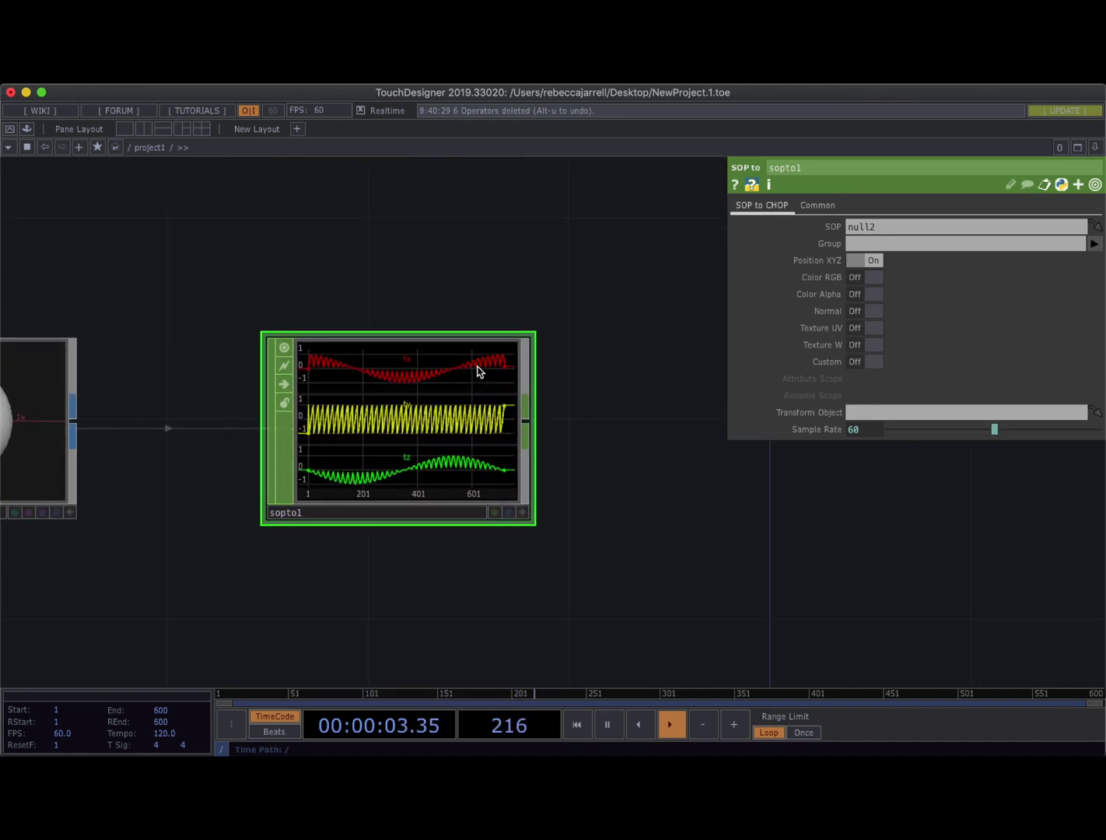
Add a Merge CHOP beside the SOP to CHOP and wire the SOP to CHOP's output into it
scroll(376, 466, down, 8)
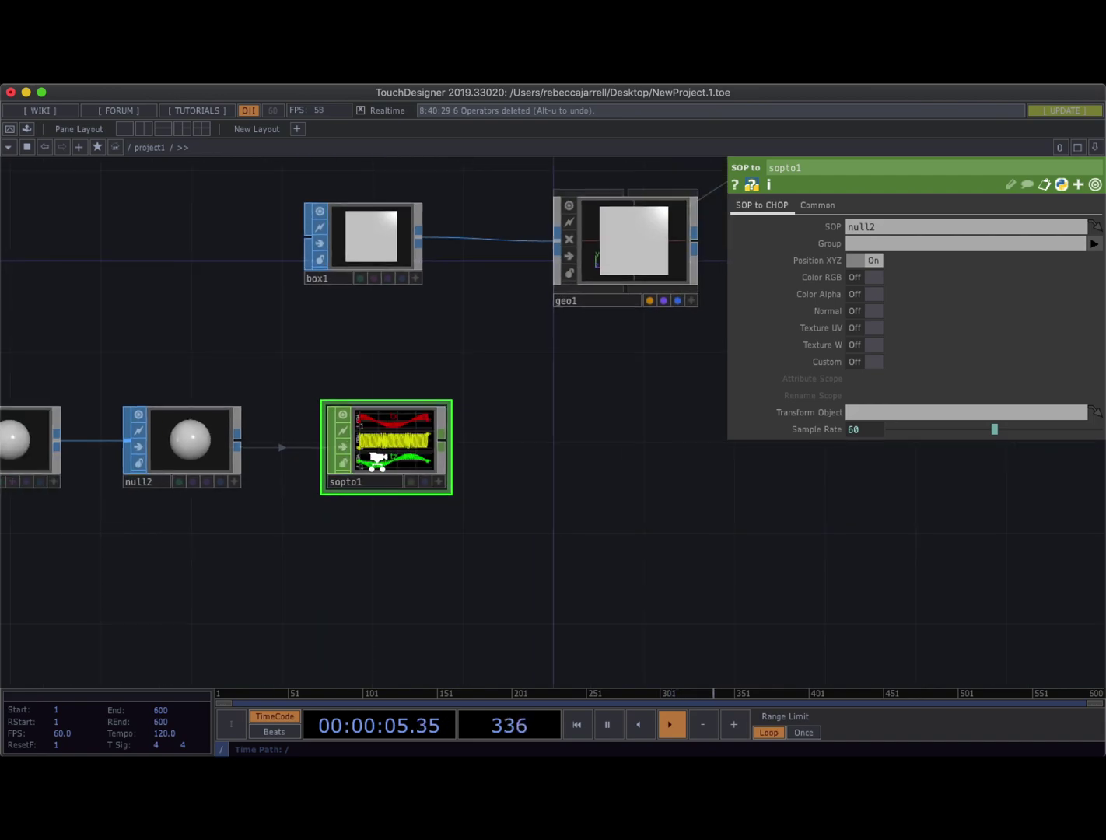
scroll(386, 417, down, 3)
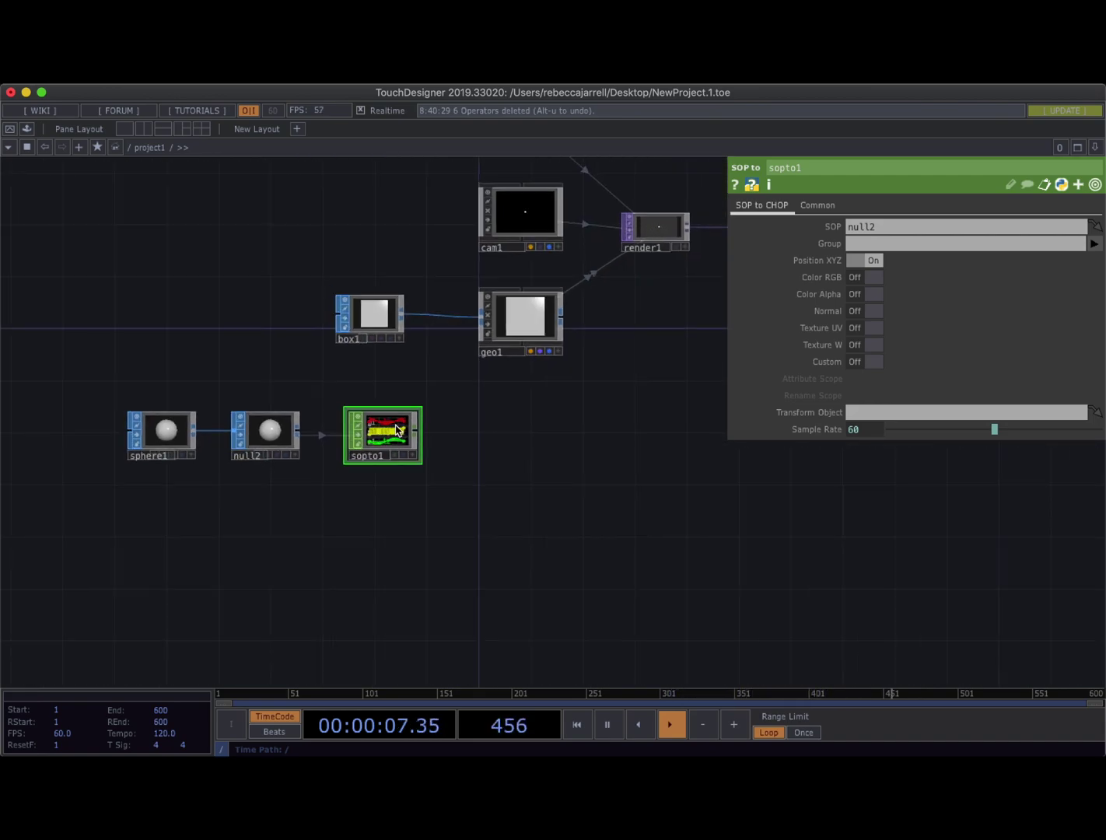
key(Tab)
text(mer)
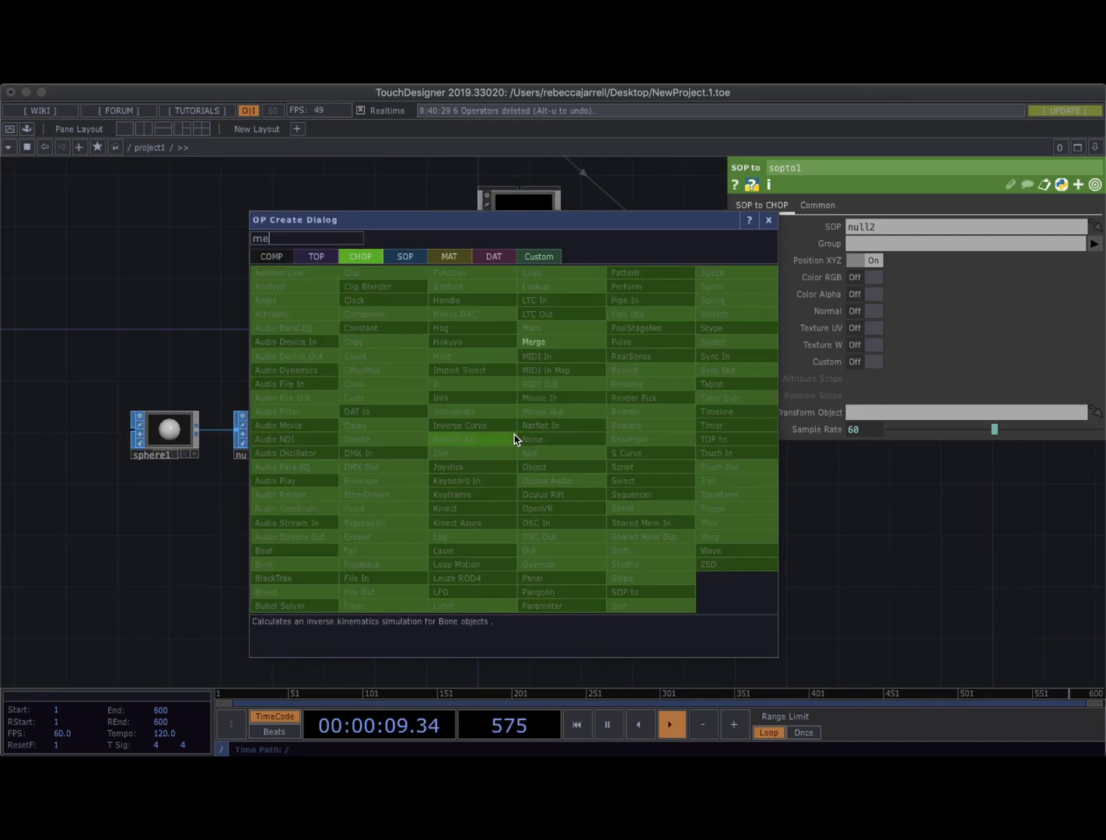
click(539, 343)
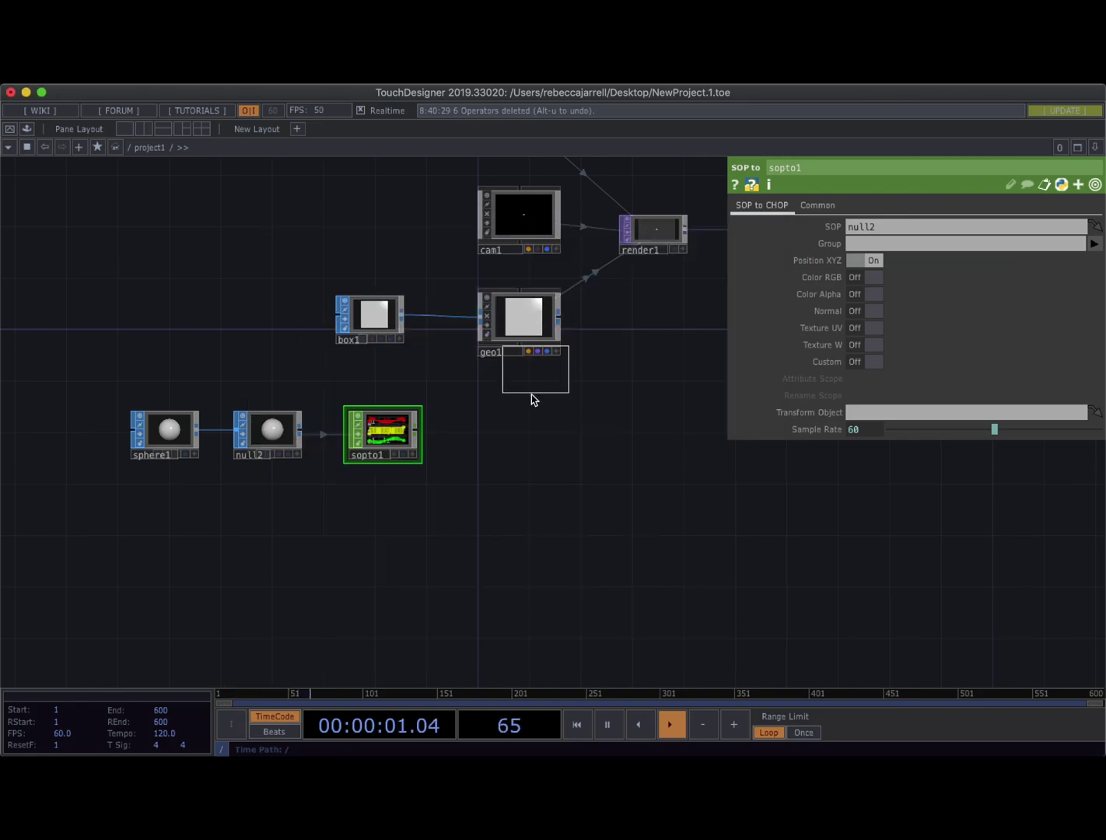
click(518, 434)
drag(417, 431, 476, 433)
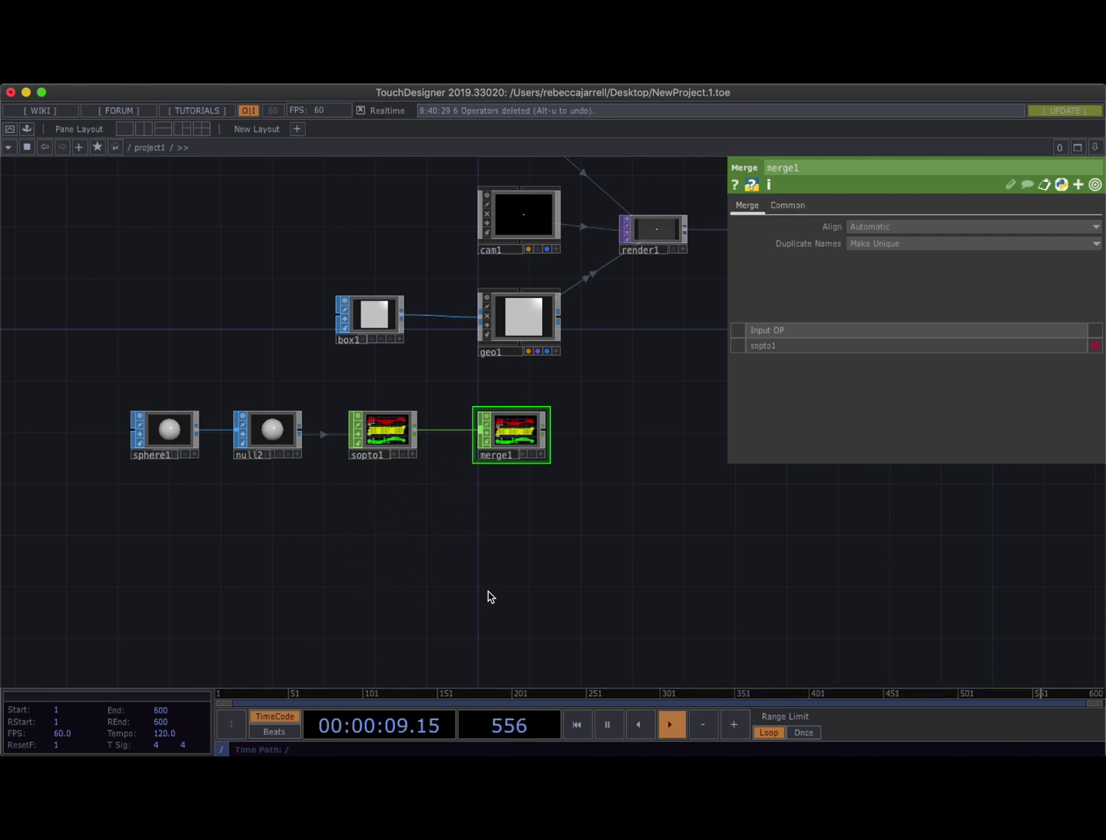
Assign the Merge CHOP as the geometry component's Default Instance OP and shift the Merge slightly away from the SOP to CHOP
click(519, 323)
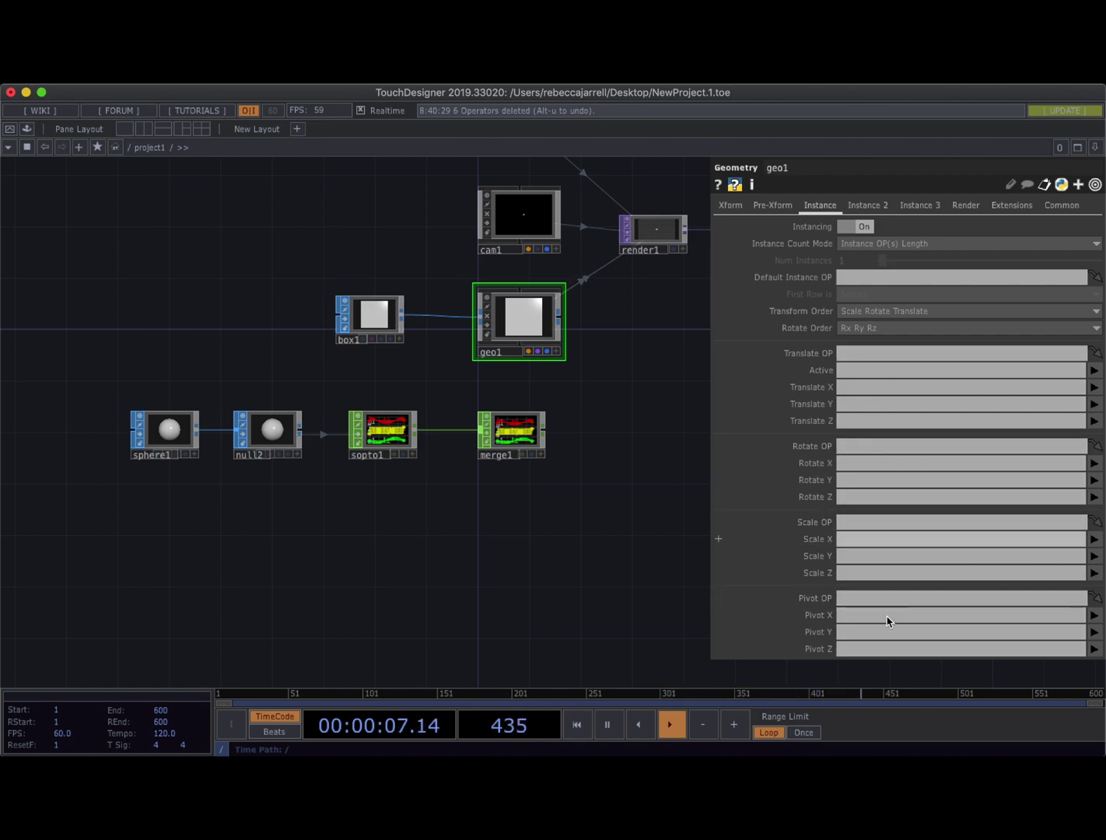
click(856, 208)
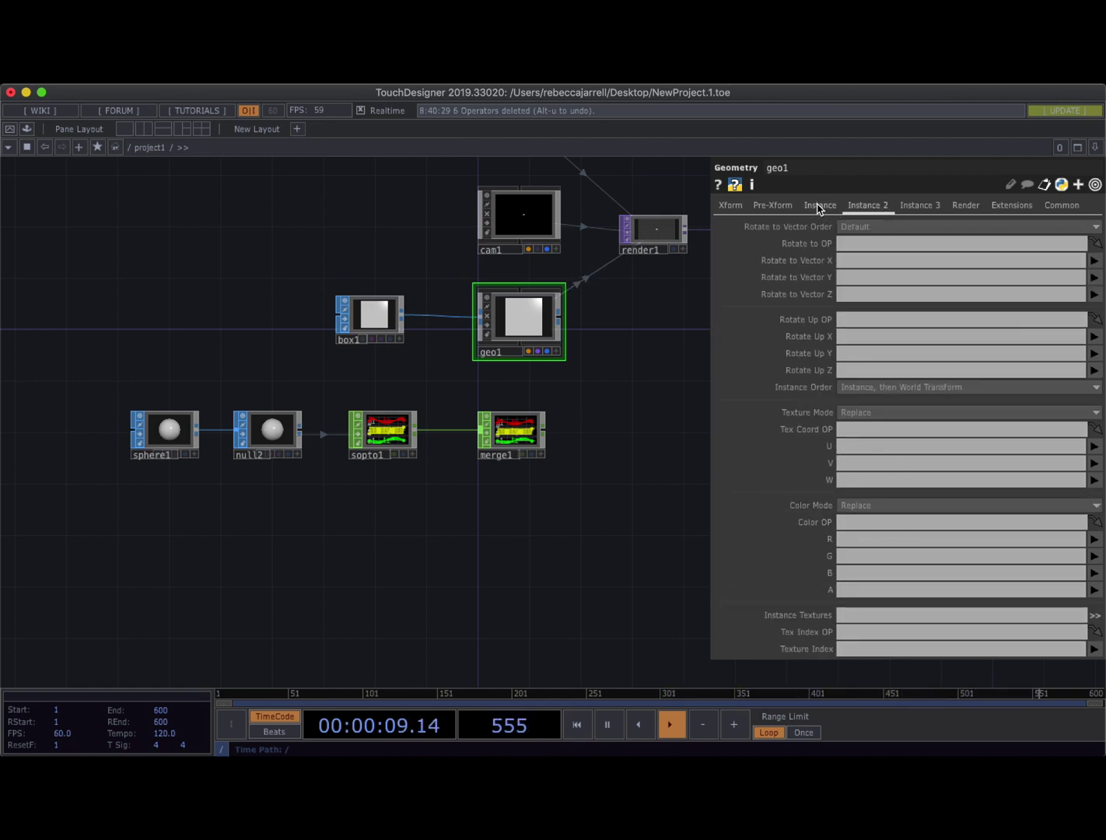
click(818, 207)
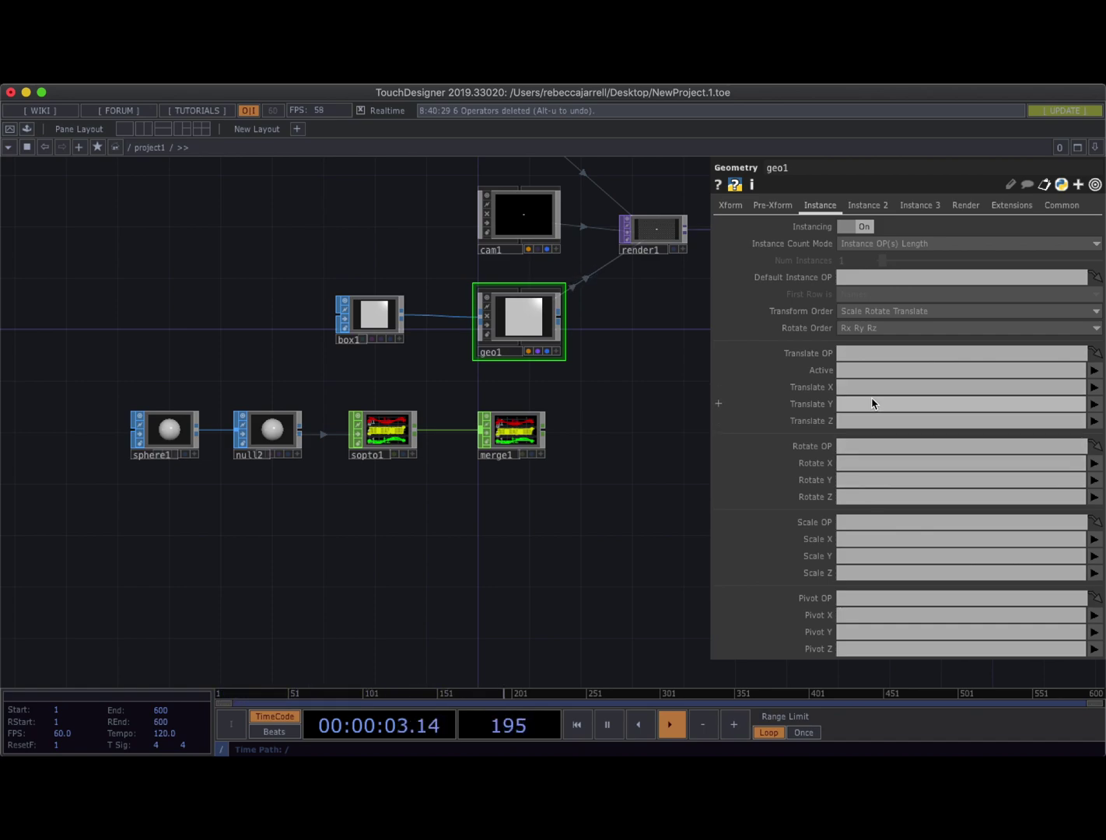
click(862, 207)
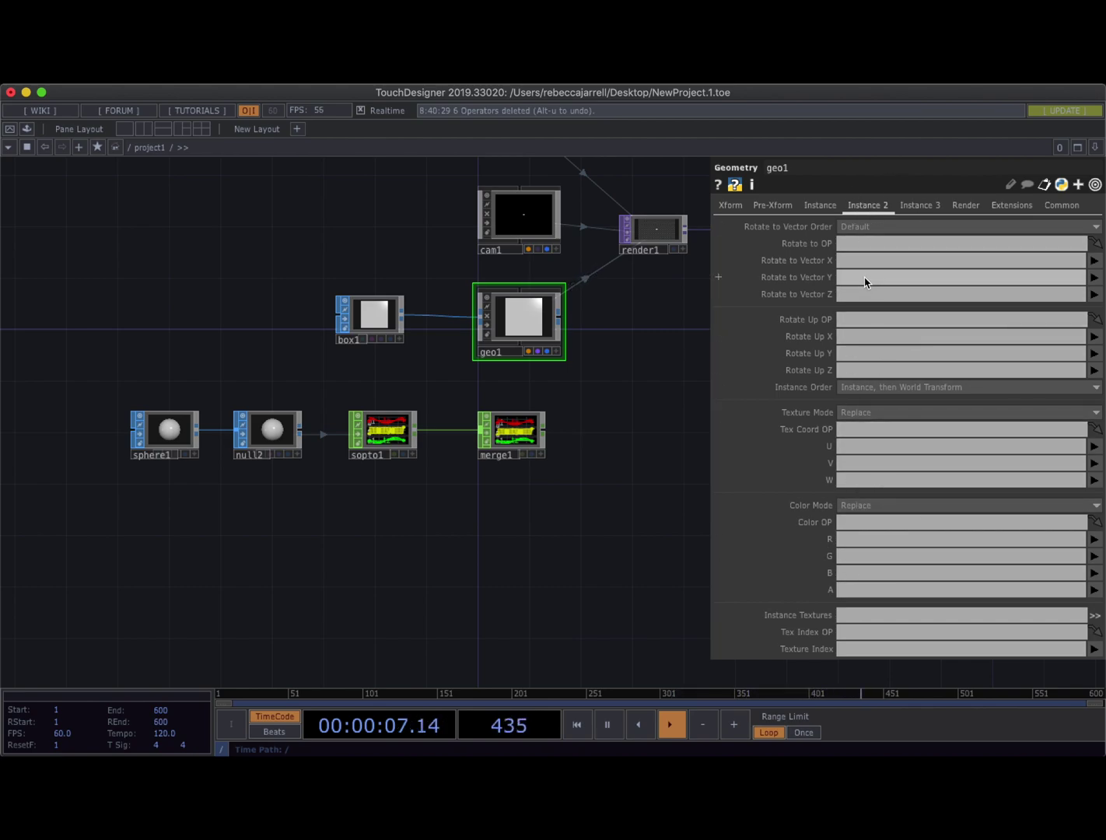
click(823, 206)
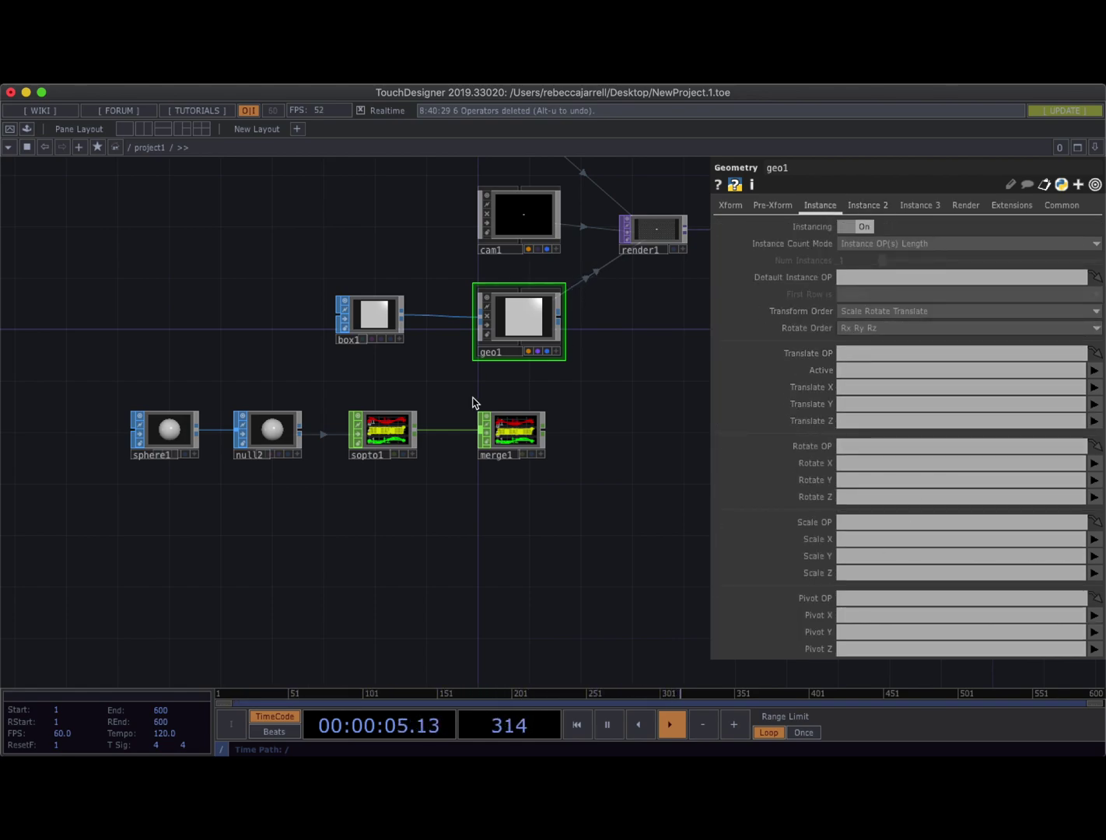
drag(541, 455, 846, 278)
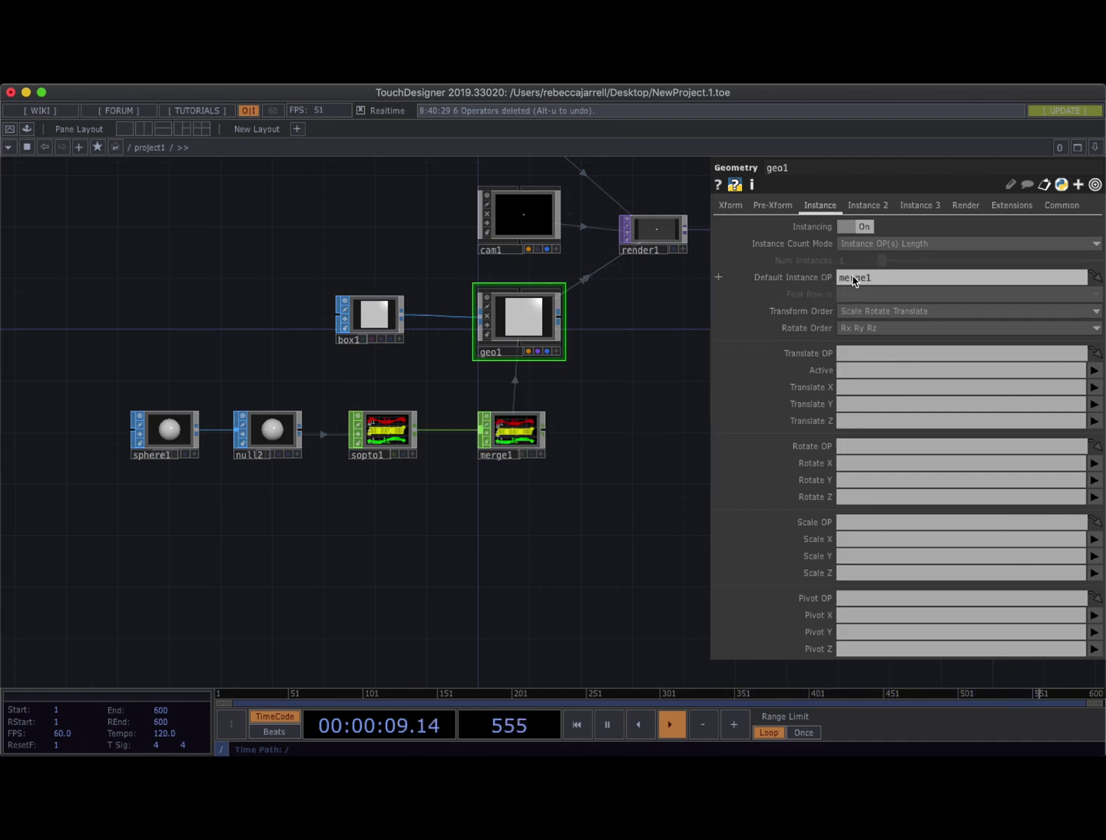
drag(518, 438, 530, 438)
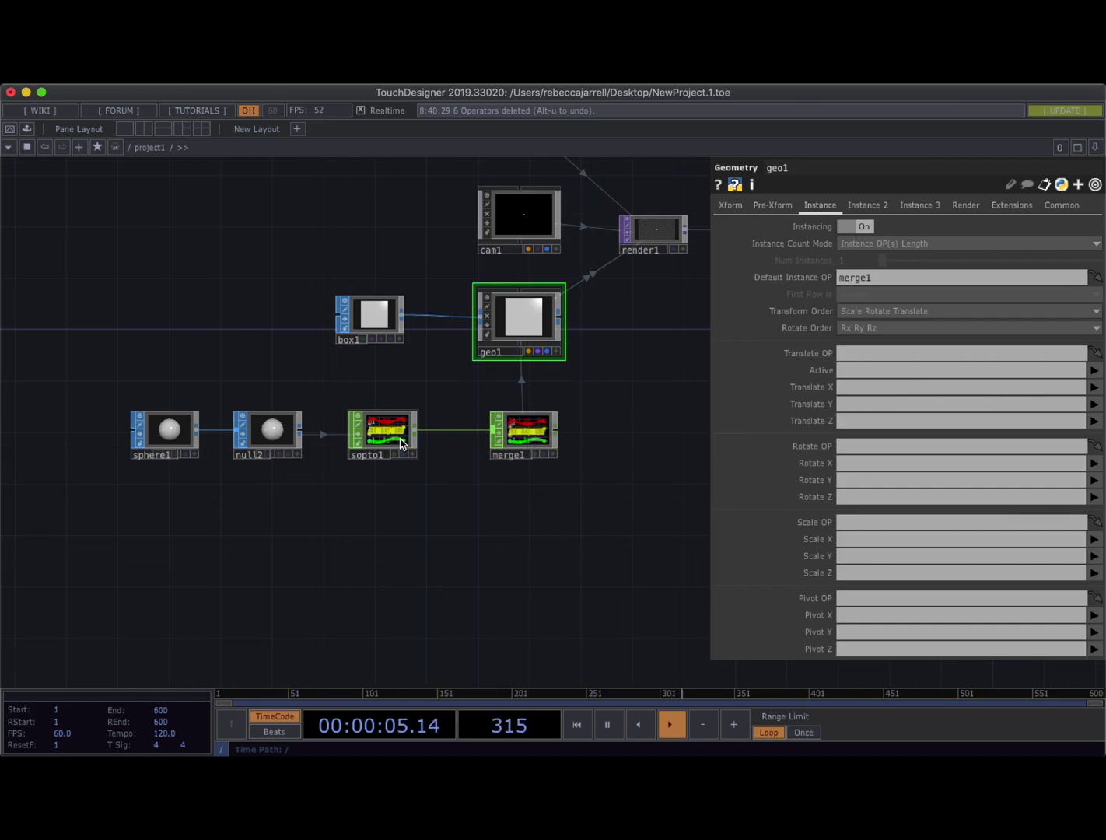
Map the geometry's instance Translate X, Y and Z to the channels tx, ty and tz
scroll(388, 436, up, 3)
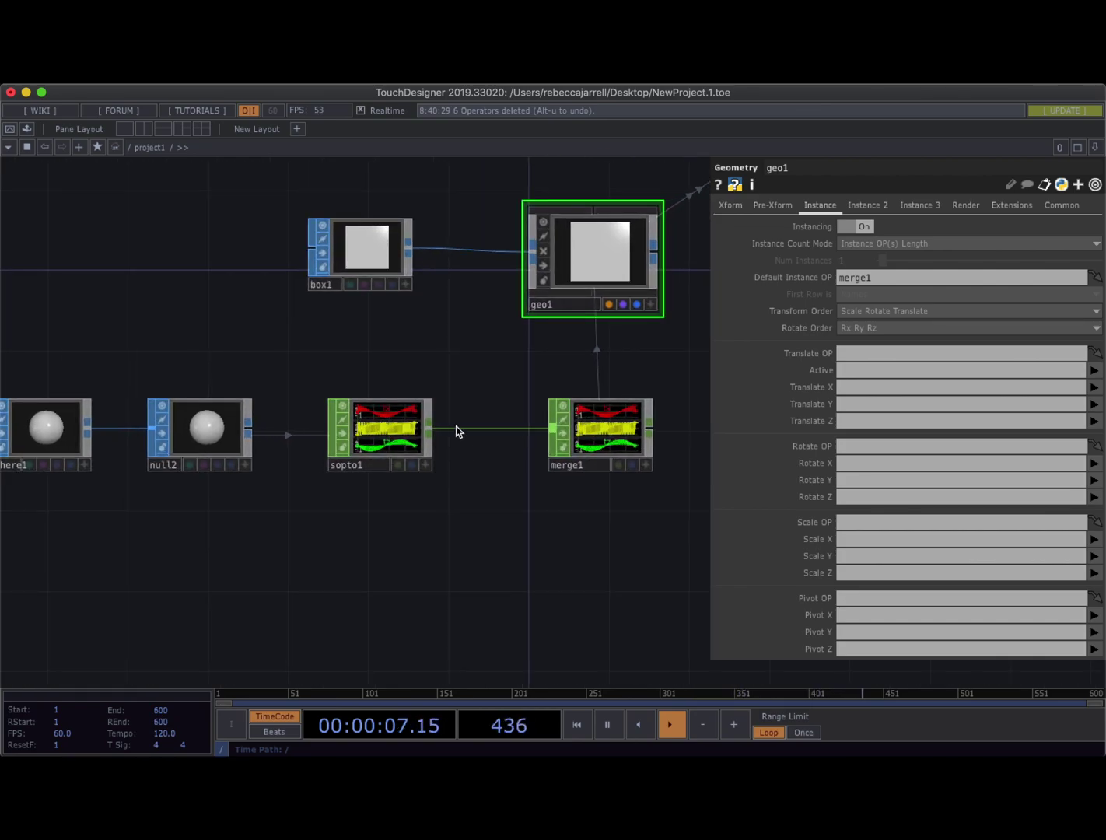
scroll(380, 424, up, 3)
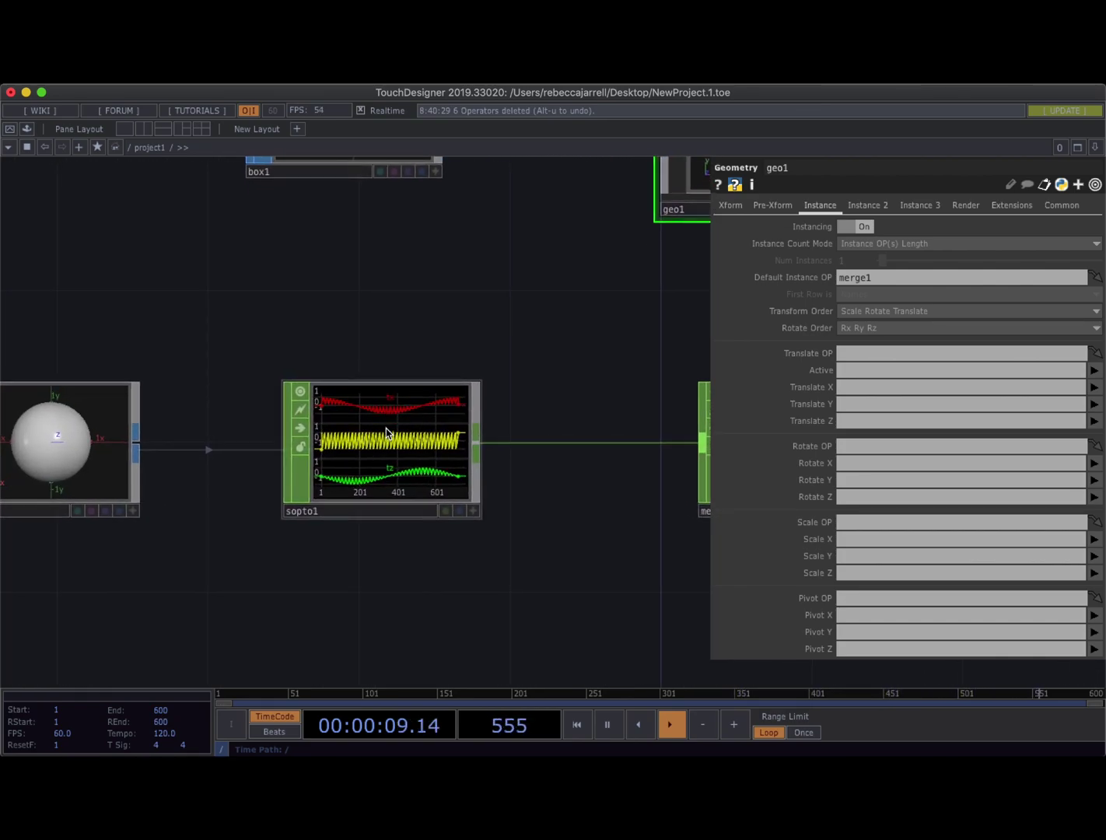
scroll(388, 472, down, 3)
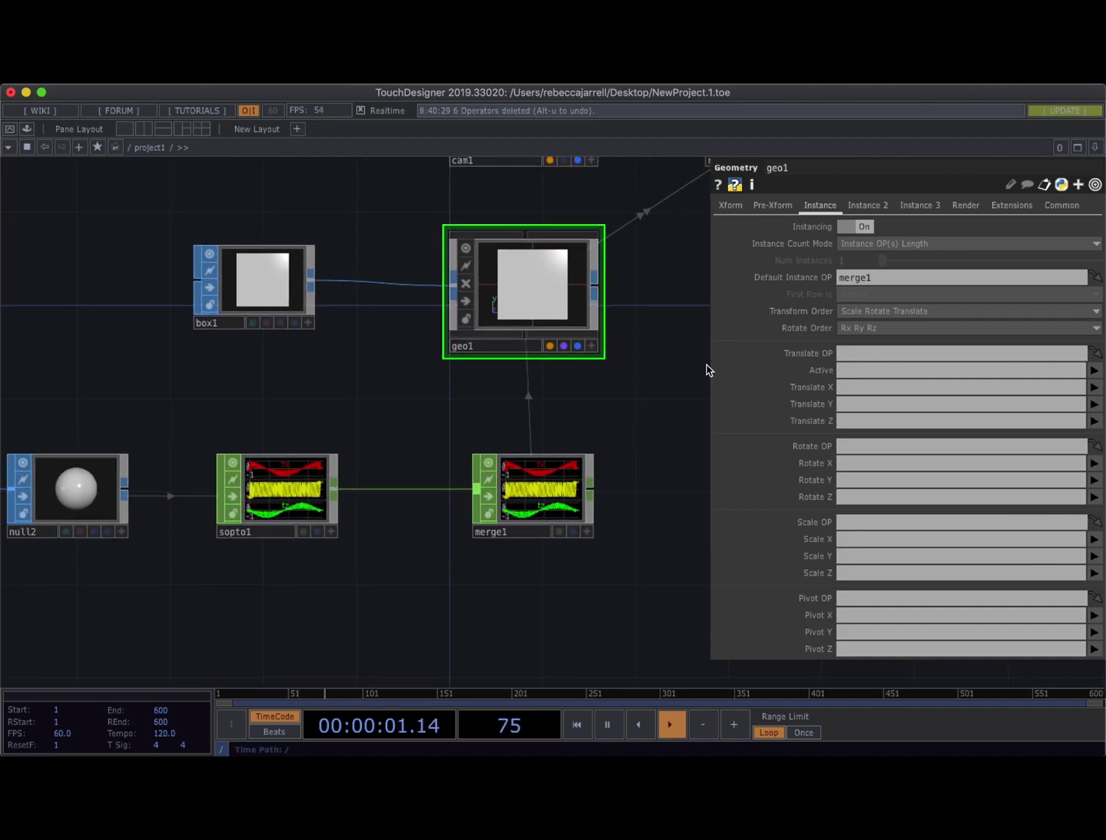
click(859, 387)
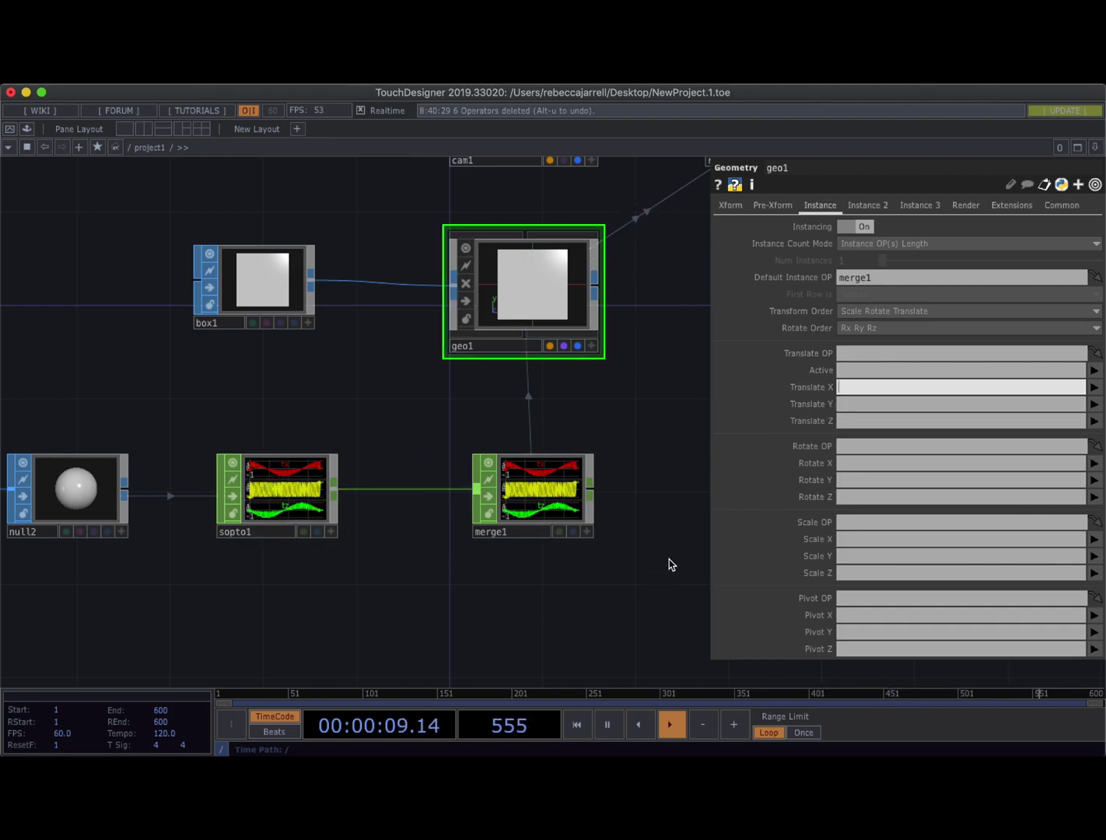
click(848, 404)
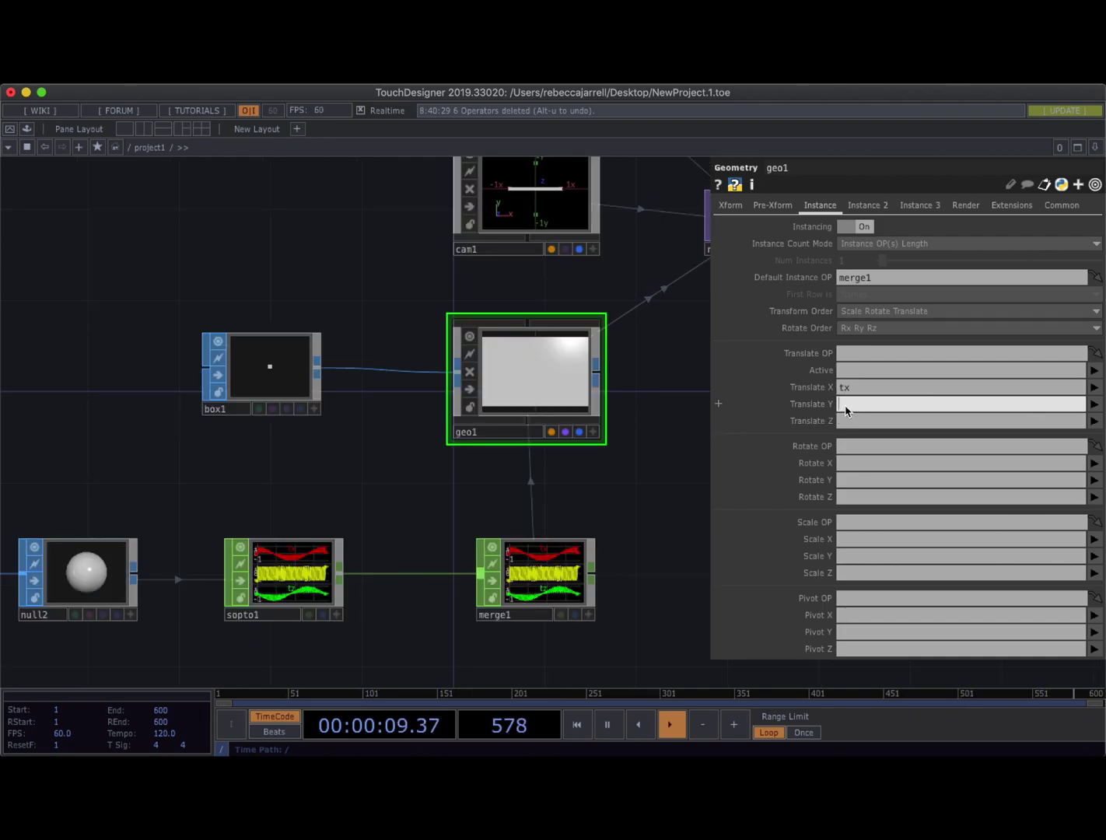
text(ty)
click(852, 423)
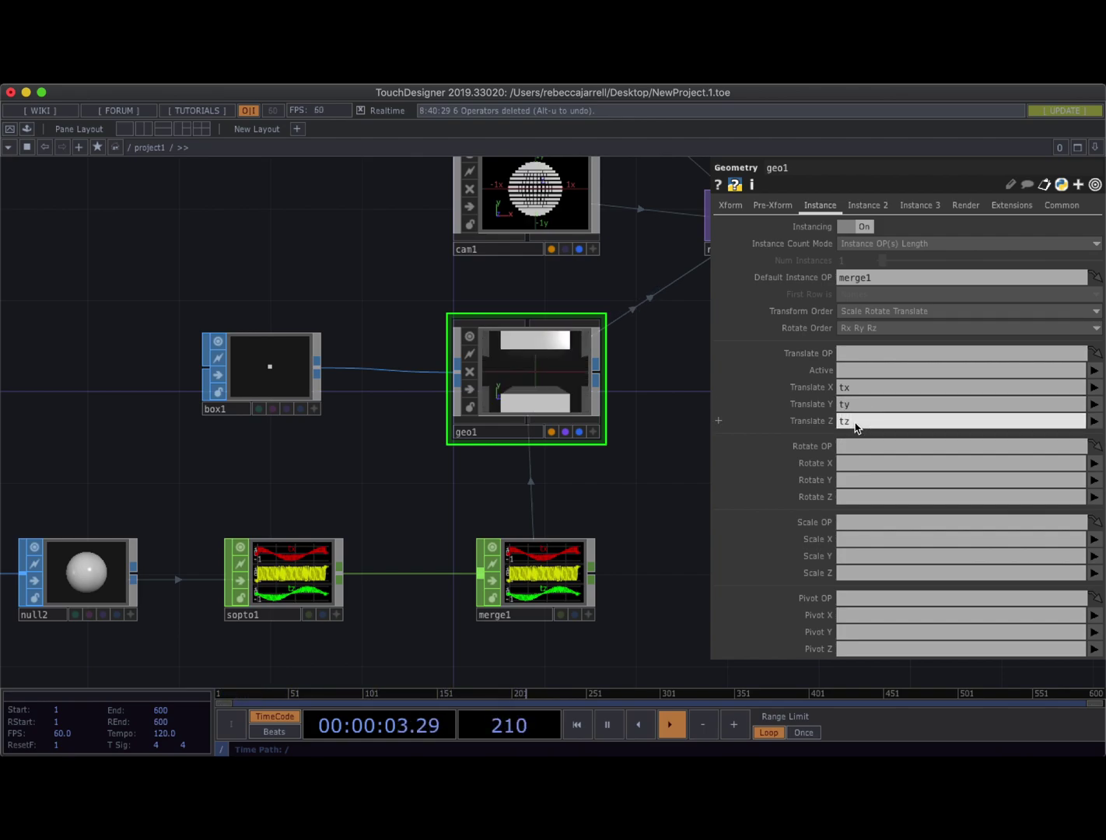
key(Return)
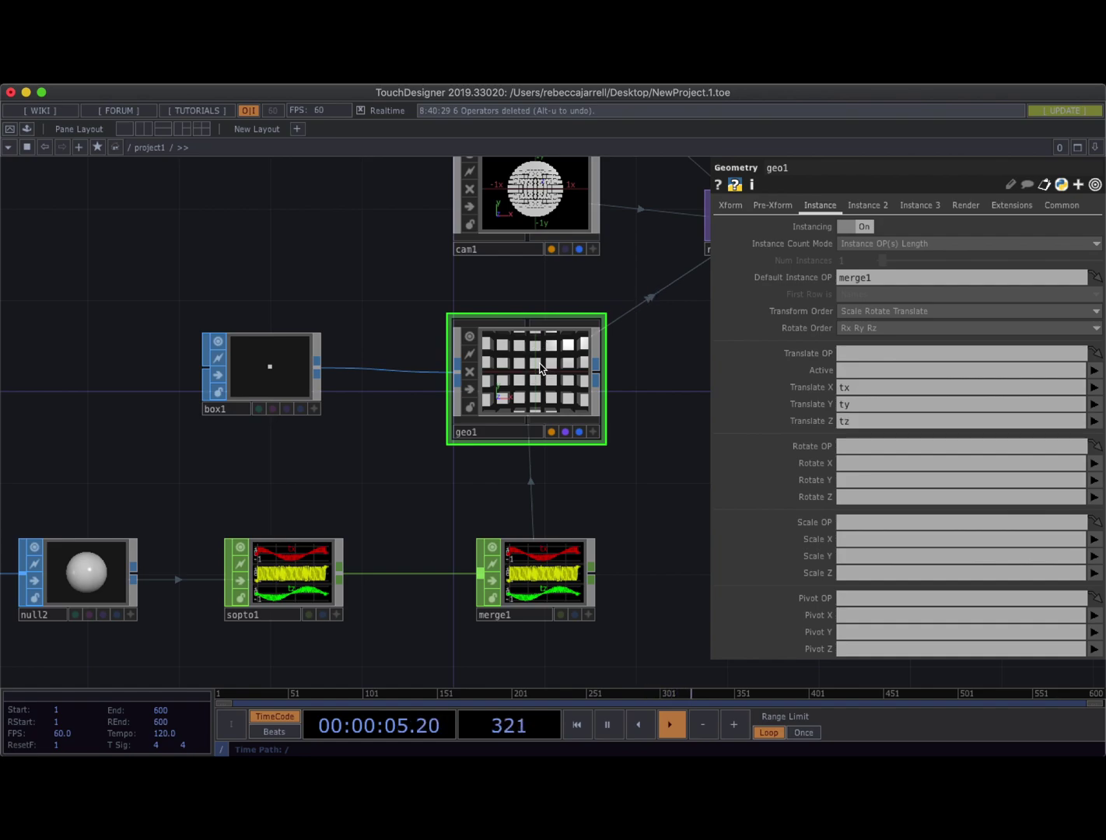
Open the geometry component's view in a floating window, home it, and examine the instanced boxes from several angles
right_click(541, 368)
click(557, 326)
key(h)
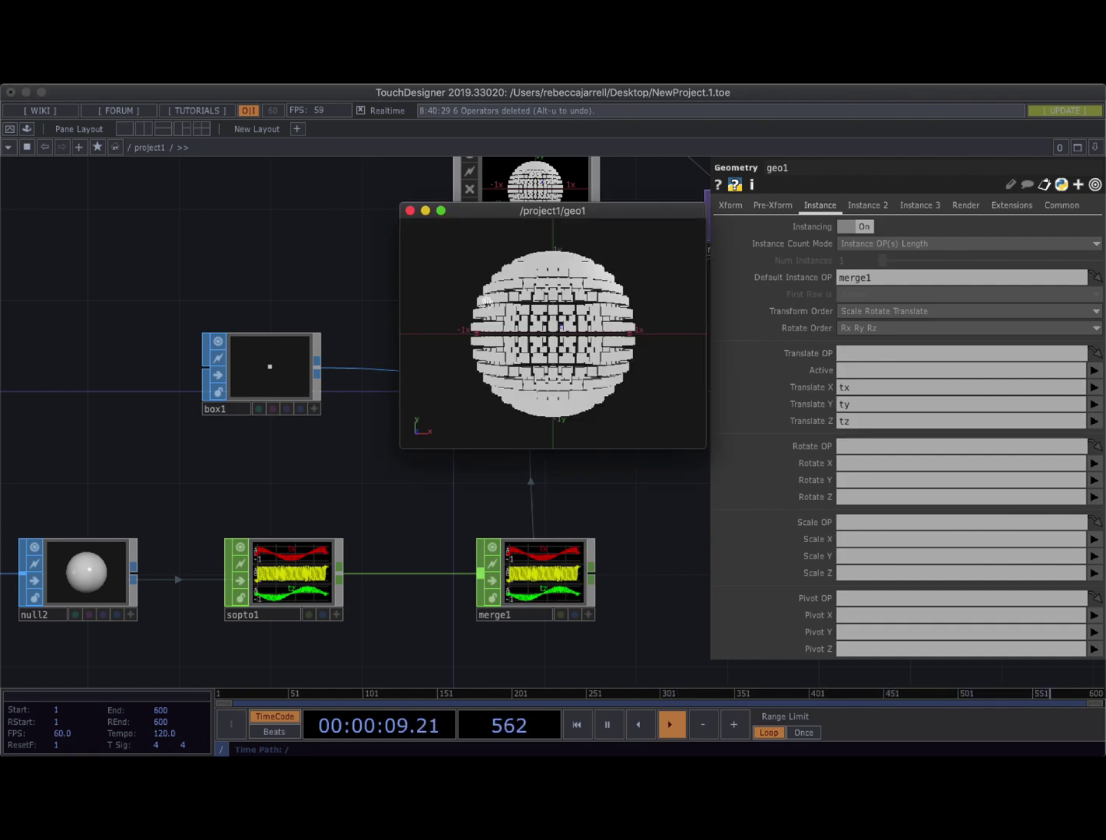
drag(587, 288, 578, 181)
drag(599, 251, 494, 269)
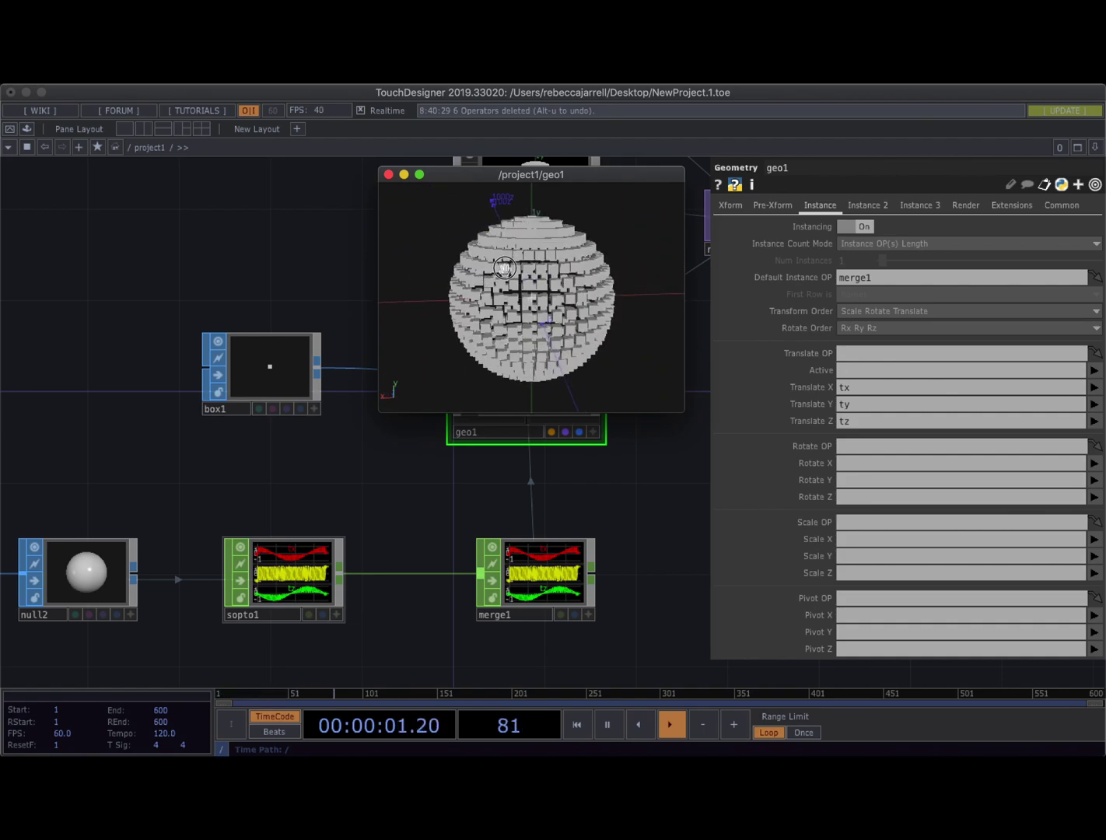
drag(571, 297, 534, 290)
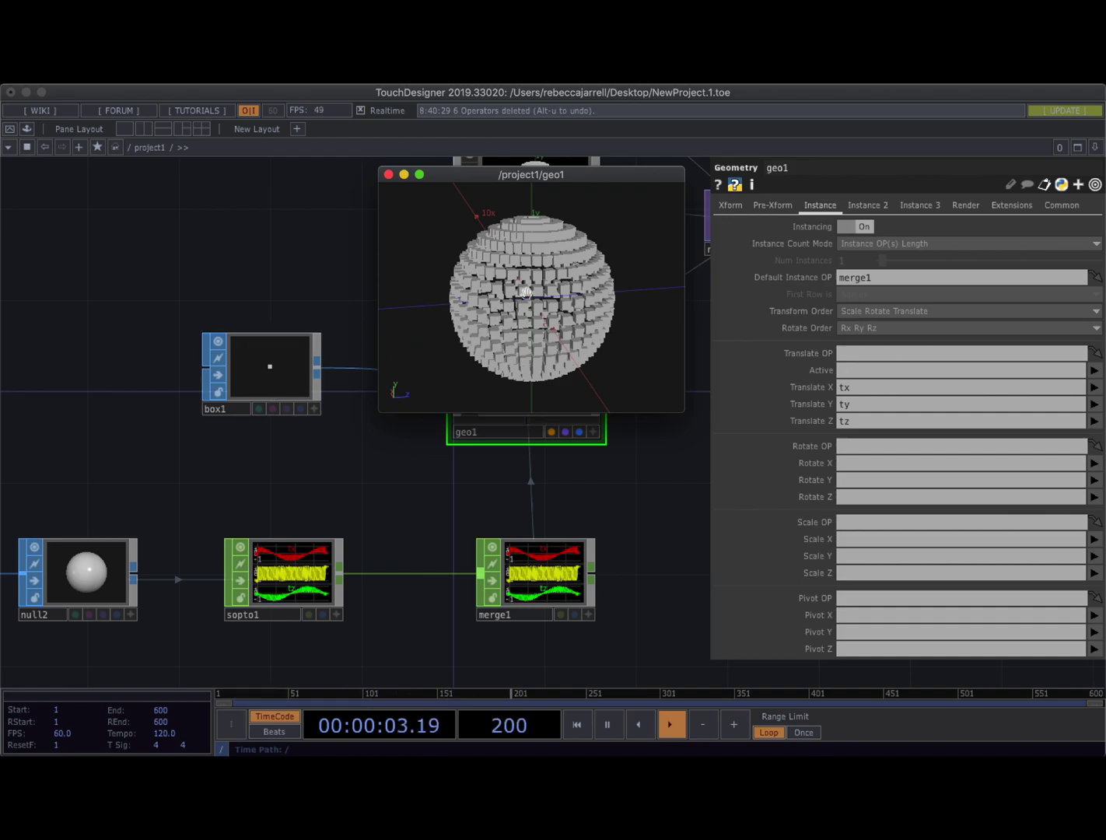
drag(531, 284, 484, 270)
drag(573, 280, 615, 245)
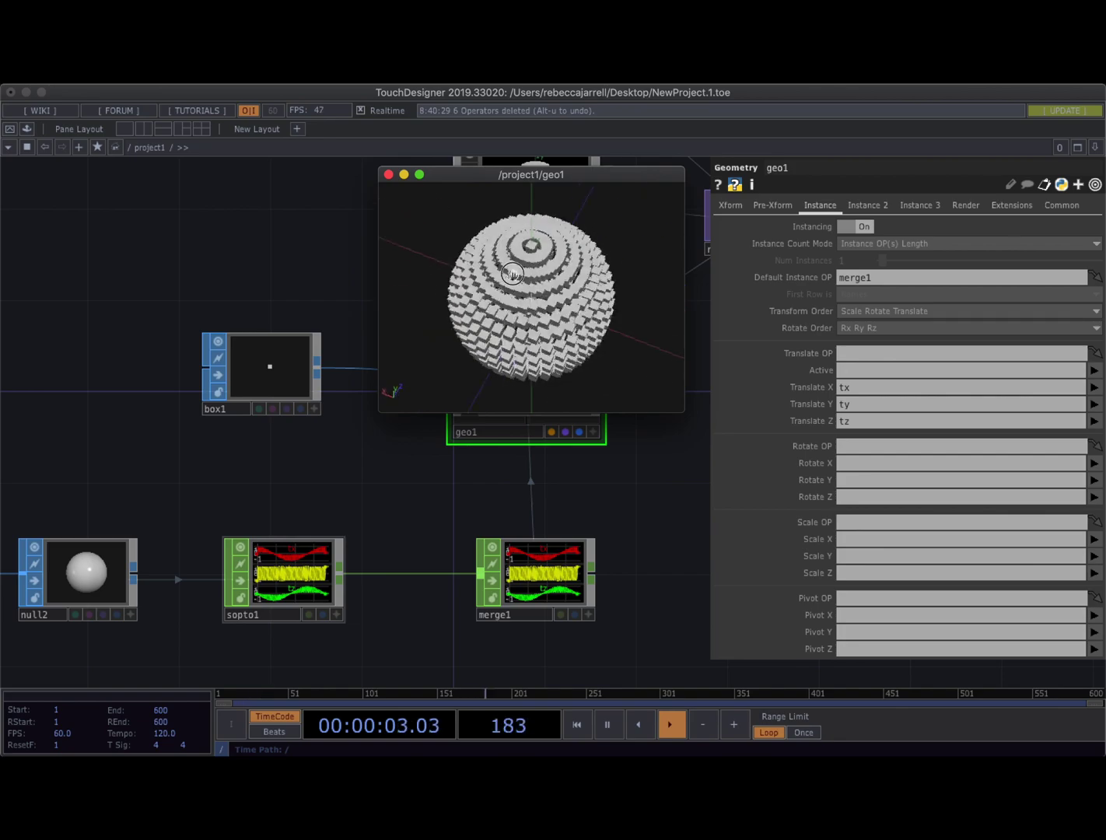
drag(545, 264, 646, 290)
drag(580, 291, 623, 302)
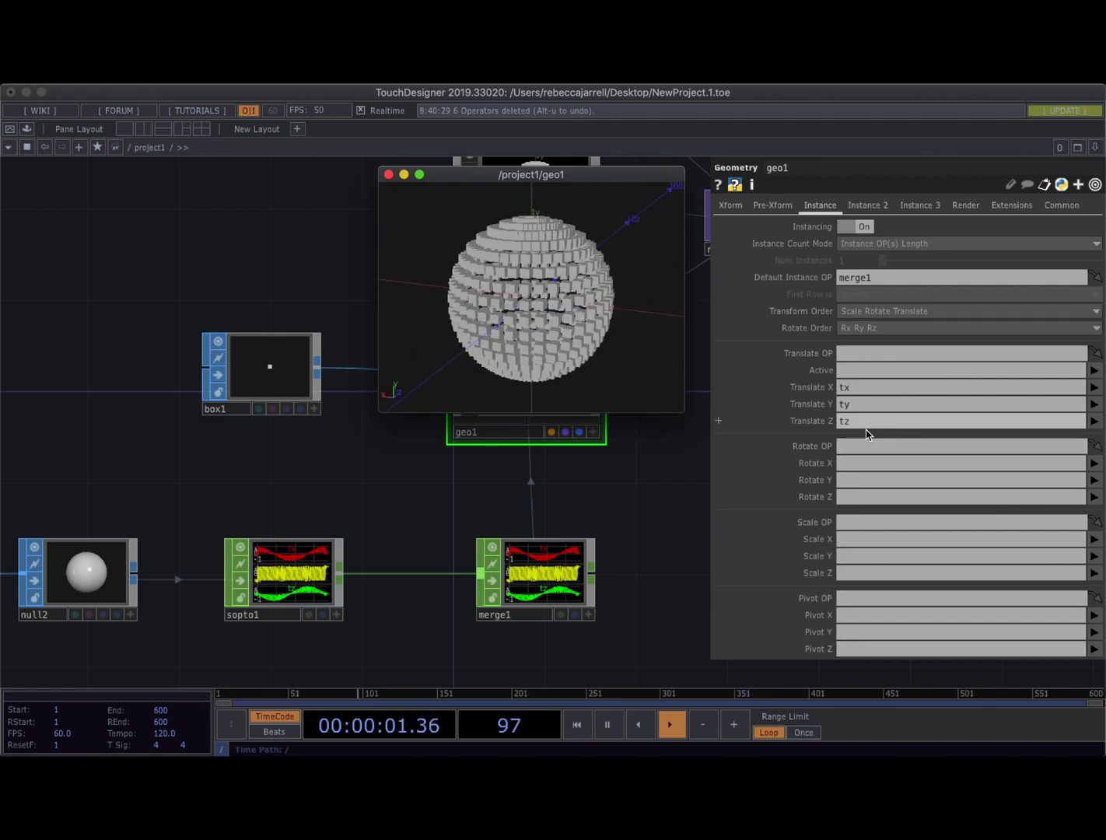
drag(619, 317, 642, 312)
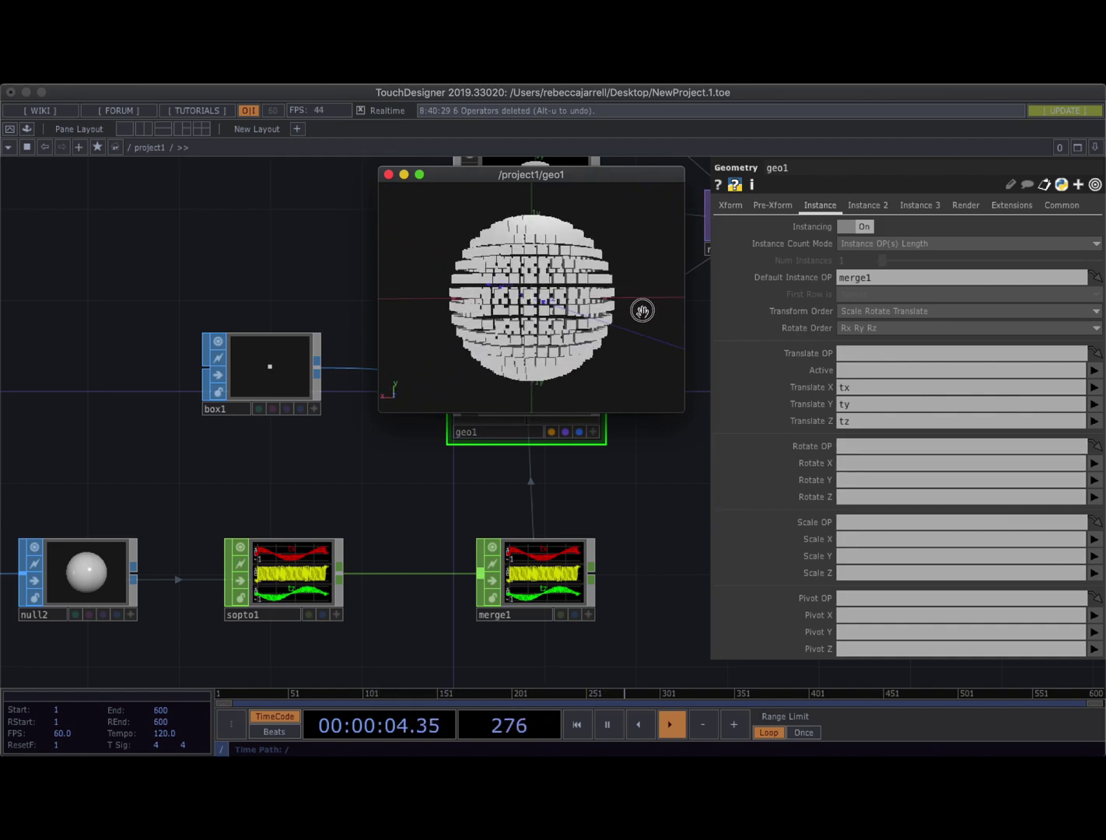
Map the geometry's instance color R, G and B to the channels tx, ty and tz
click(867, 206)
drag(561, 261, 529, 285)
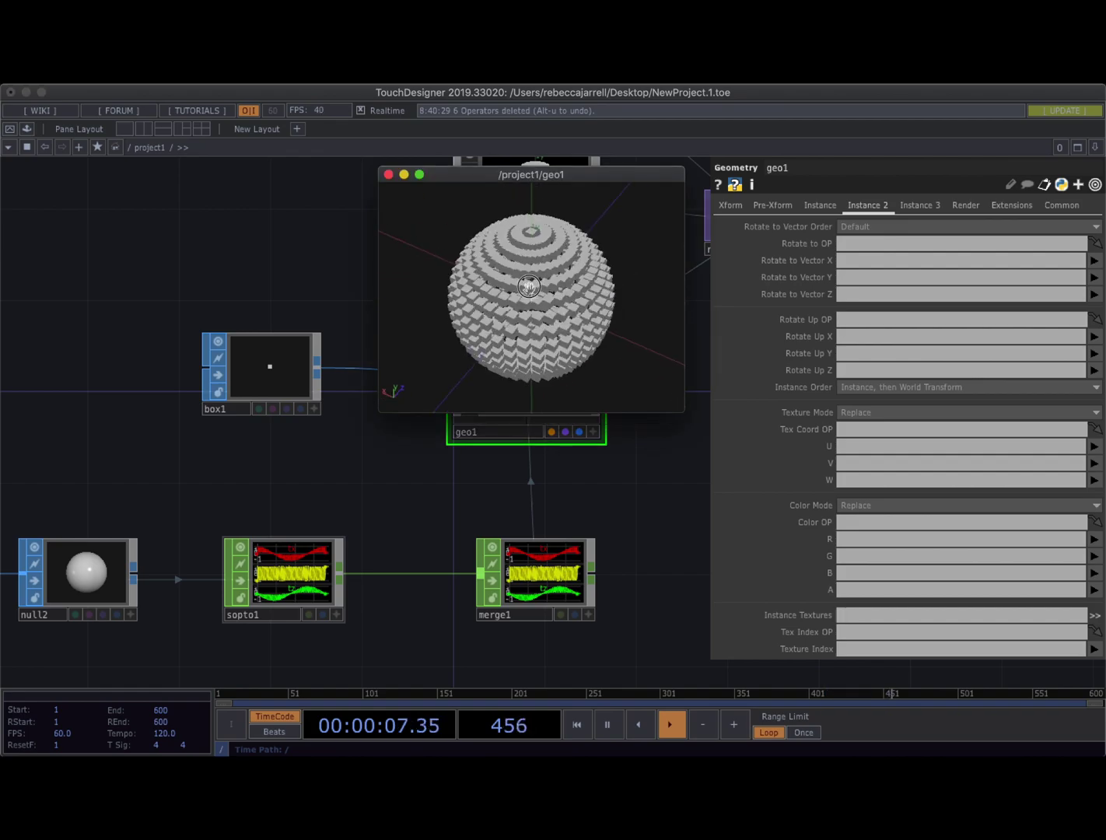
scroll(360, 479, down, 2)
drag(360, 479, 416, 372)
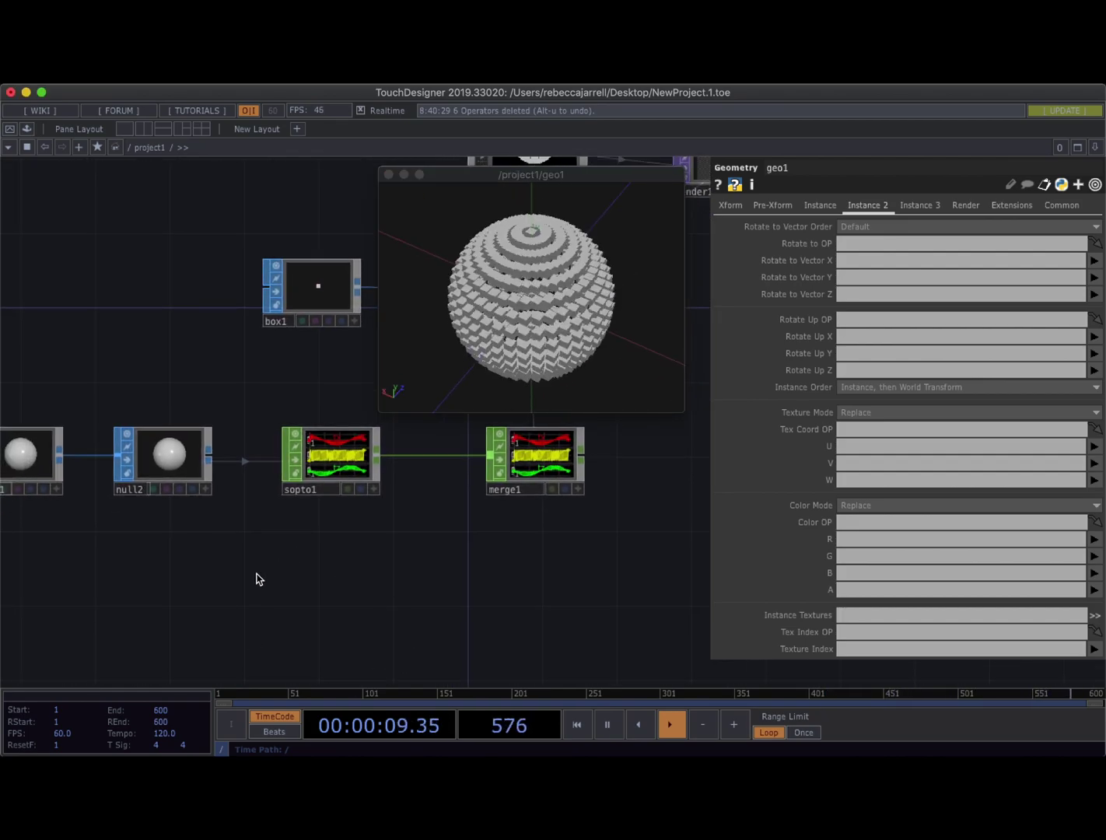
mouse_move(636, 328)
mouse_down()
mouse_move(600, 292)
mouse_move(630, 305)
mouse_up()
drag(498, 304, 592, 299)
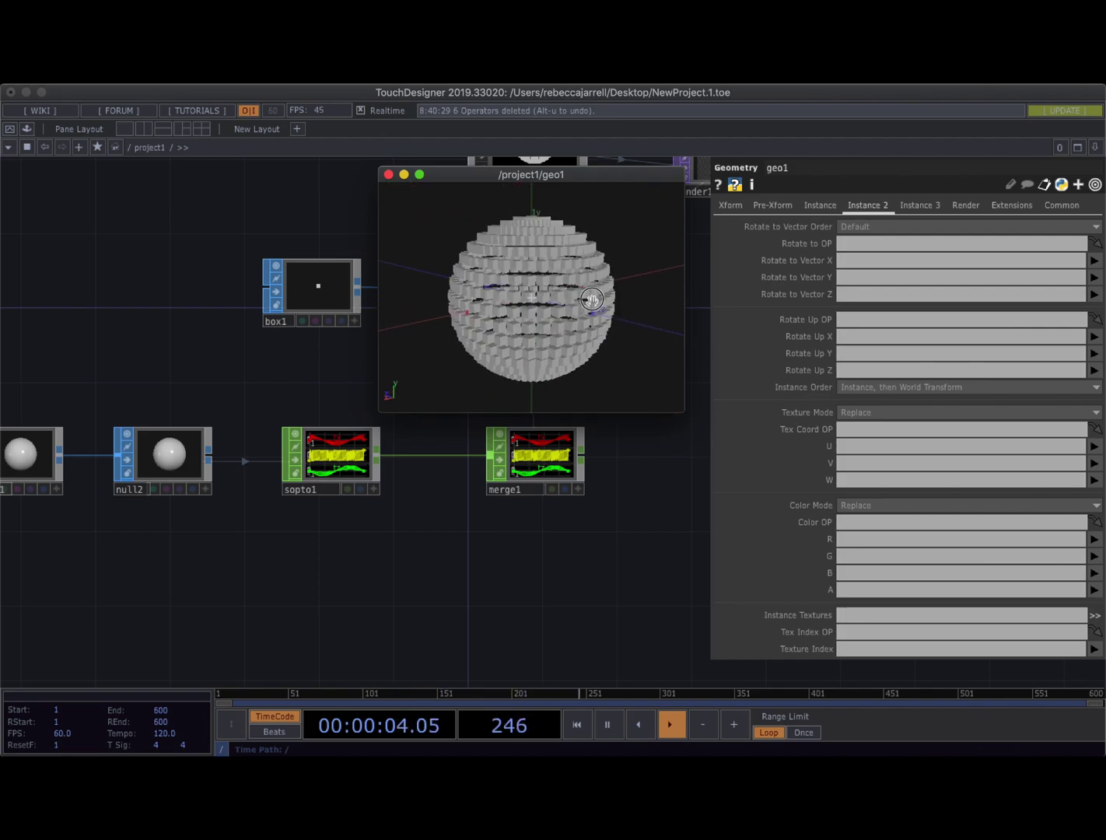
click(862, 541)
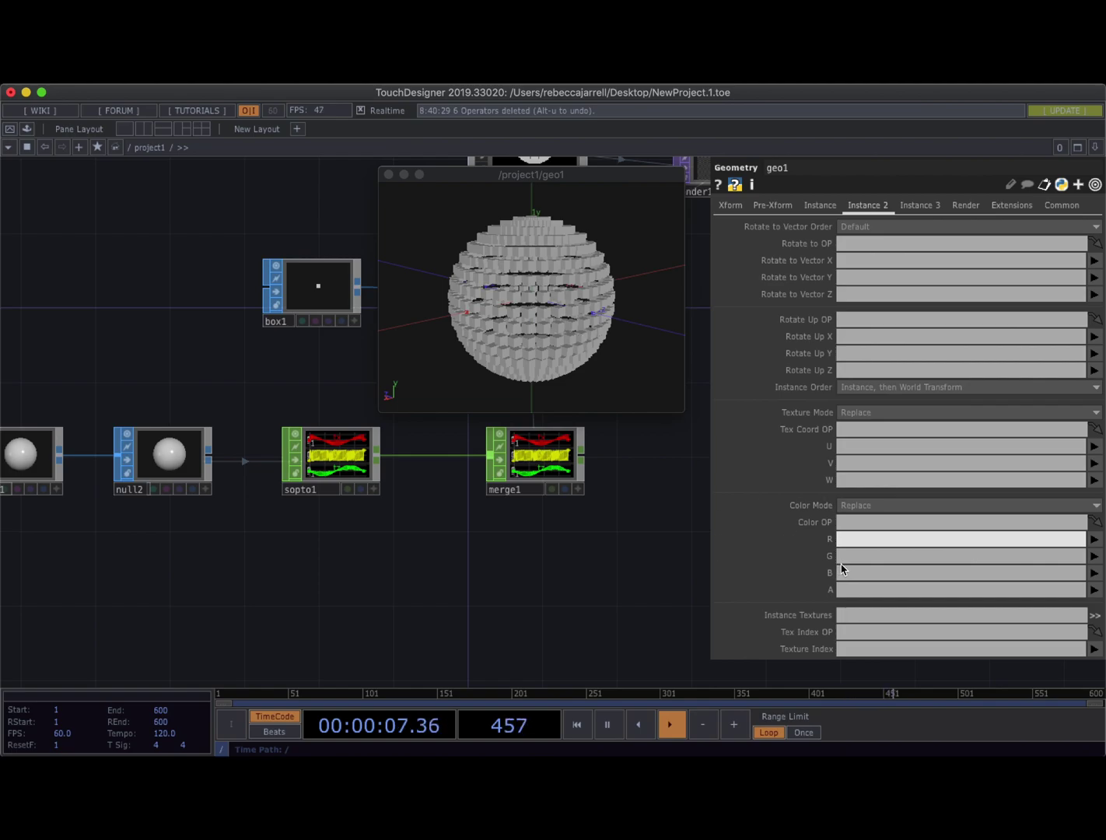
scroll(572, 456, up, 3)
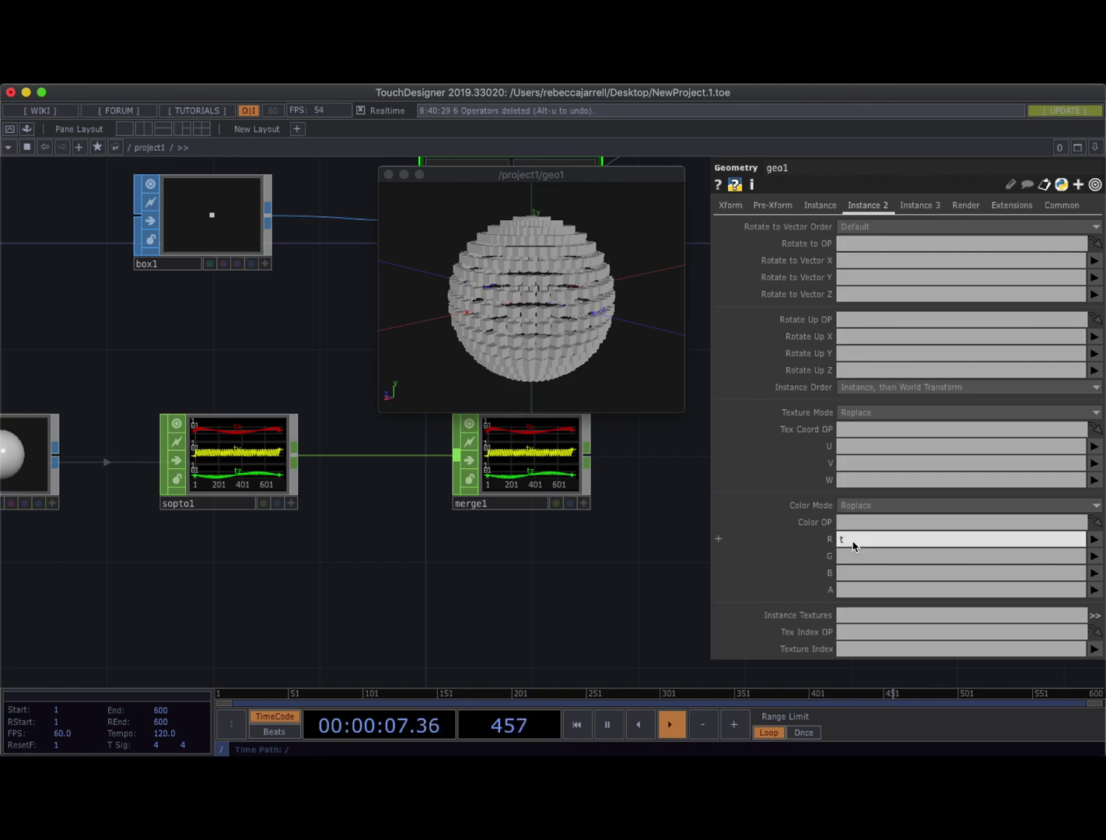
key(Return)
click(860, 555)
text(ty)
key(Return)
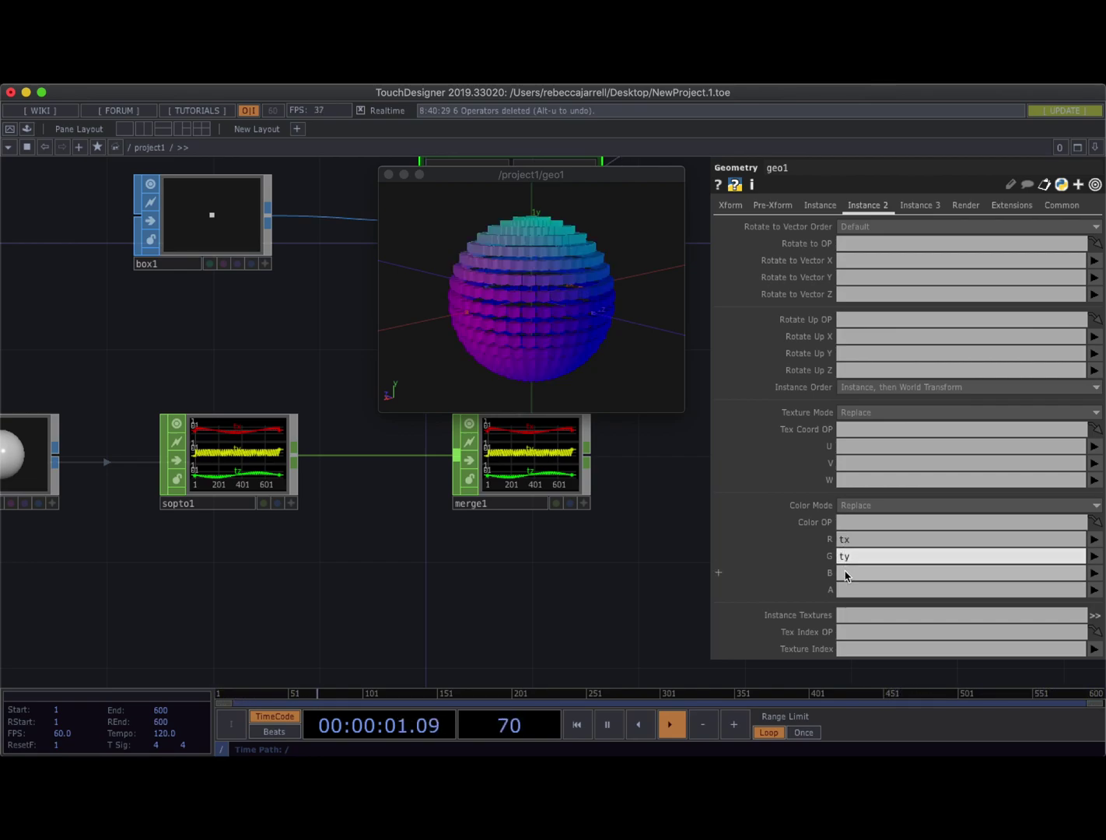
click(846, 572)
text(tz)
key(Return)
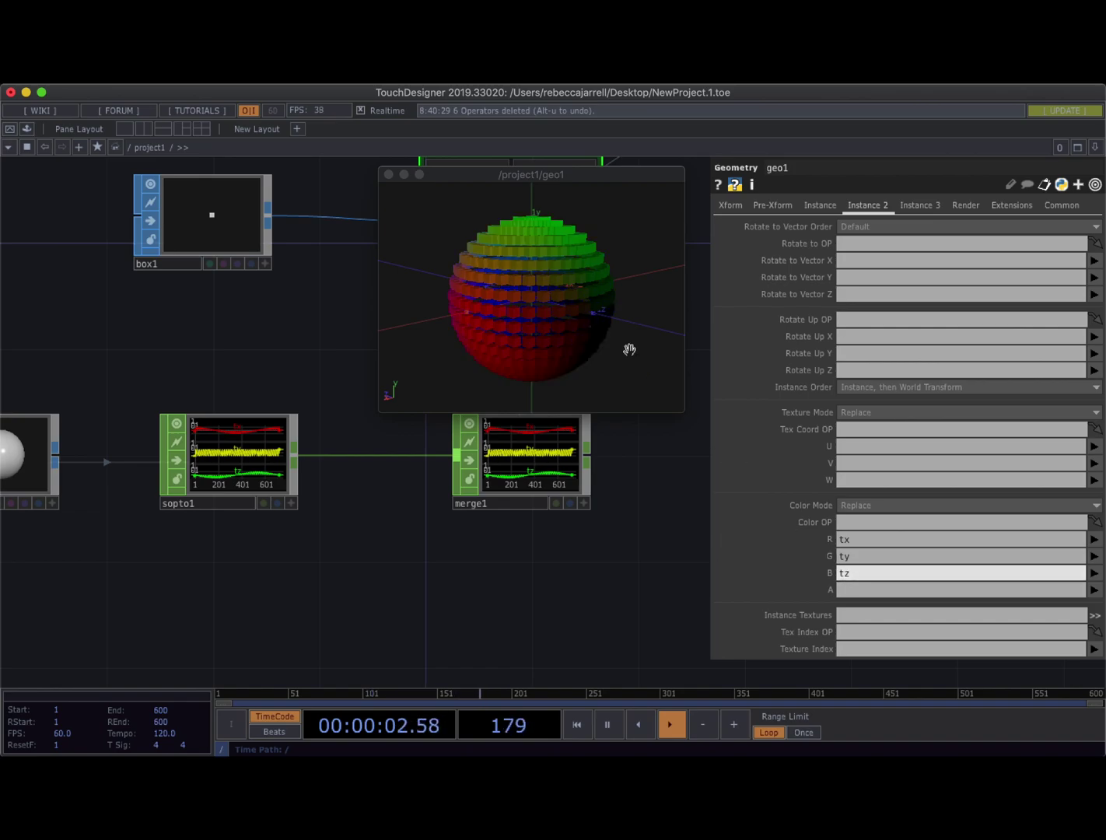
Examine the color distribution across the instanced boxes from different angles in the floating view
drag(560, 280, 513, 281)
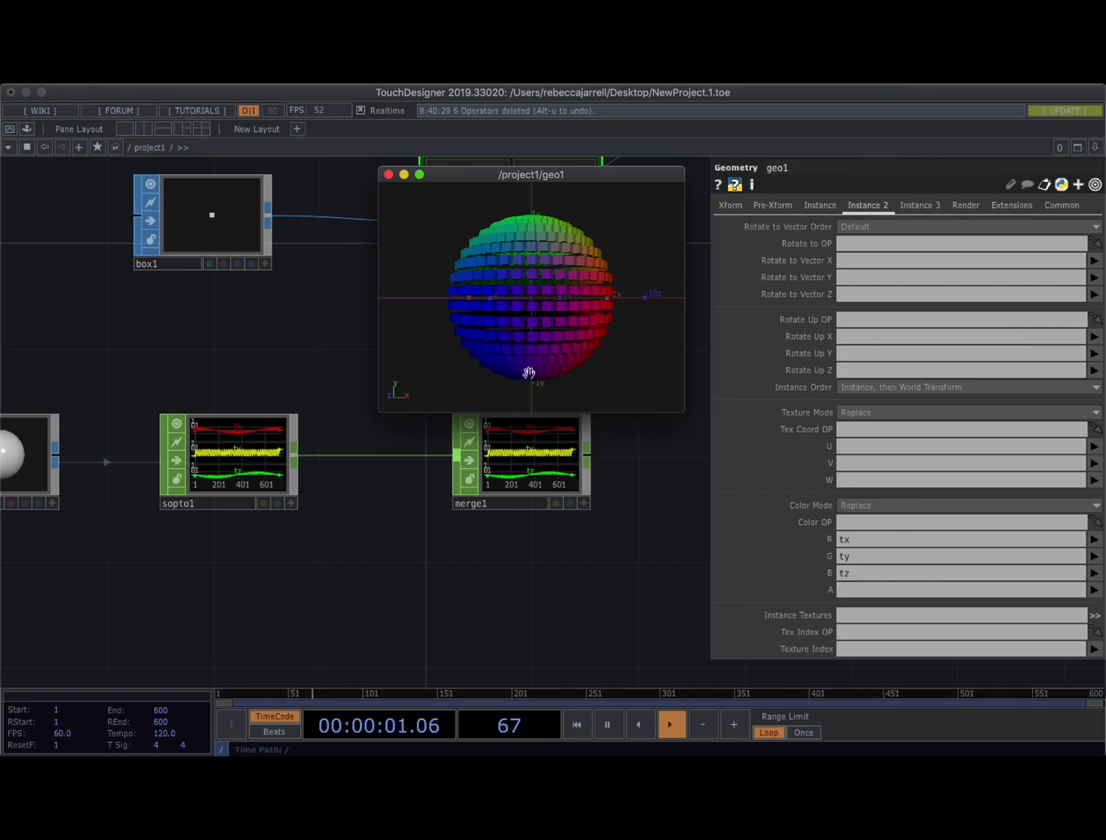
drag(541, 261, 589, 271)
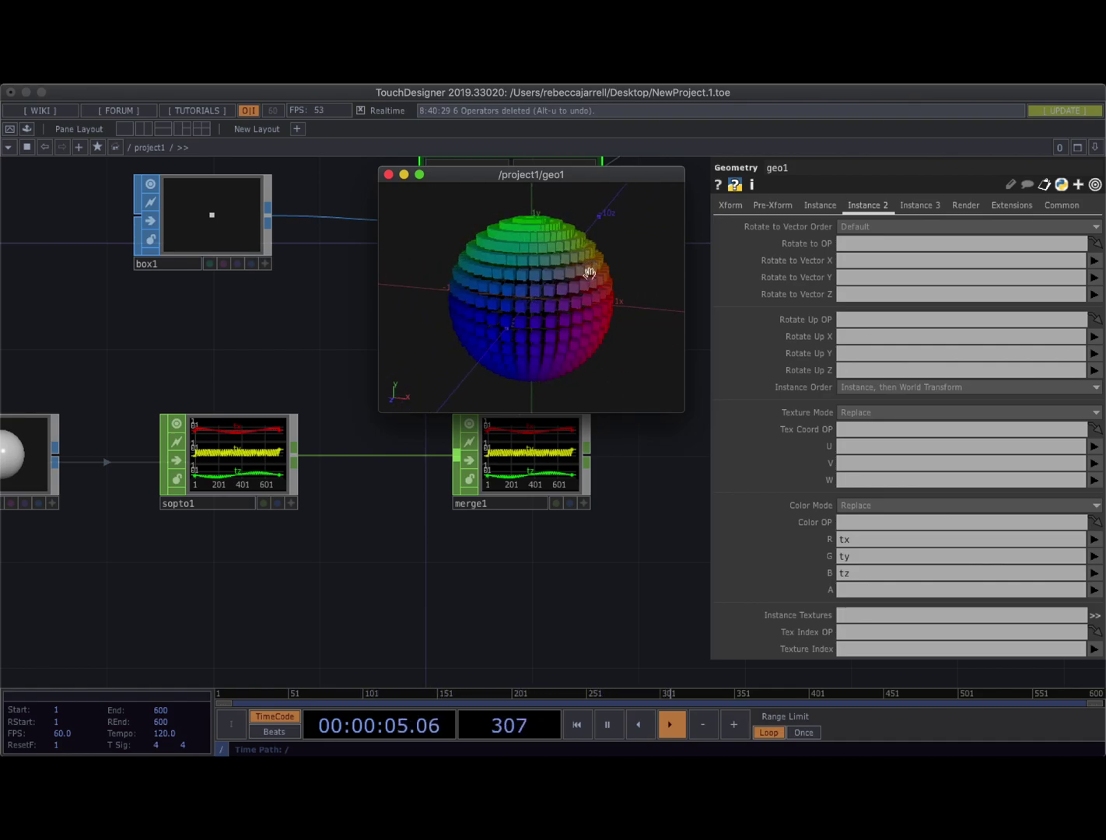
drag(526, 292, 565, 269)
drag(483, 280, 555, 266)
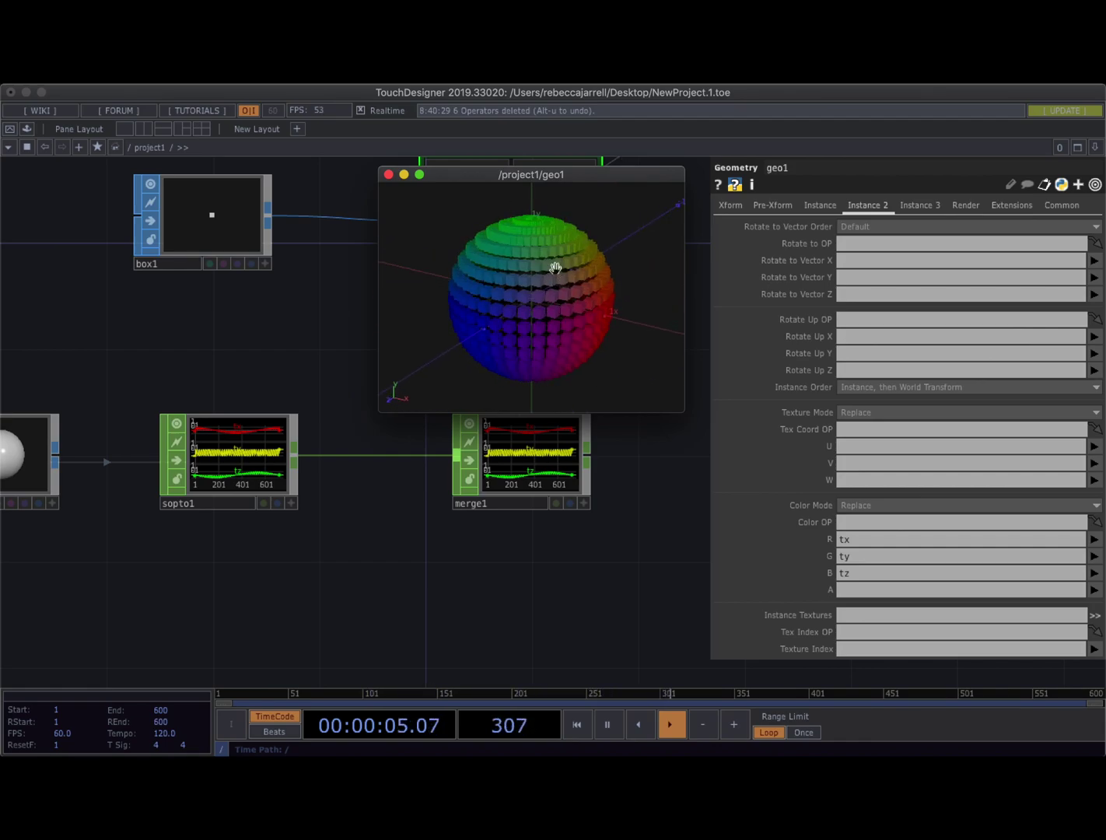
Orbit and resize the floating geometry view, and move it clear of the sphere, null, sopto and merge operators
drag(541, 285, 581, 288)
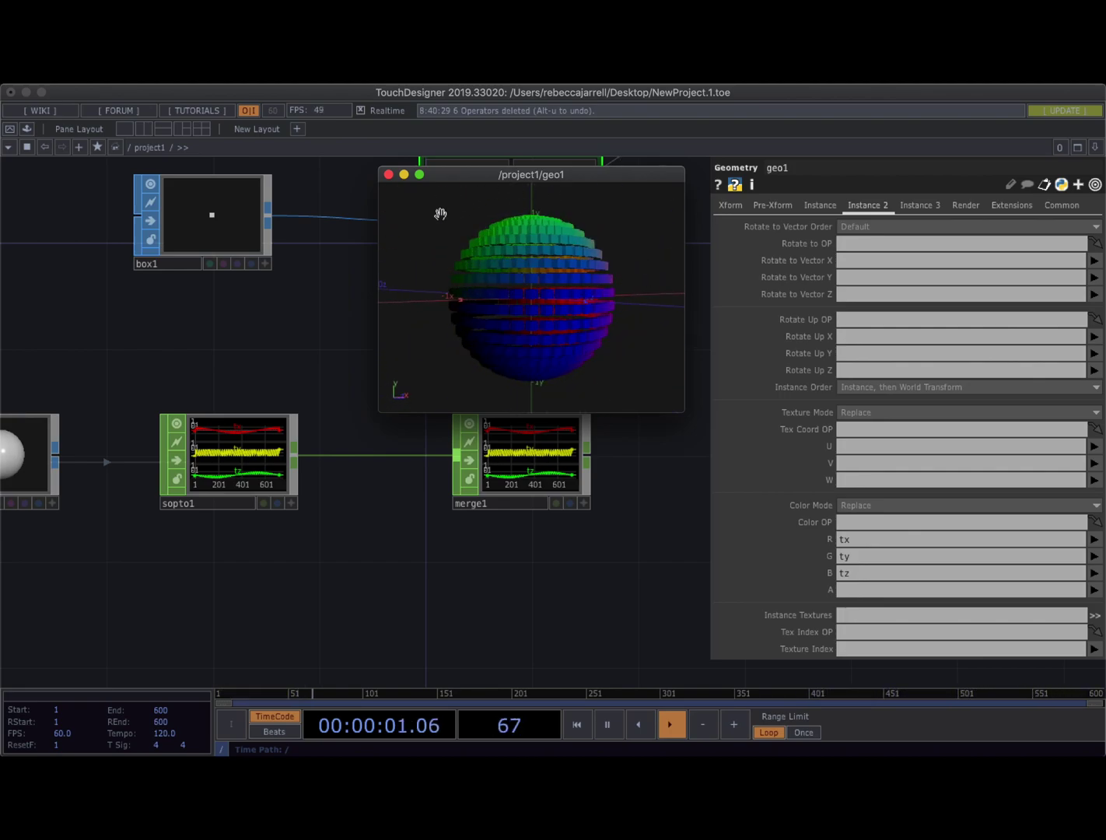
drag(579, 176, 303, 94)
drag(375, 376, 471, 436)
click(728, 204)
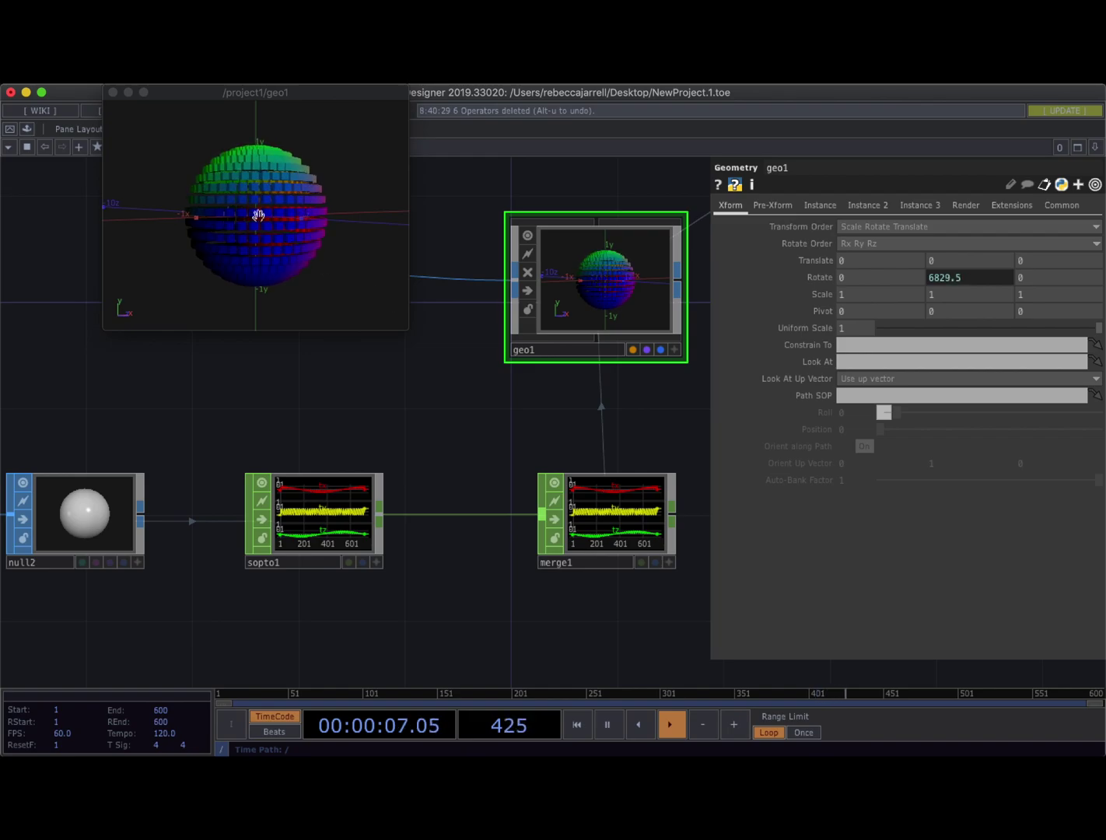
drag(408, 329, 583, 444)
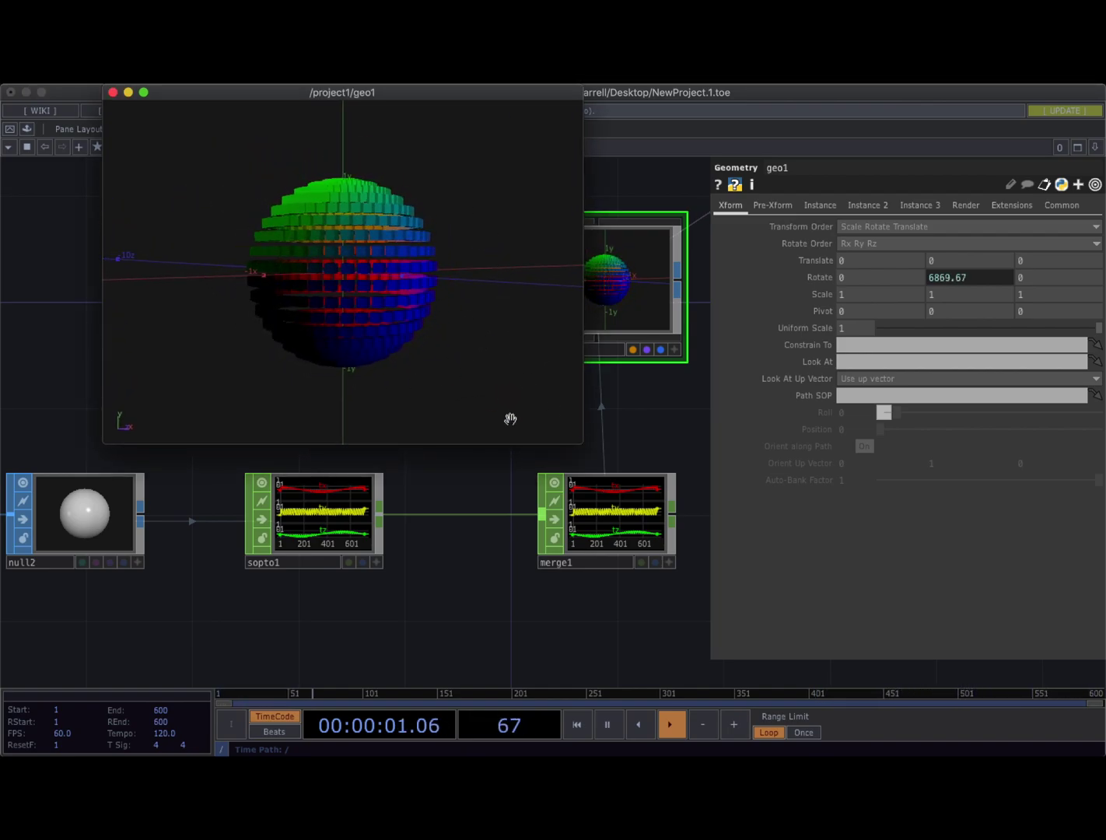
drag(575, 442, 453, 315)
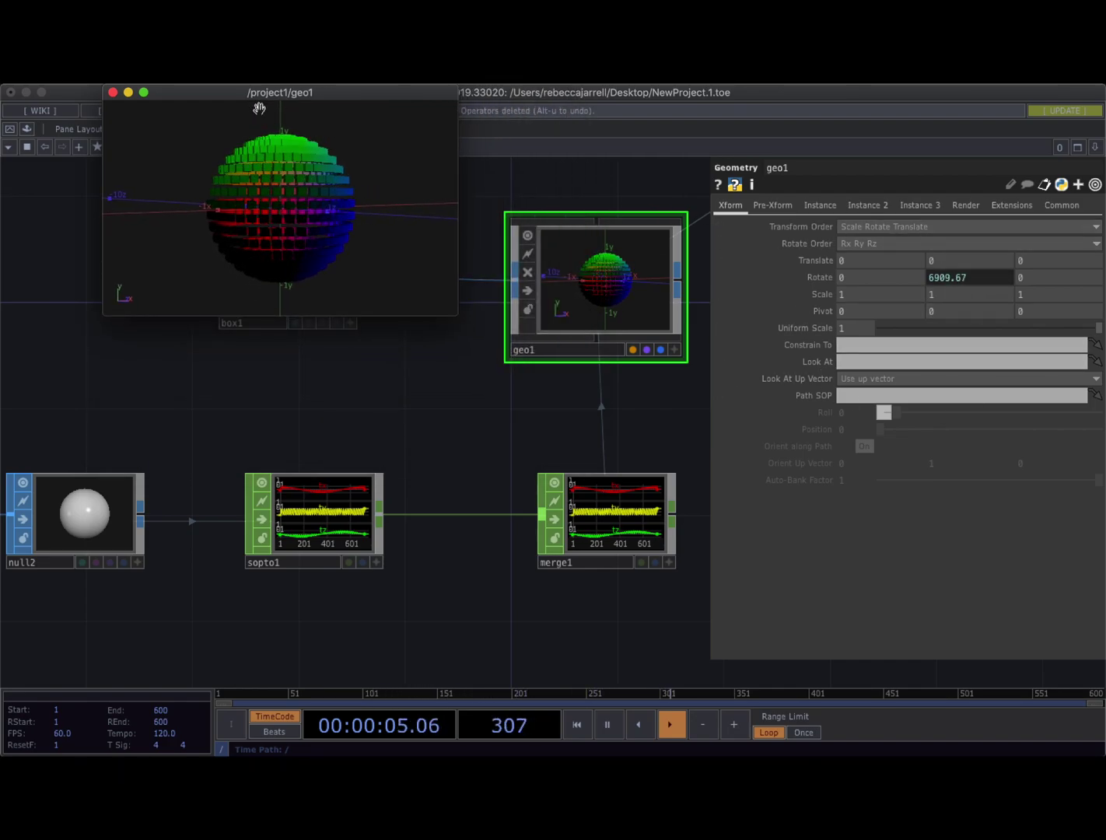
drag(284, 94, 641, 147)
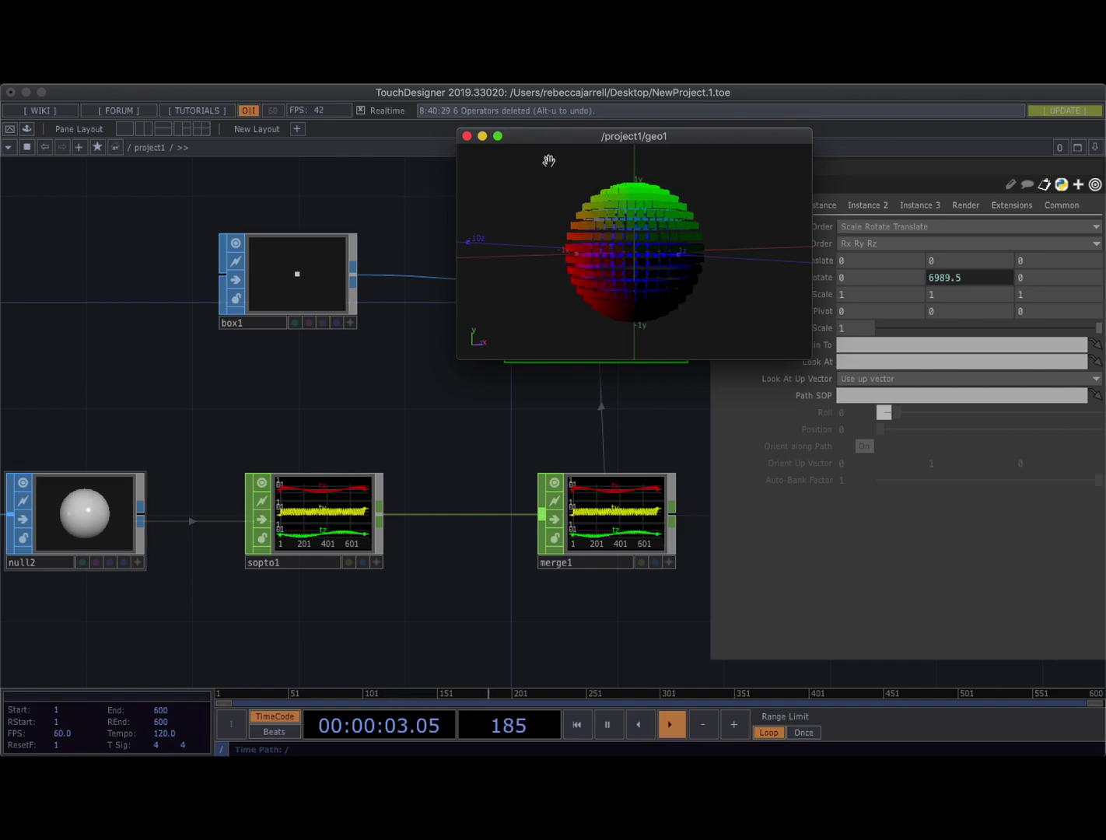
drag(553, 146, 451, 110)
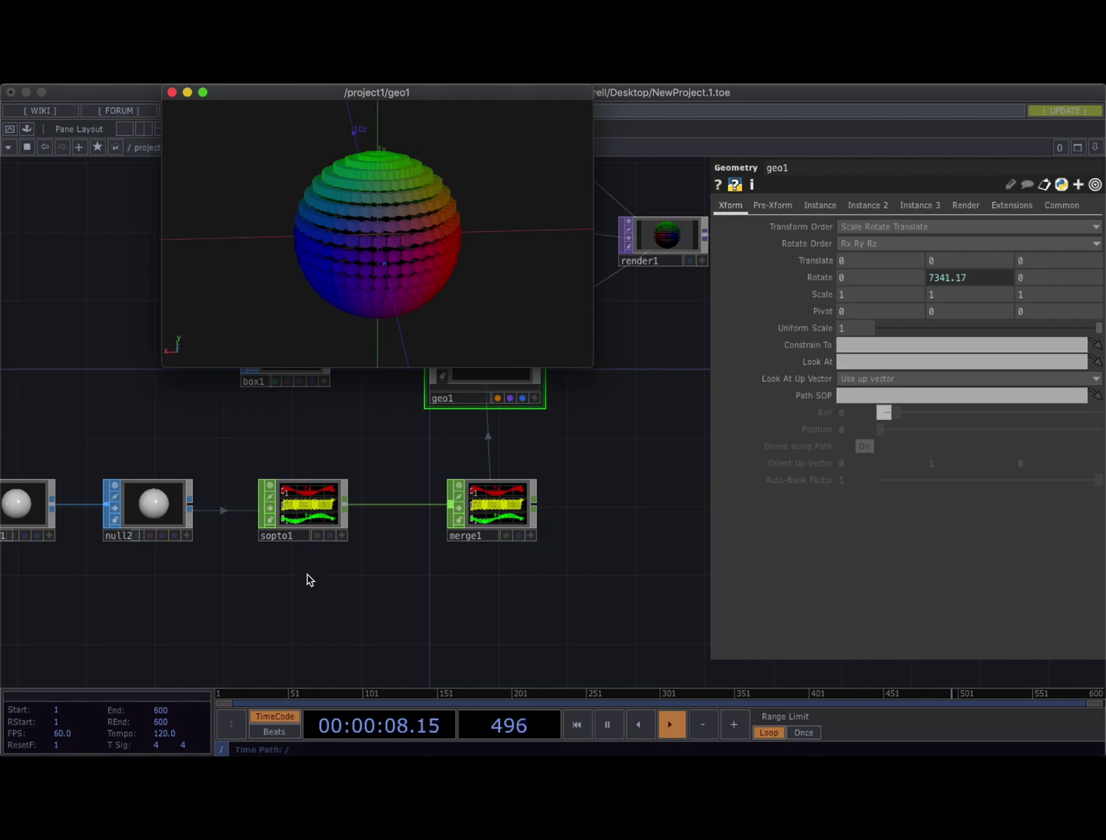
drag(259, 610, 402, 550)
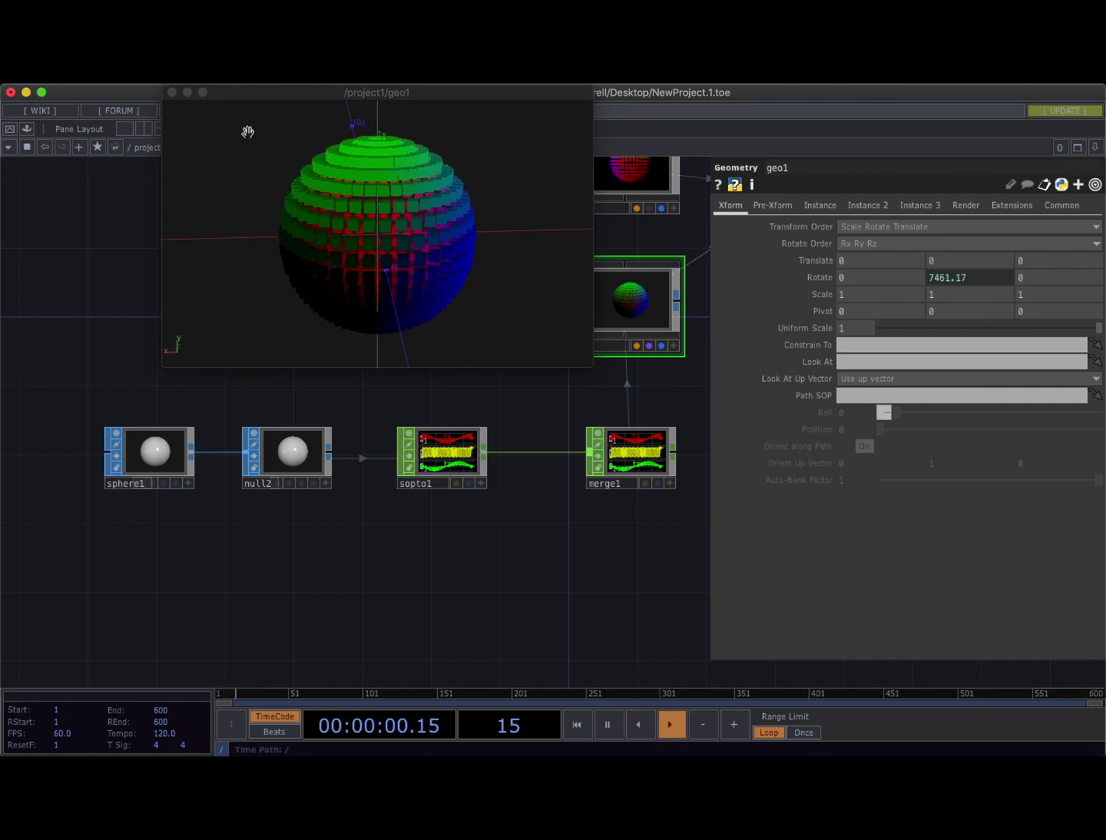
drag(269, 94, 138, 96)
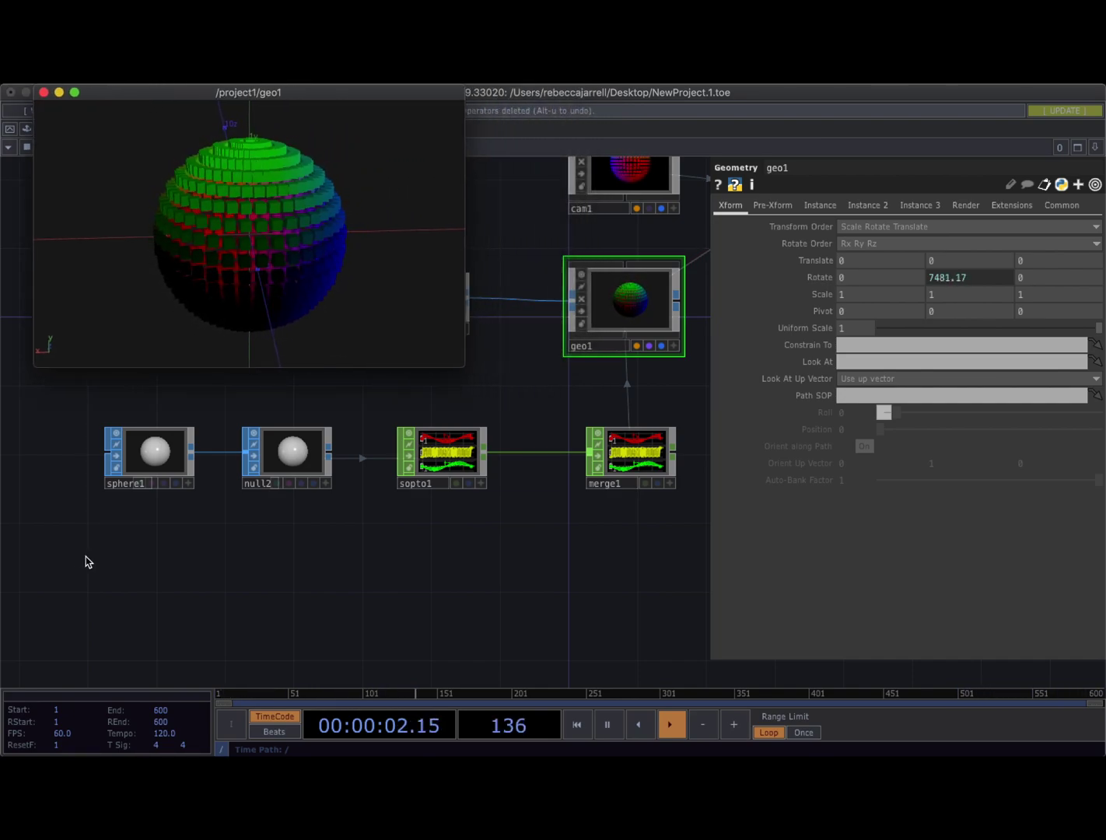
Add a Noise CHOP in the empty area below the sphere operator
click(70, 580)
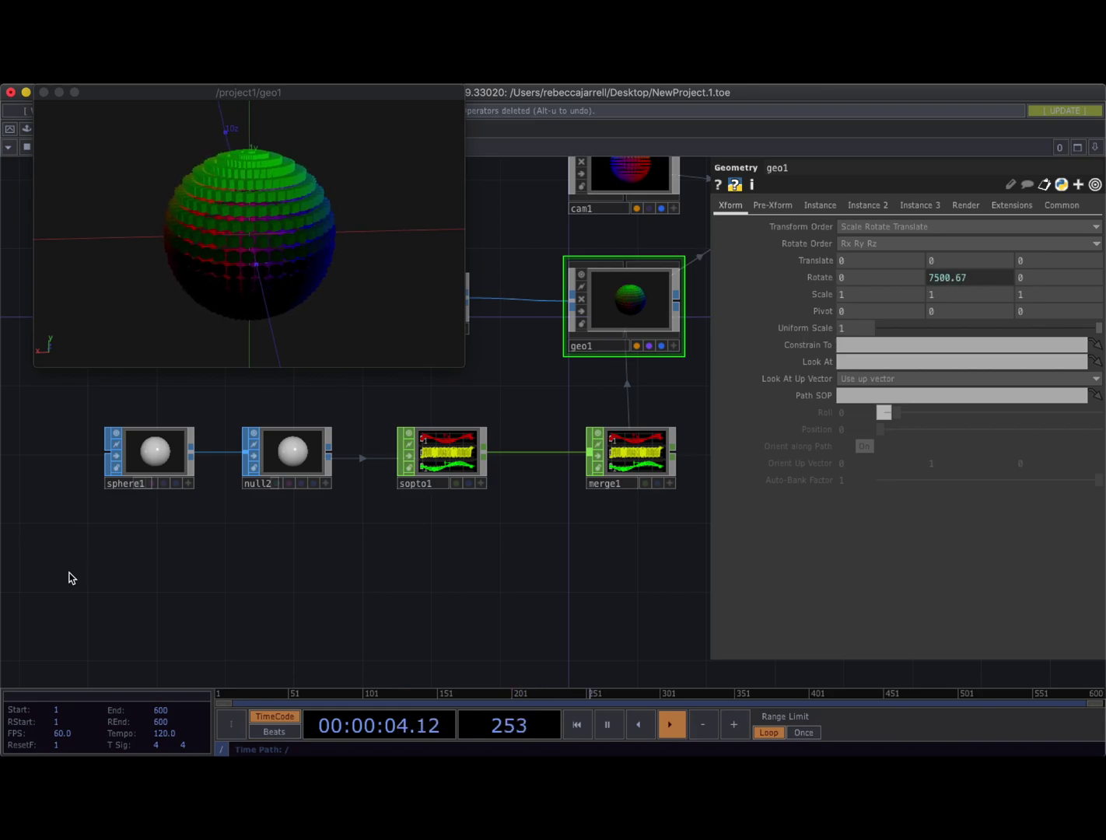
key(Tab)
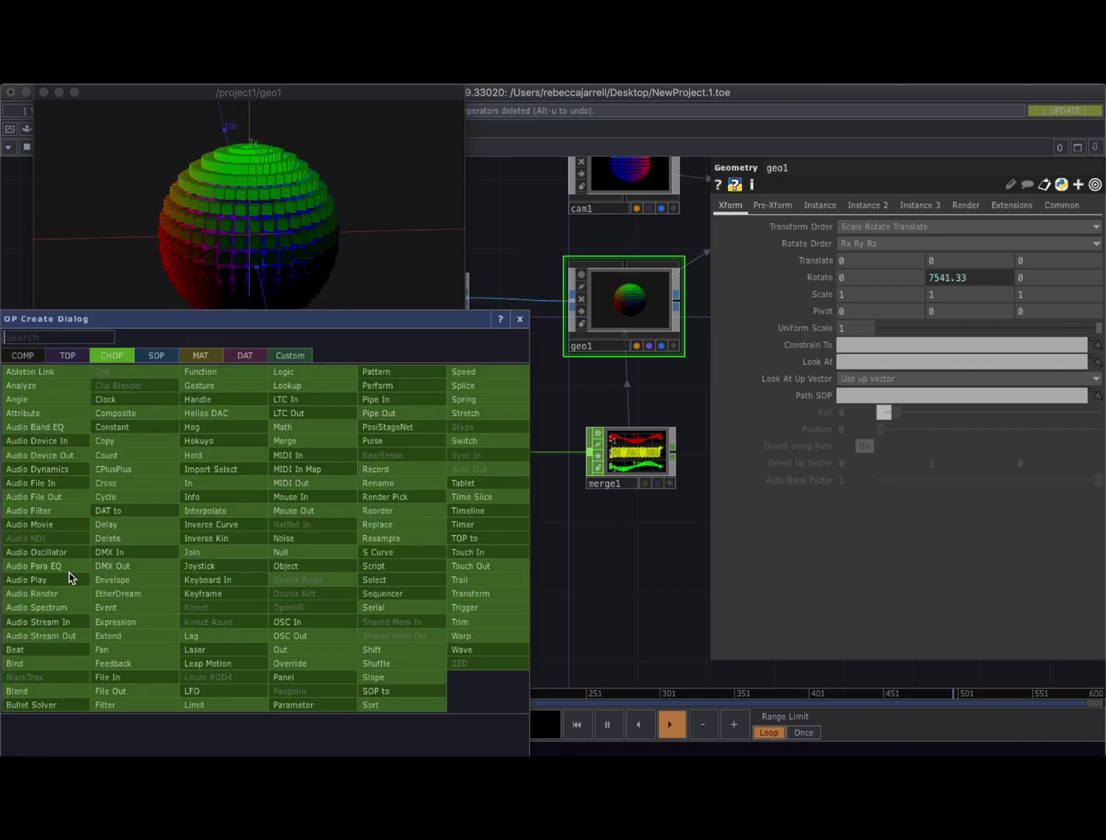
text(noi)
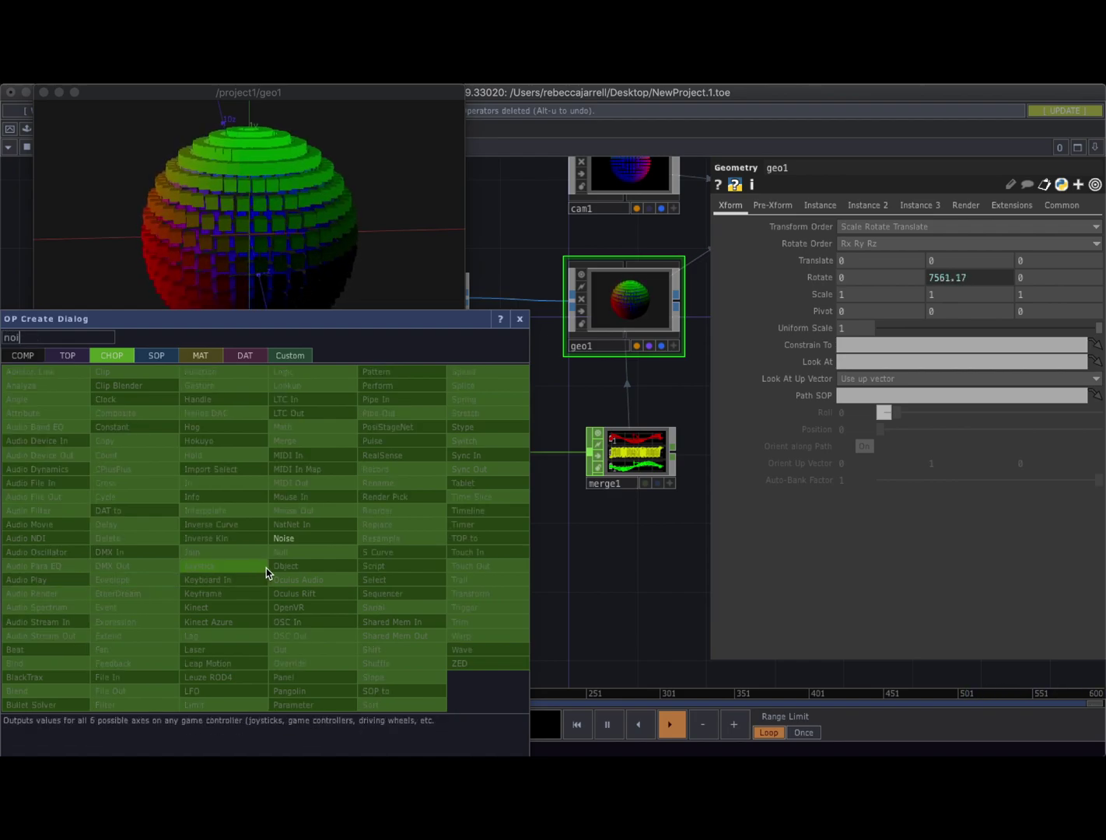
click(283, 539)
click(102, 593)
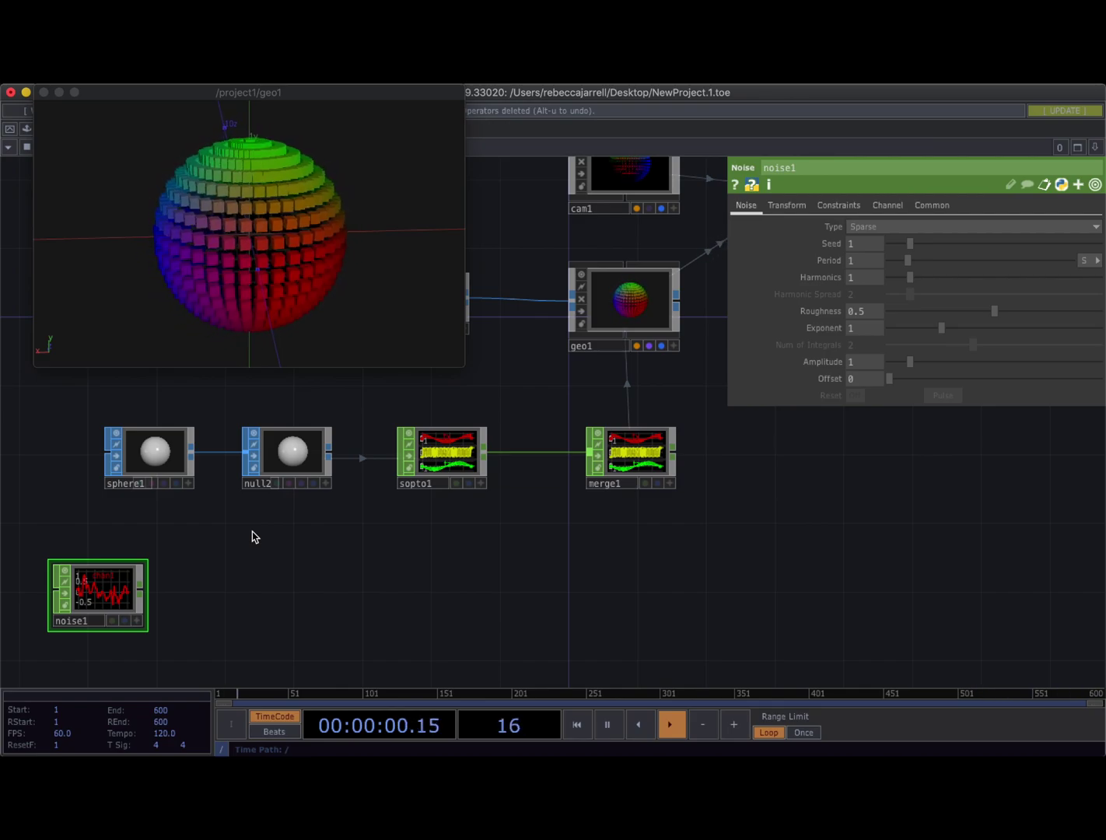
Add a Trail CHOP fed by the noise output and place it beside the Noise operator
click(142, 595)
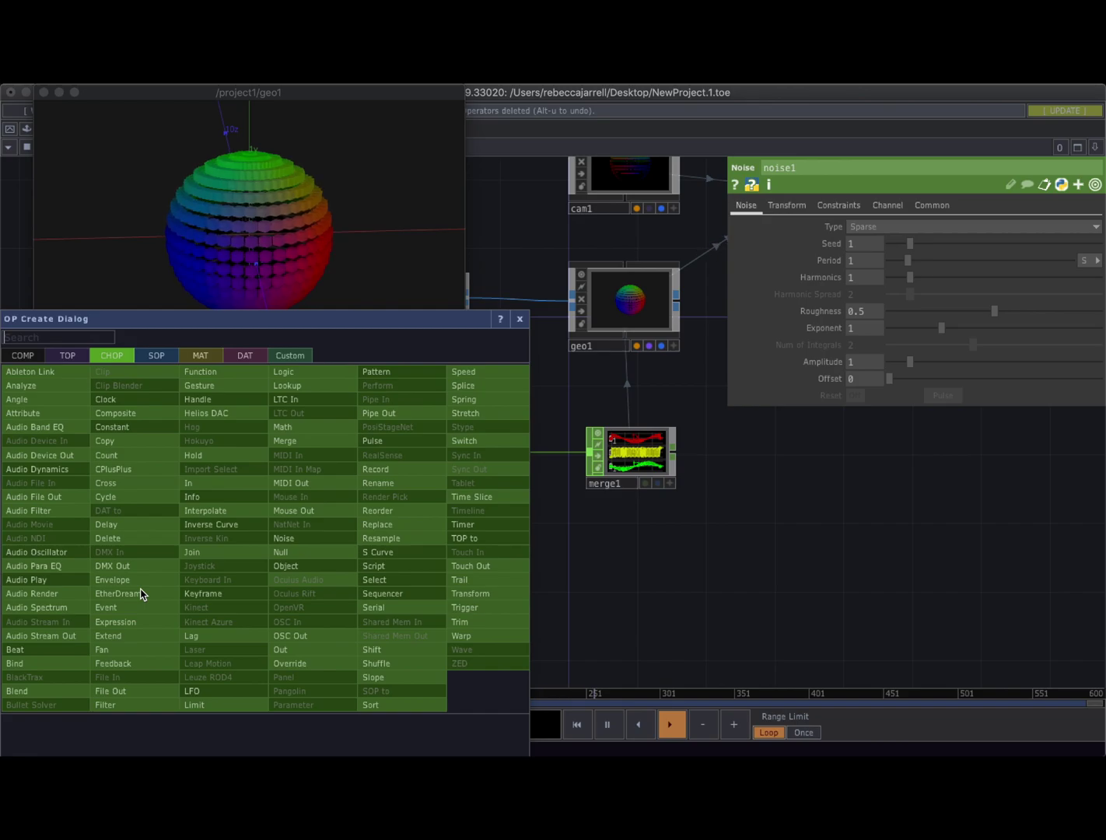
text(tr)
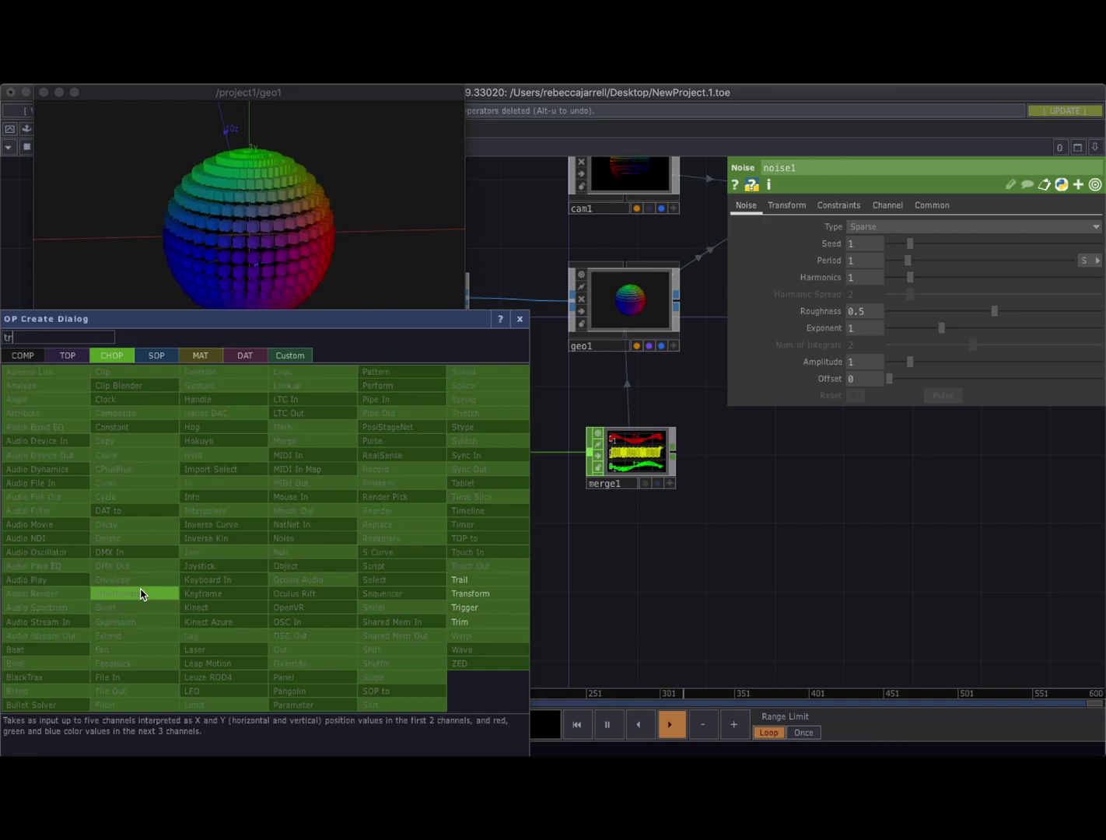
click(459, 581)
click(247, 596)
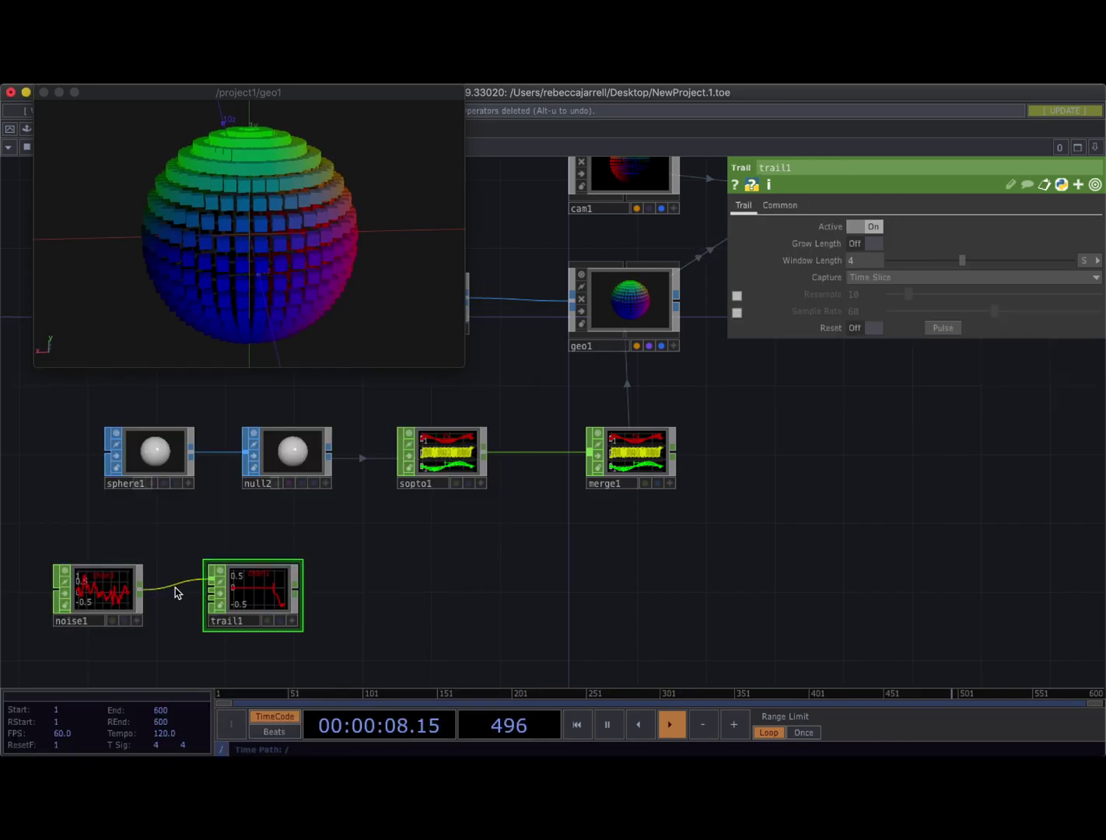
drag(252, 596, 233, 595)
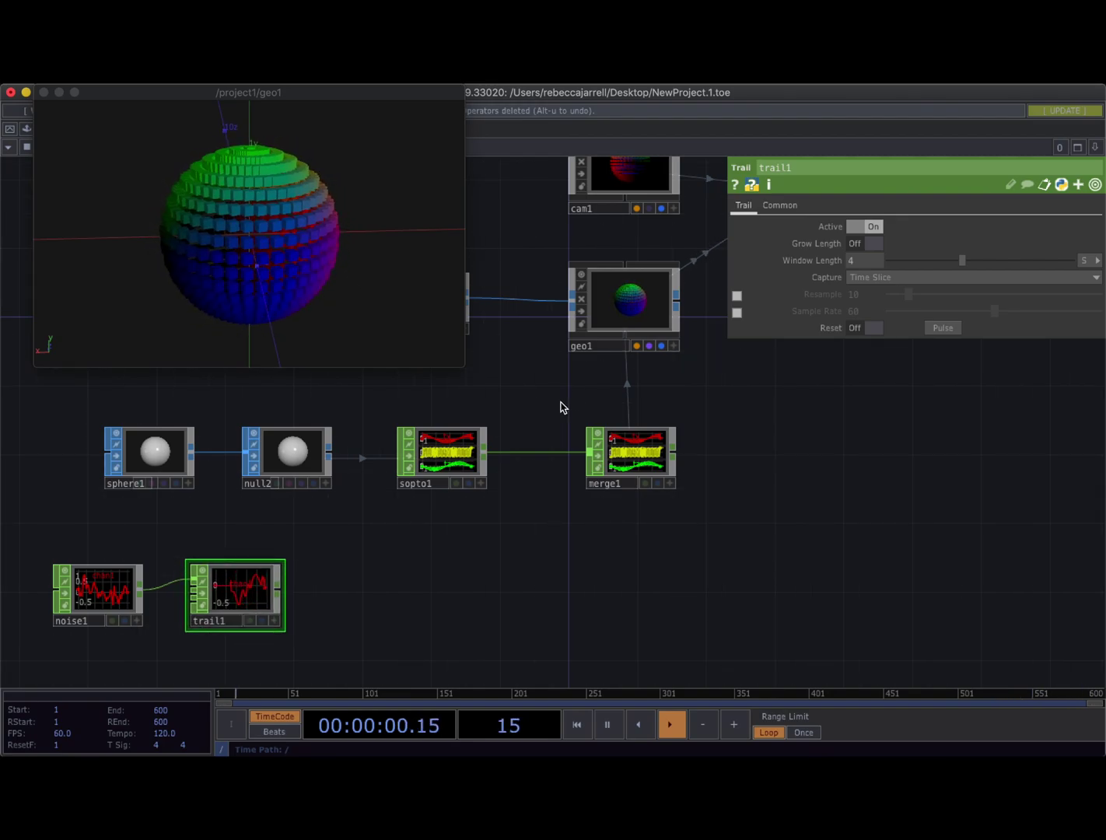
Enable resampling on the Trail operator and set Resample to the expression op('null2').numPoints
click(736, 296)
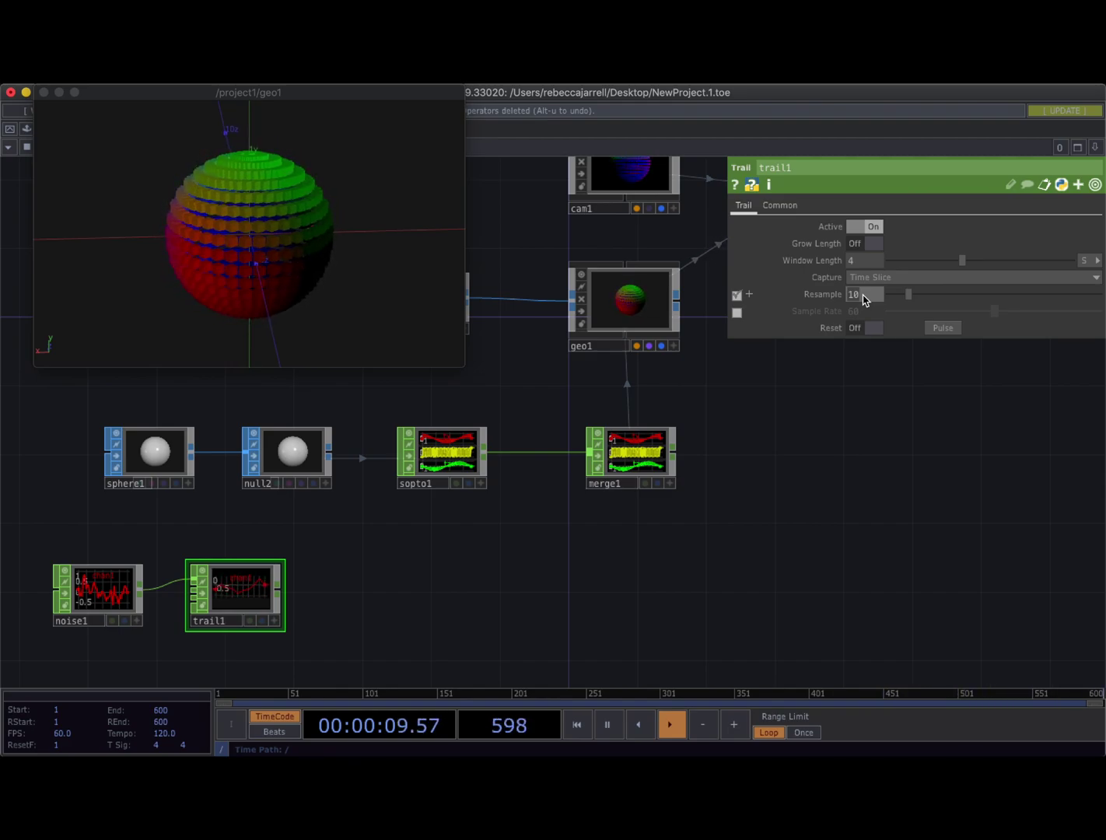
click(863, 295)
text(op)
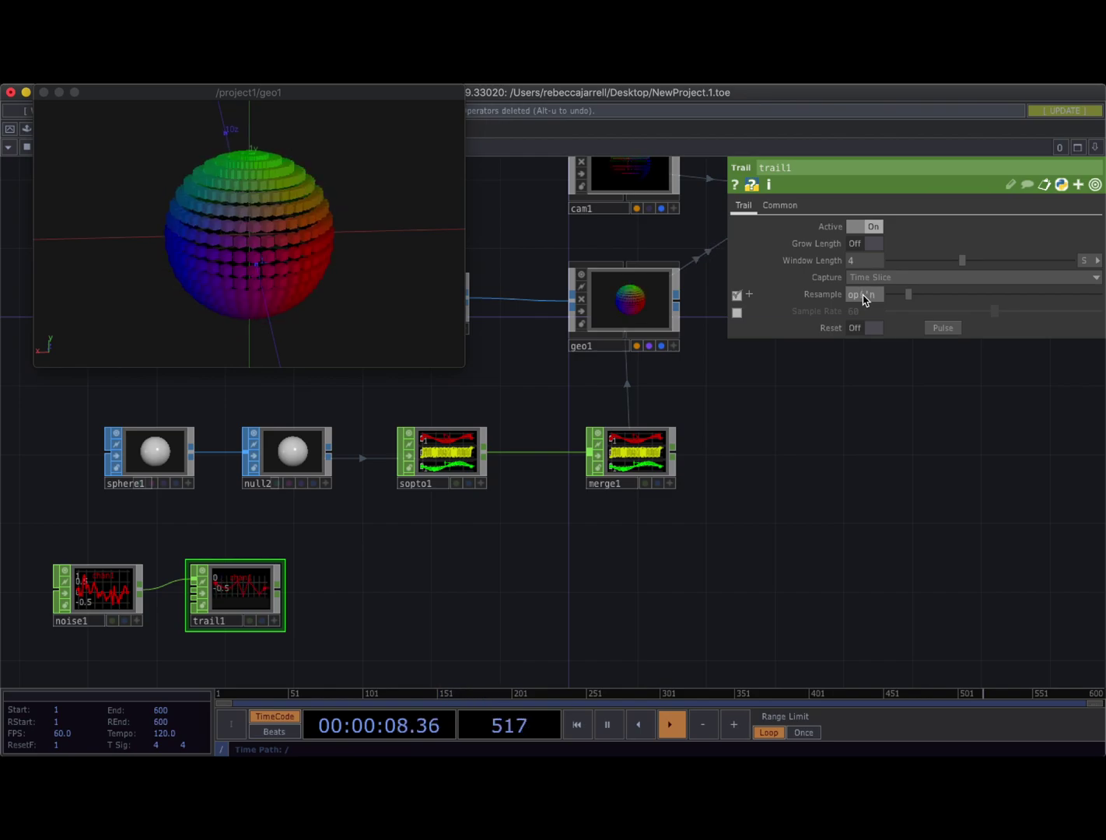
text(('null2)
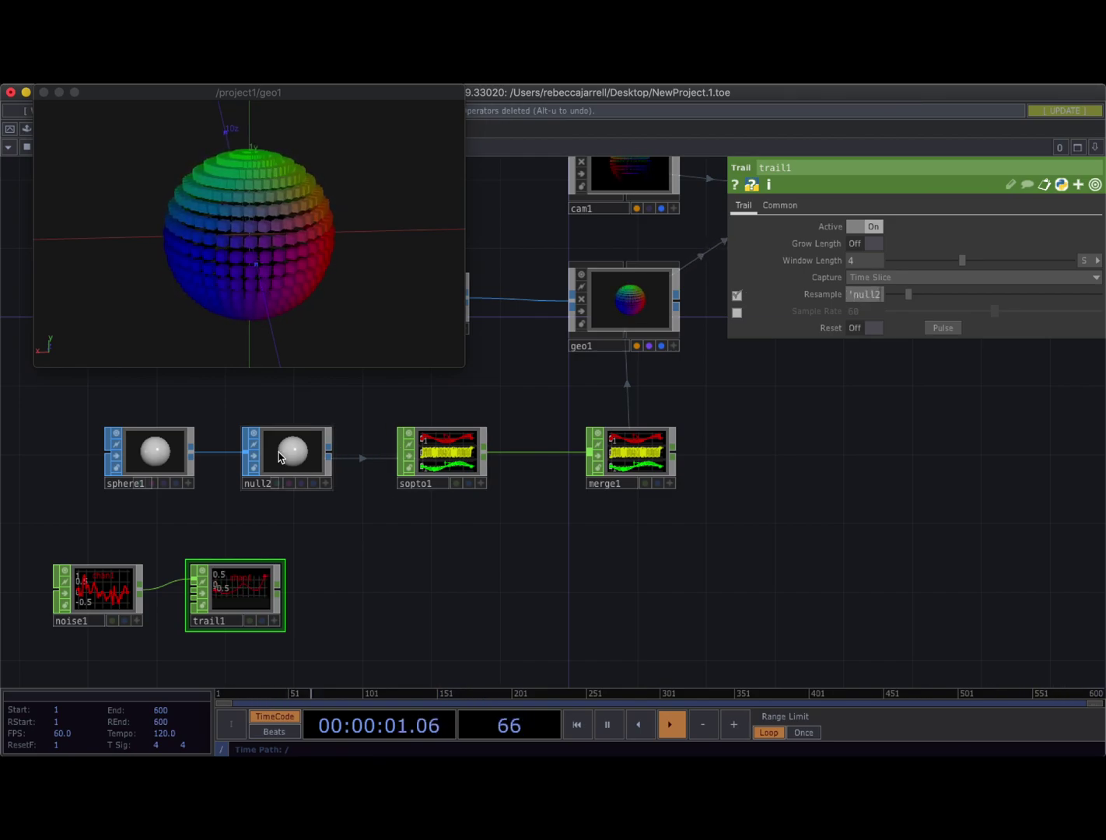
text(')
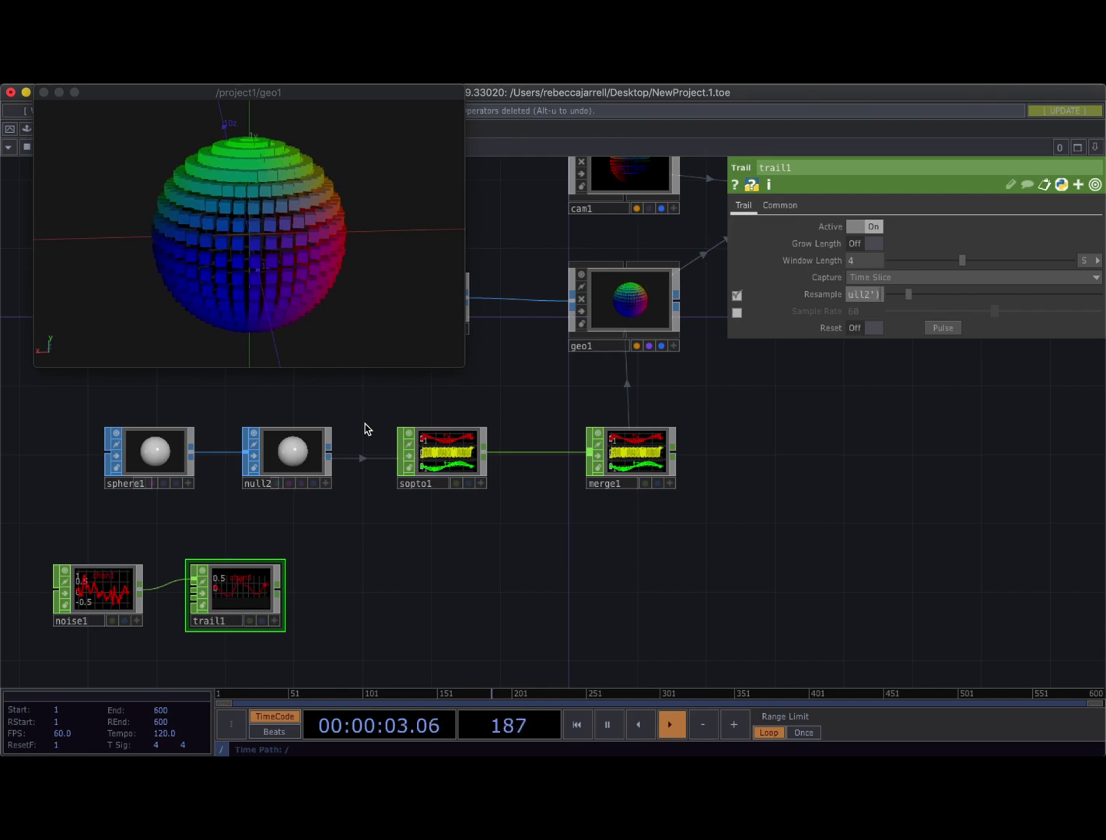
text().numP)
text(oints)
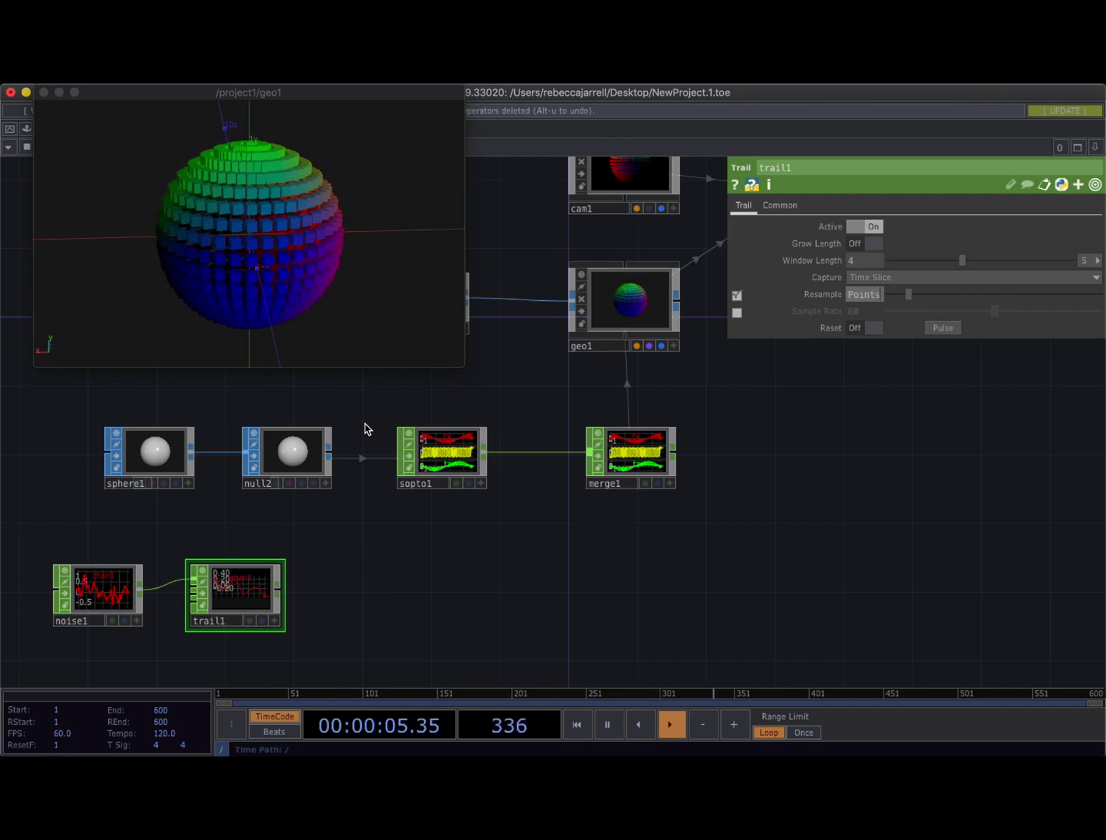
key(Return)
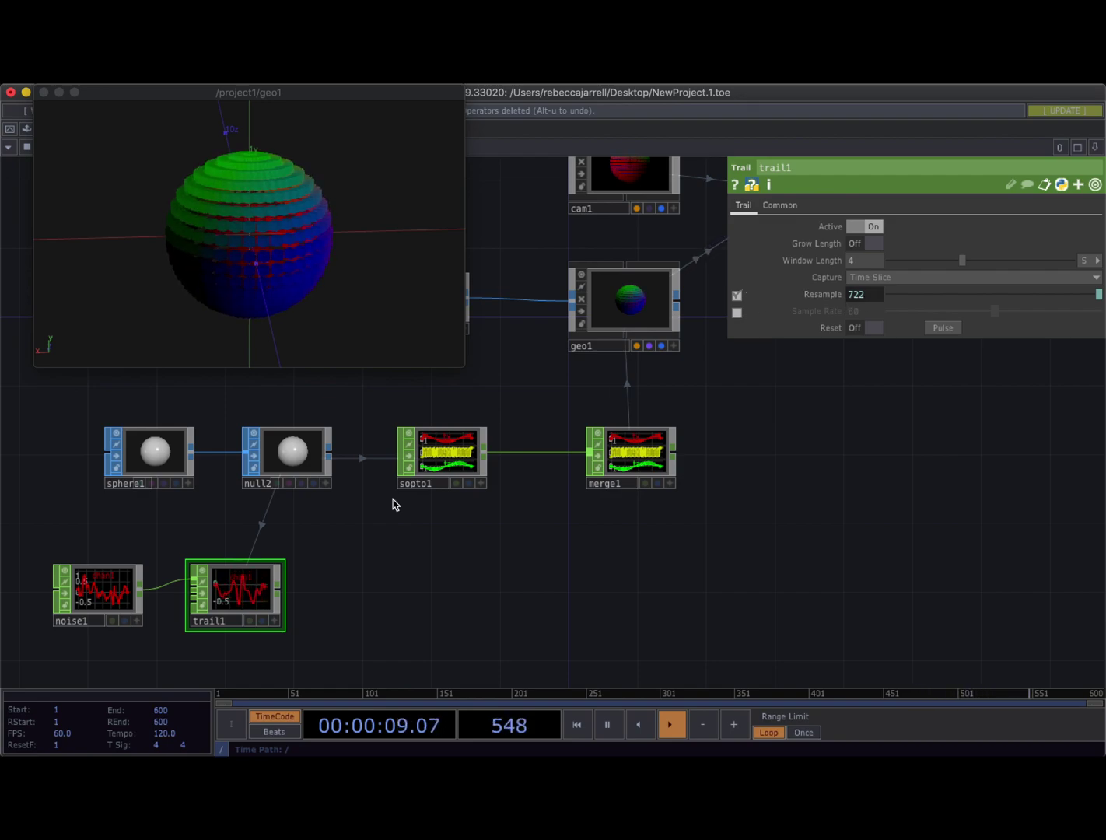
Shift the Trail and Noise operators sideways to line them up below the sphere and null2 operators
scroll(240, 594, up, 3)
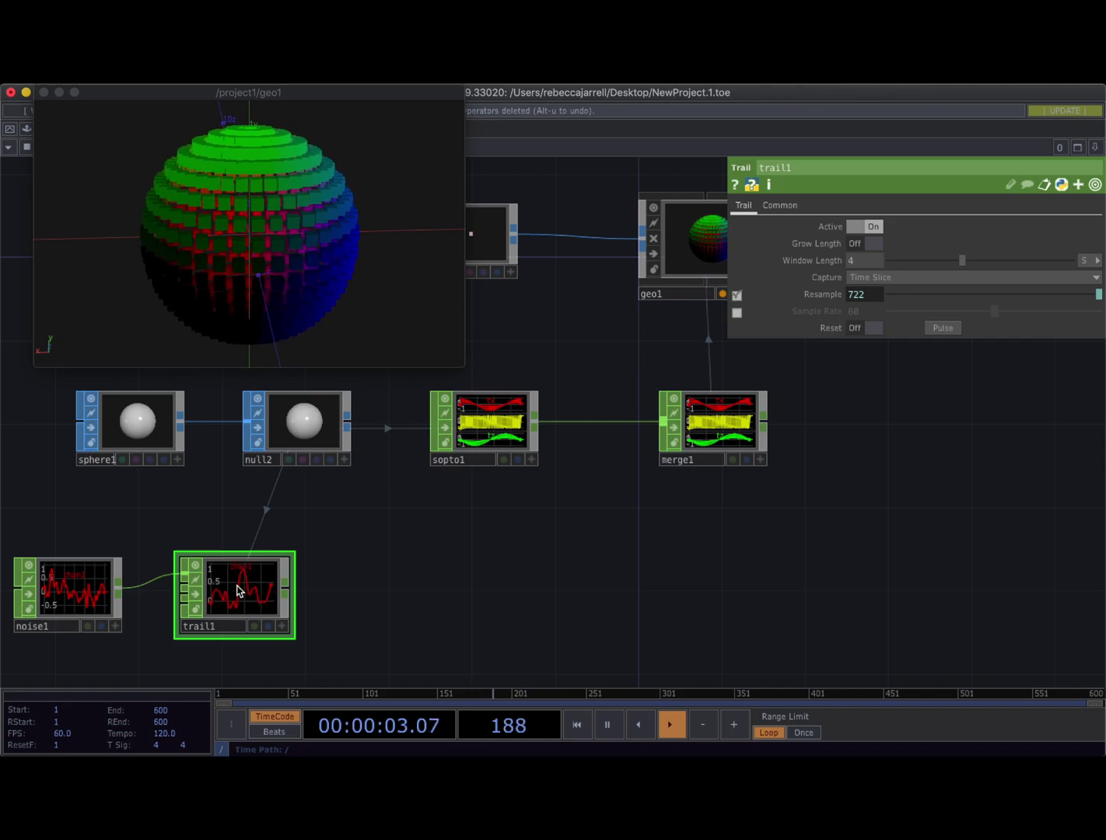
drag(242, 588, 272, 596)
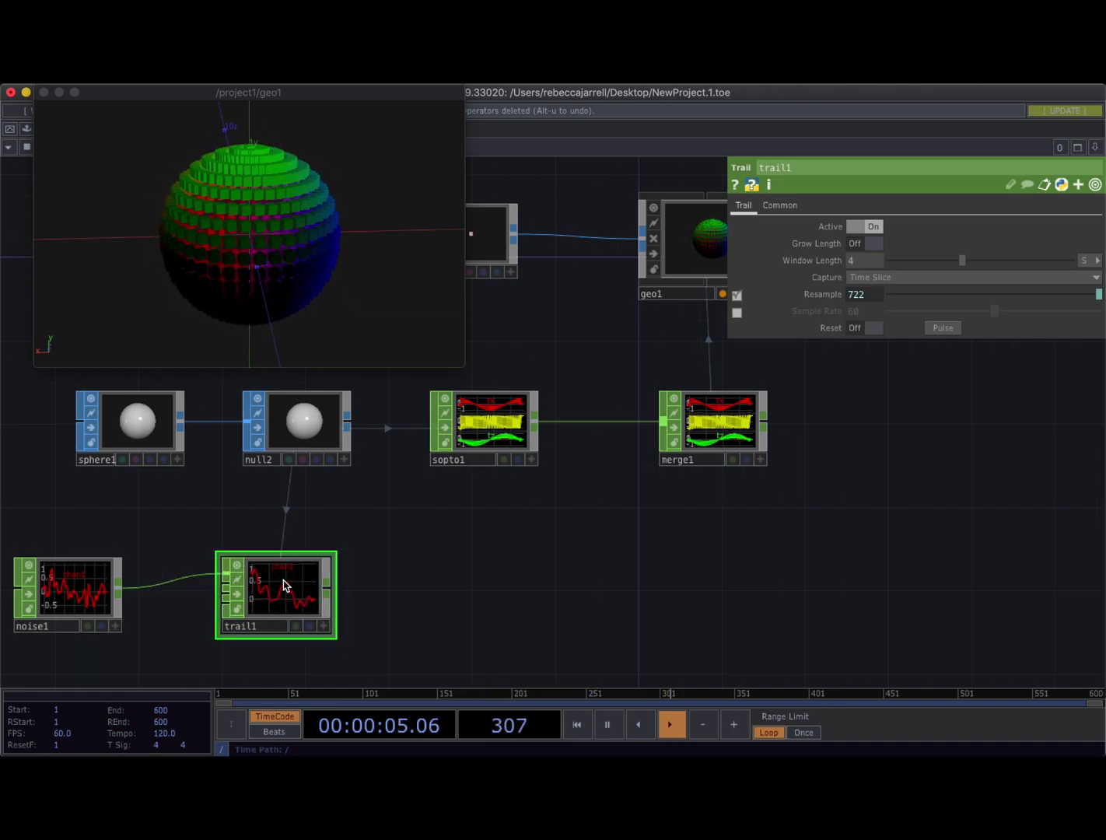
drag(78, 592, 121, 591)
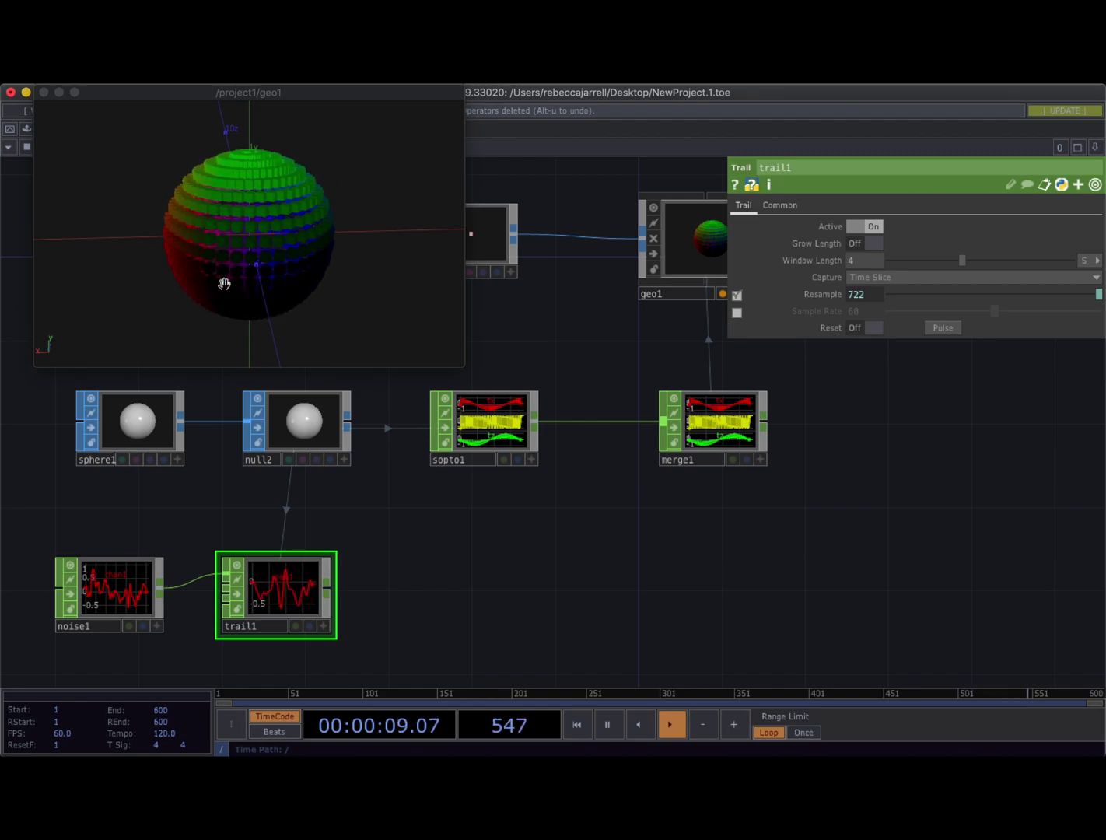
scroll(409, 634, down, 3)
drag(361, 576, 344, 501)
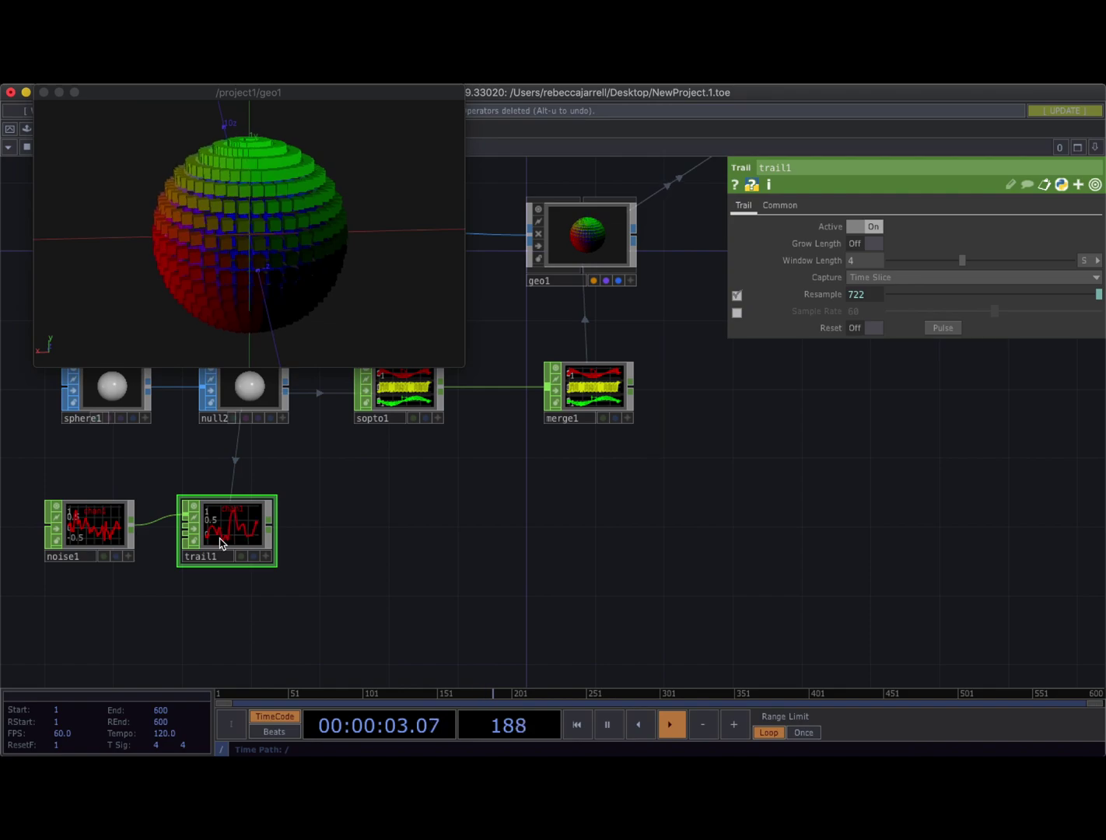
Inspect the Trail waveform up close and add a Math CHOP connected to the Trail output
scroll(226, 543, up, 5)
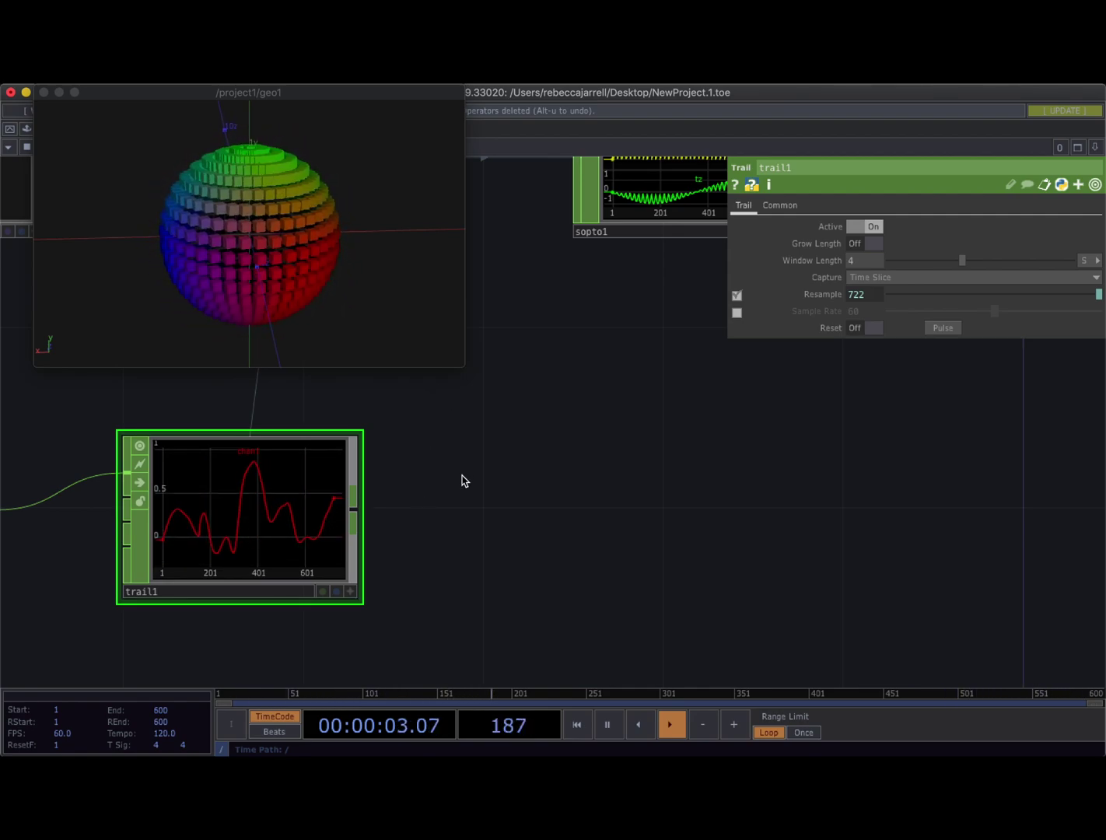
scroll(464, 476, down, 4)
scroll(432, 495, down, 5)
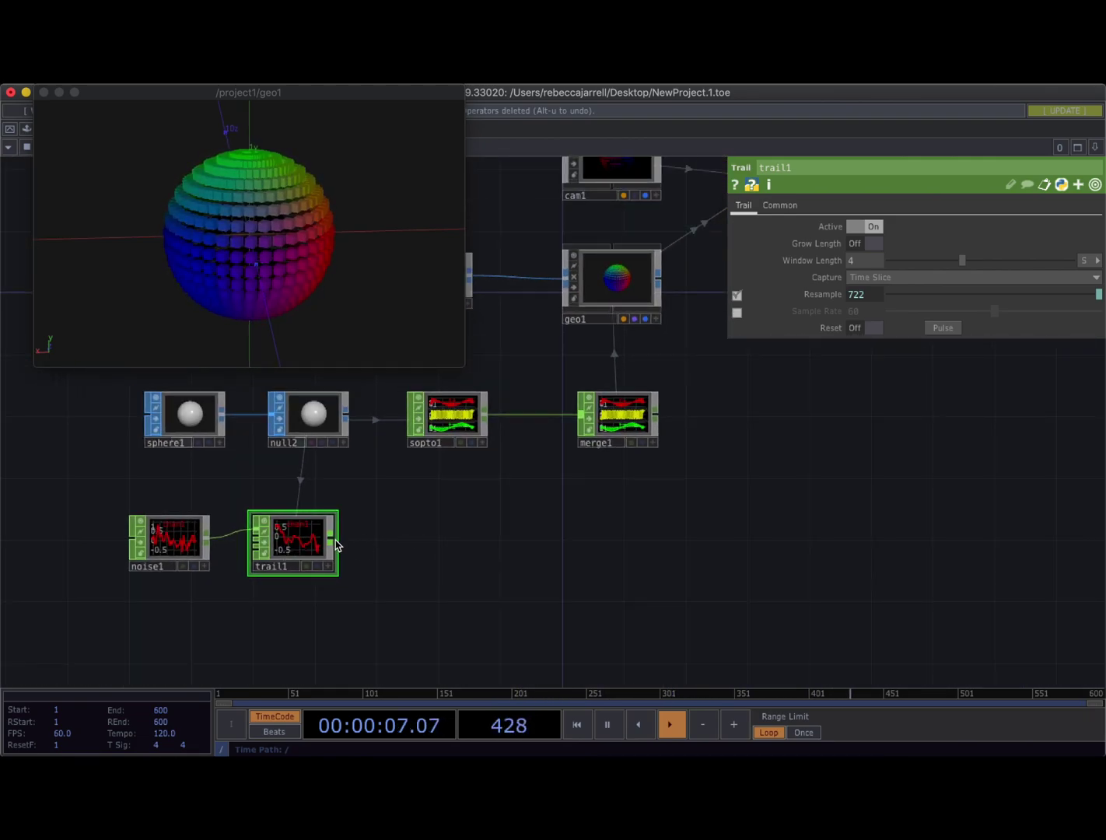
right_click(339, 545)
text(math)
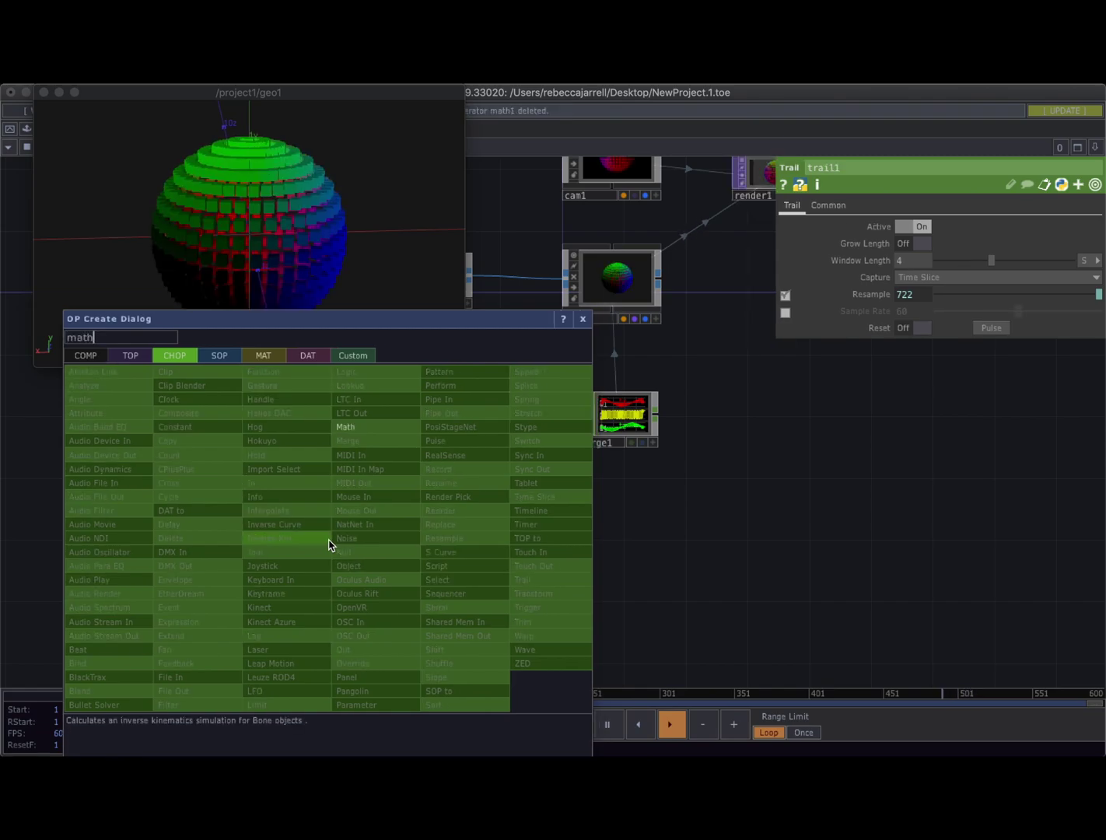
click(346, 427)
click(417, 545)
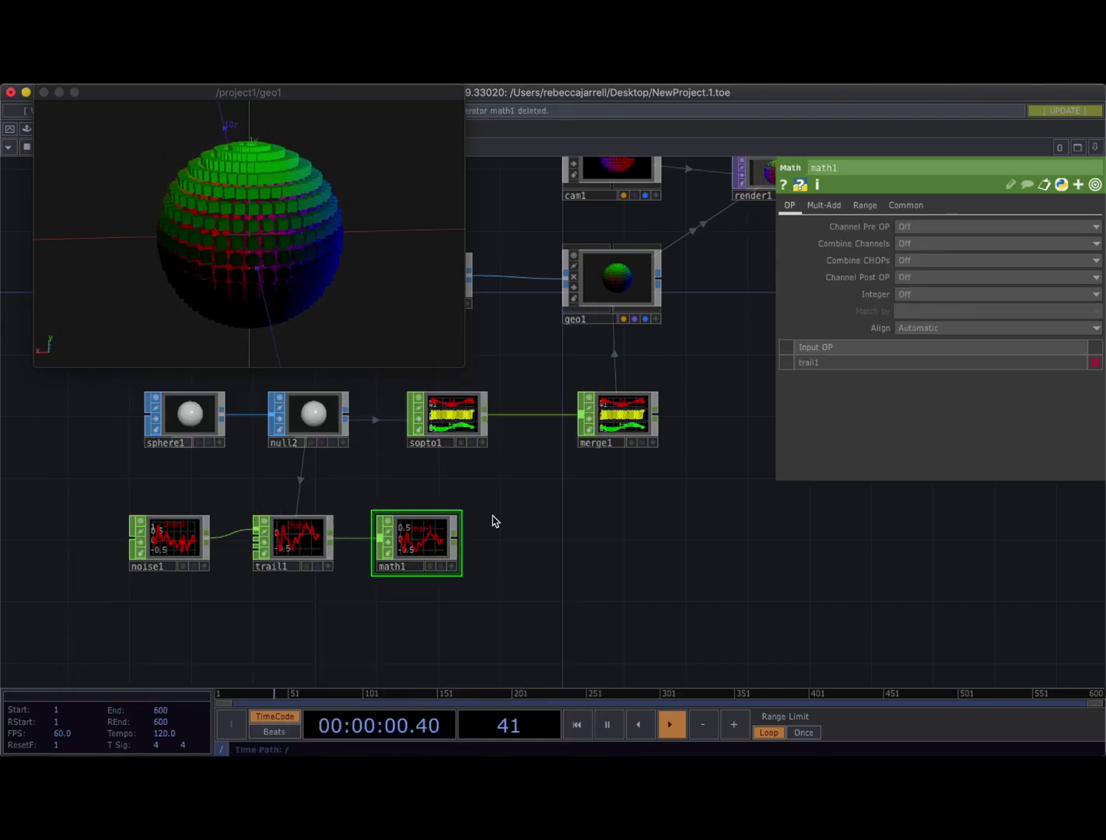
Set the Math operator's From Range minimum to -1 and To Range maximum to 360, and space it further from the Trail operator
click(866, 206)
drag(908, 227, 857, 228)
text(-1)
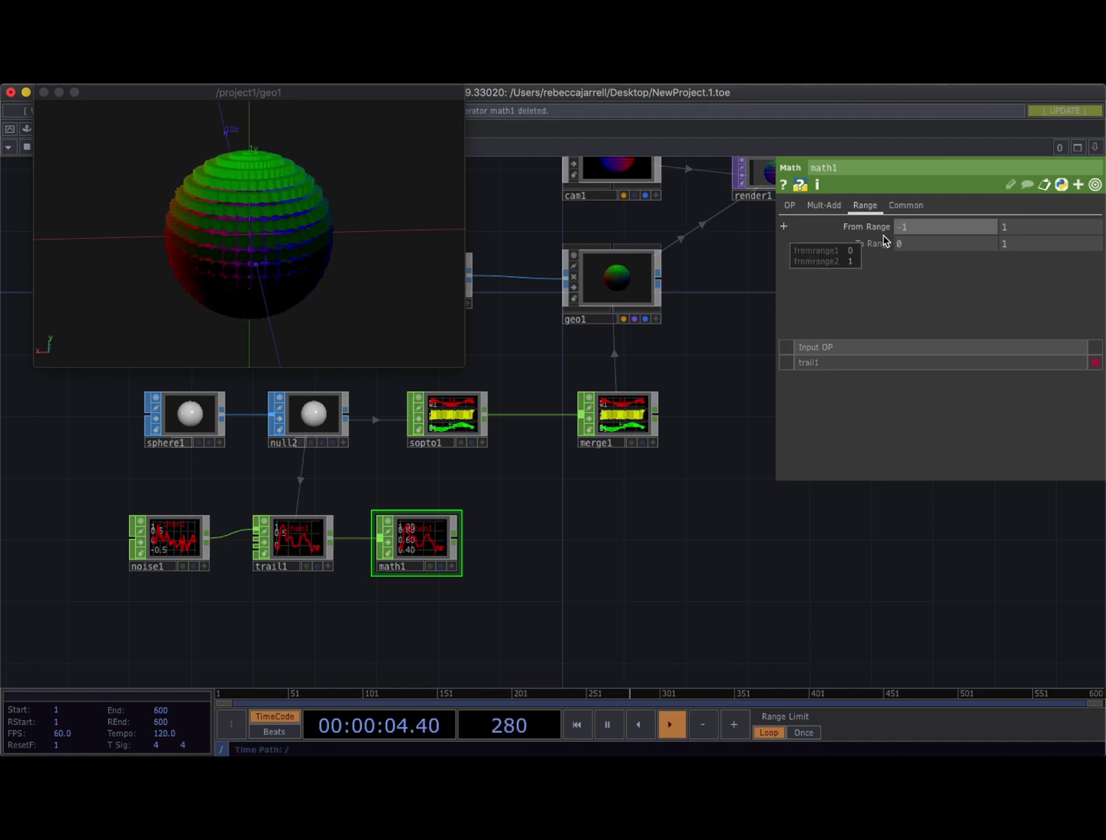
click(1014, 248)
text(360)
key(Return)
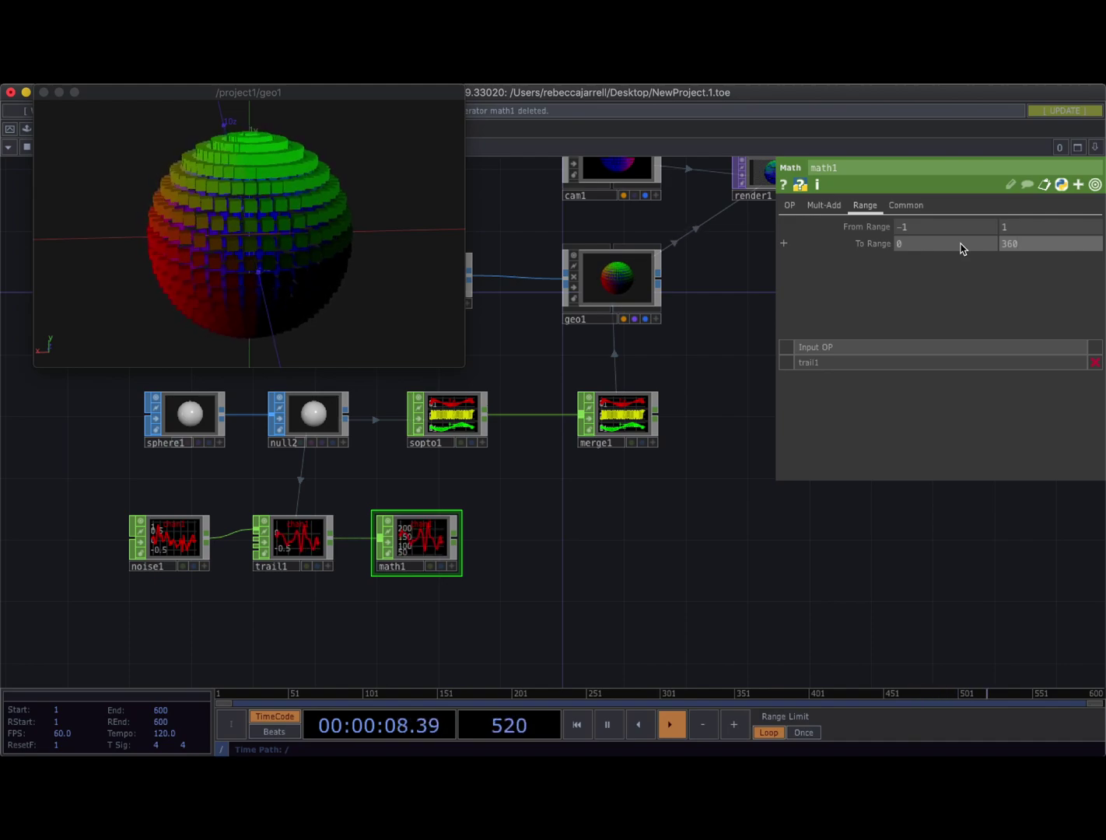
drag(433, 539, 467, 538)
Rename the Noise CHOP's channel to spin
click(295, 543)
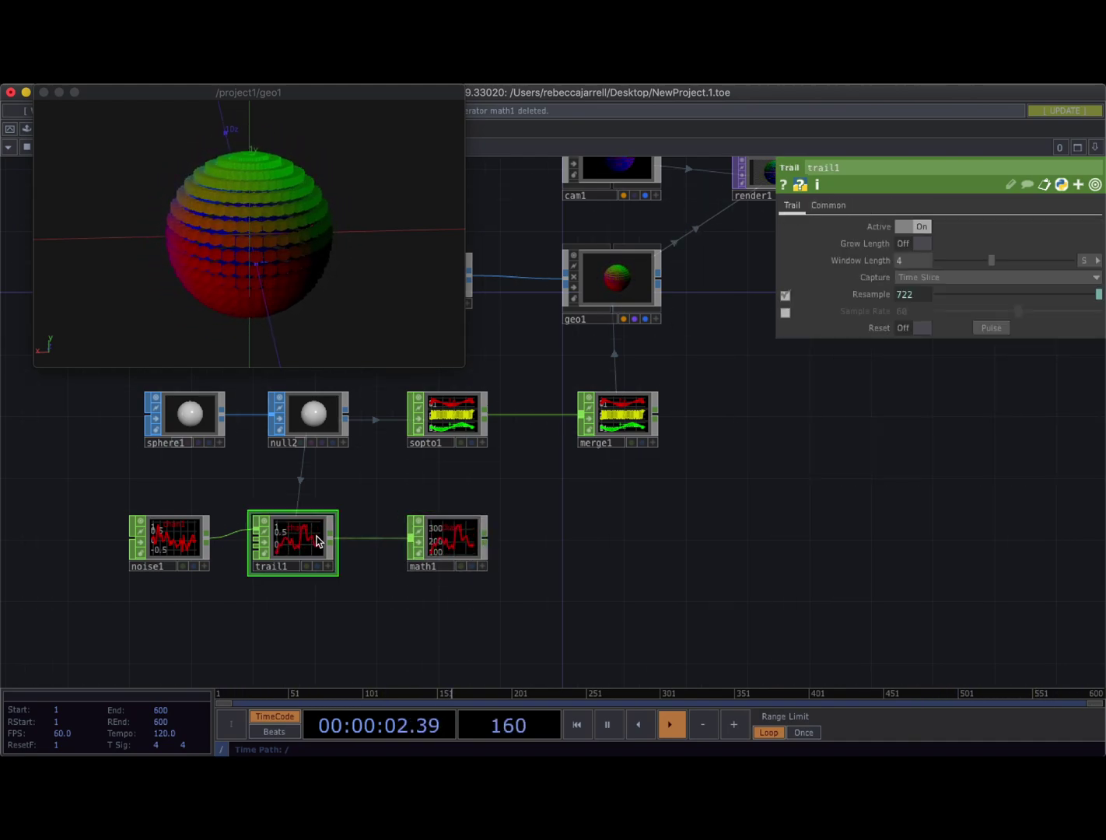
click(187, 537)
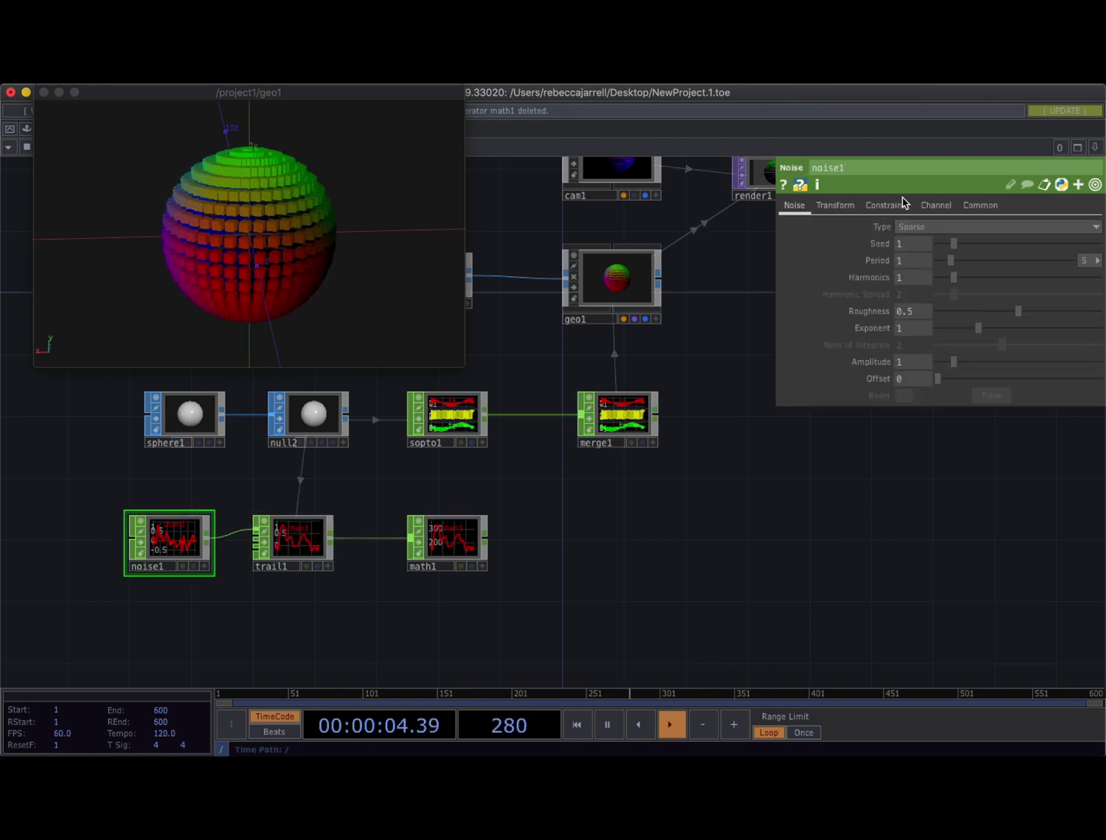
click(936, 204)
click(928, 226)
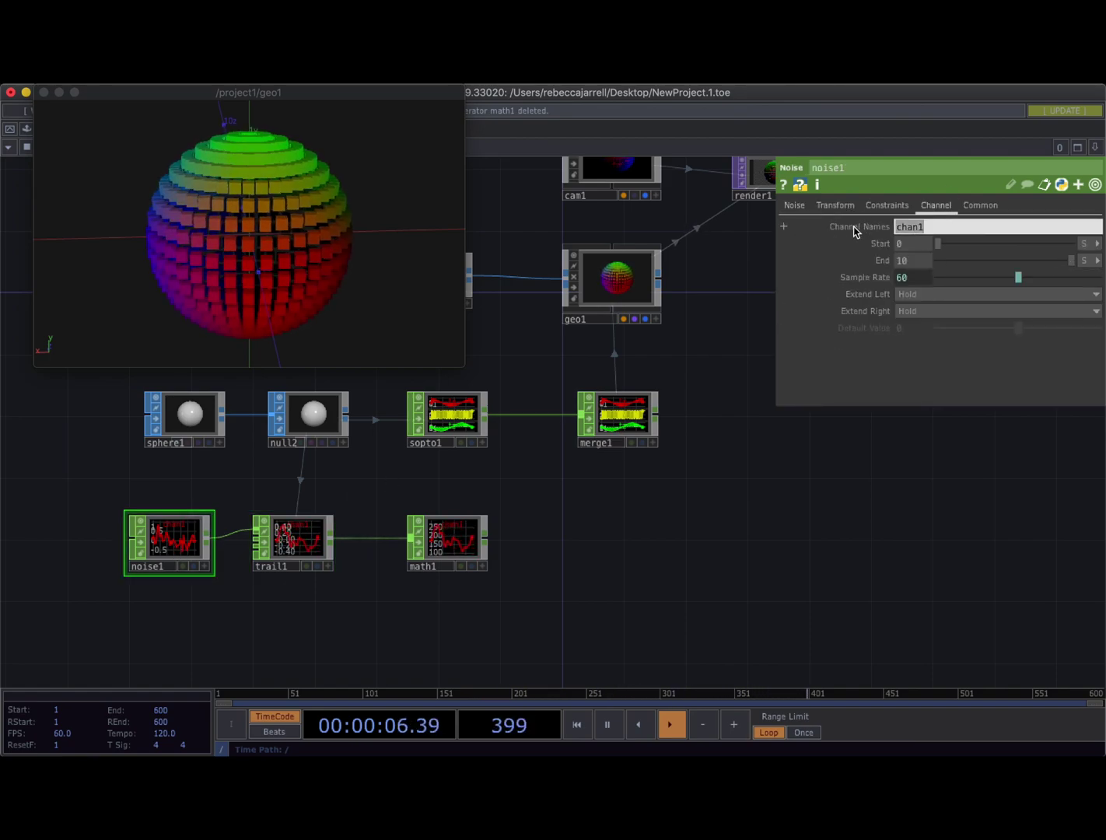
text(spin)
key(Return)
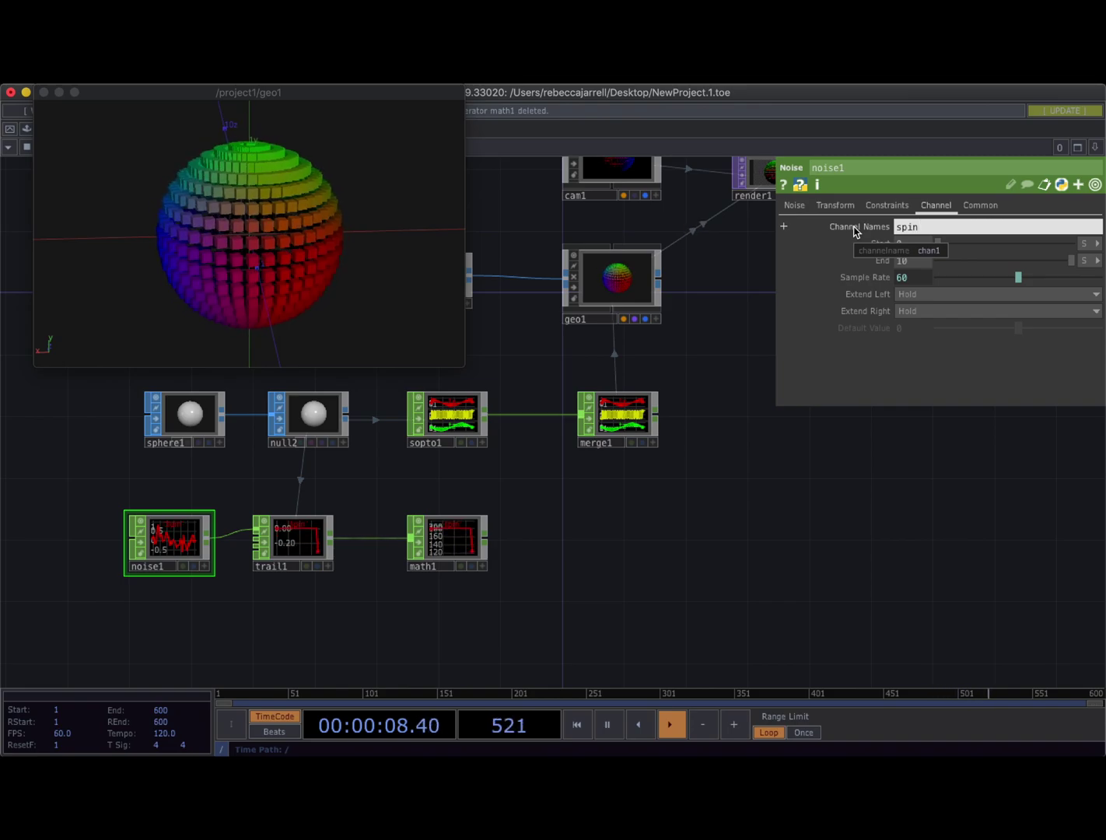
Connect the math1 output to merge1 alongside the sopto1 channels
scroll(319, 540, up, 4)
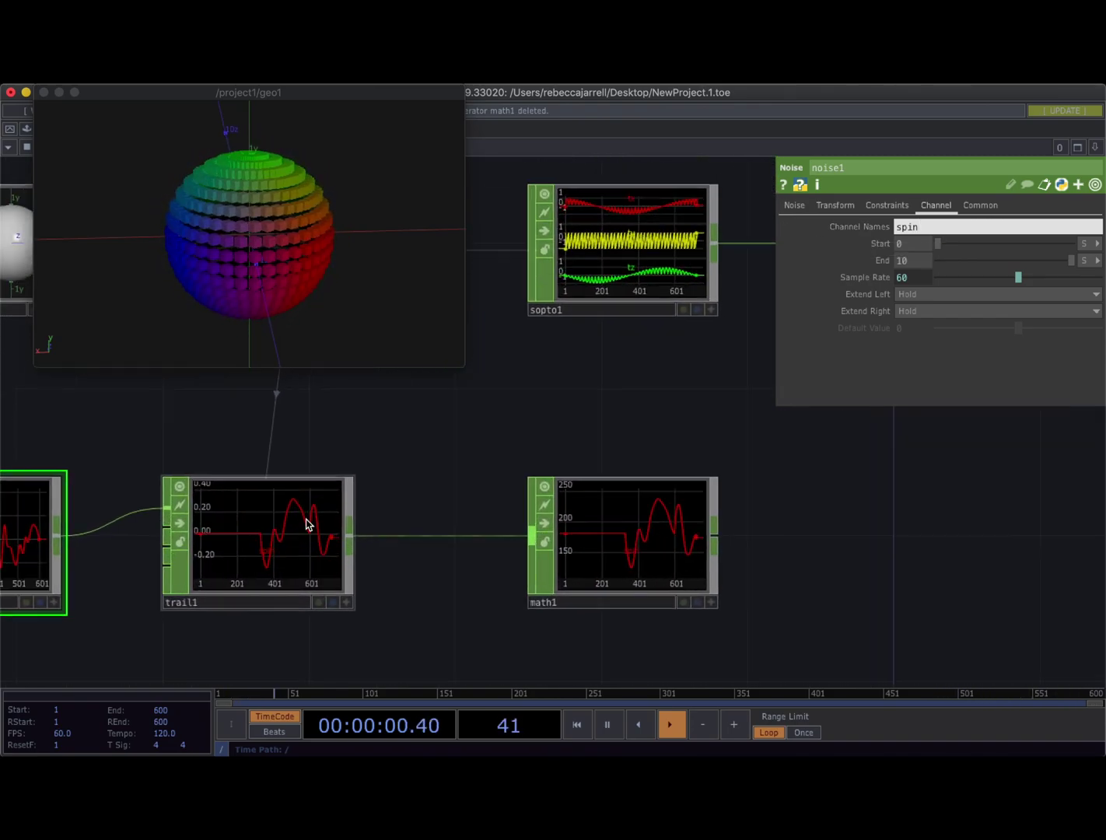
scroll(336, 537, down, 1)
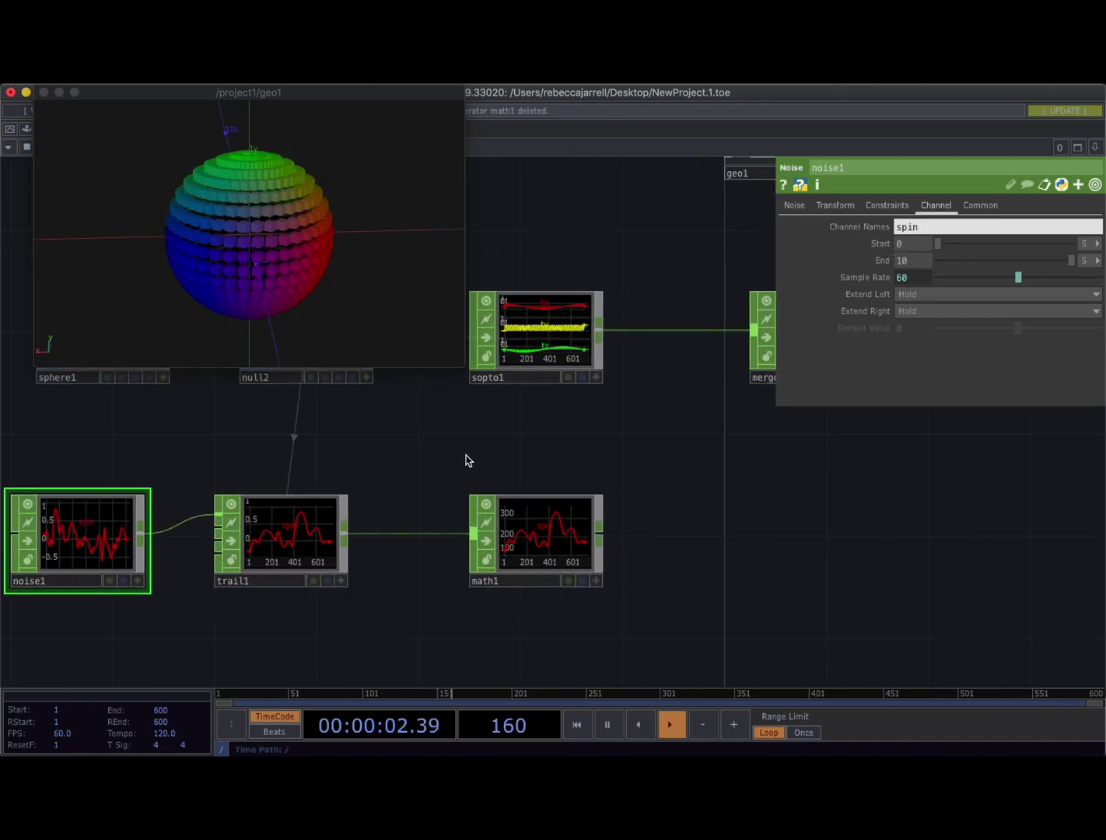
scroll(466, 452, down, 3)
drag(533, 477, 488, 505)
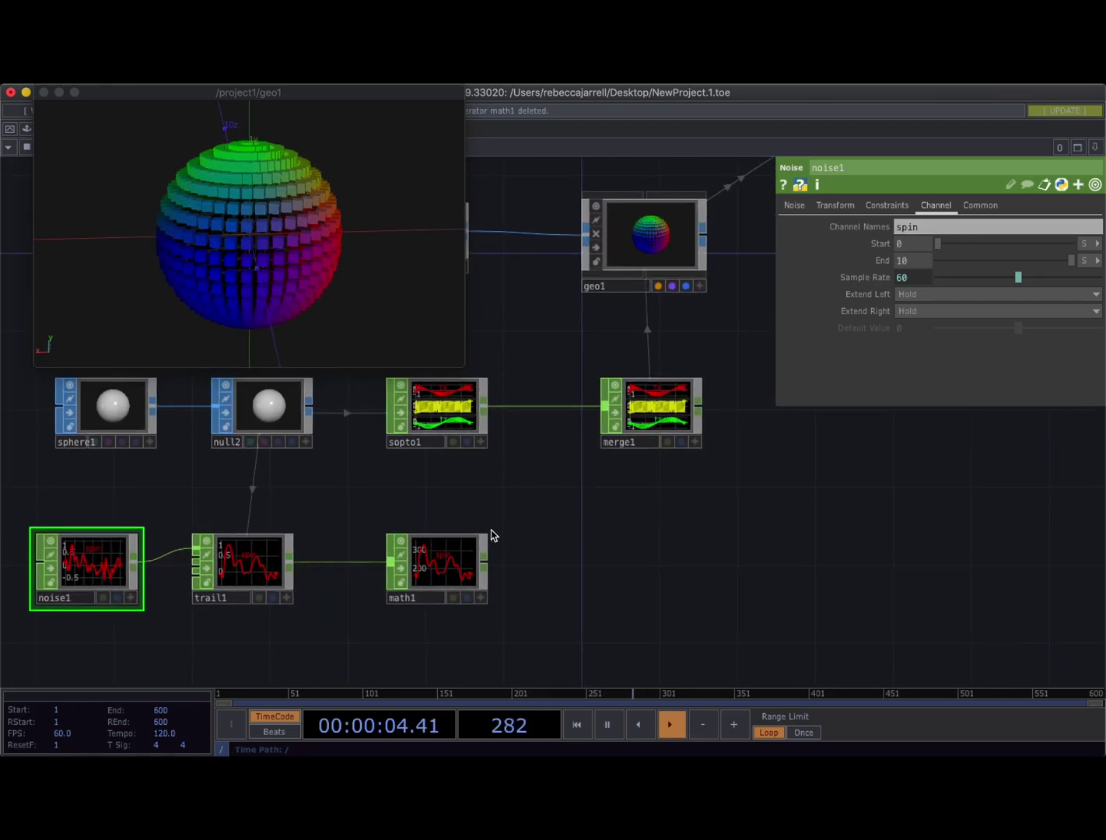
drag(484, 561, 606, 413)
drag(696, 468, 598, 487)
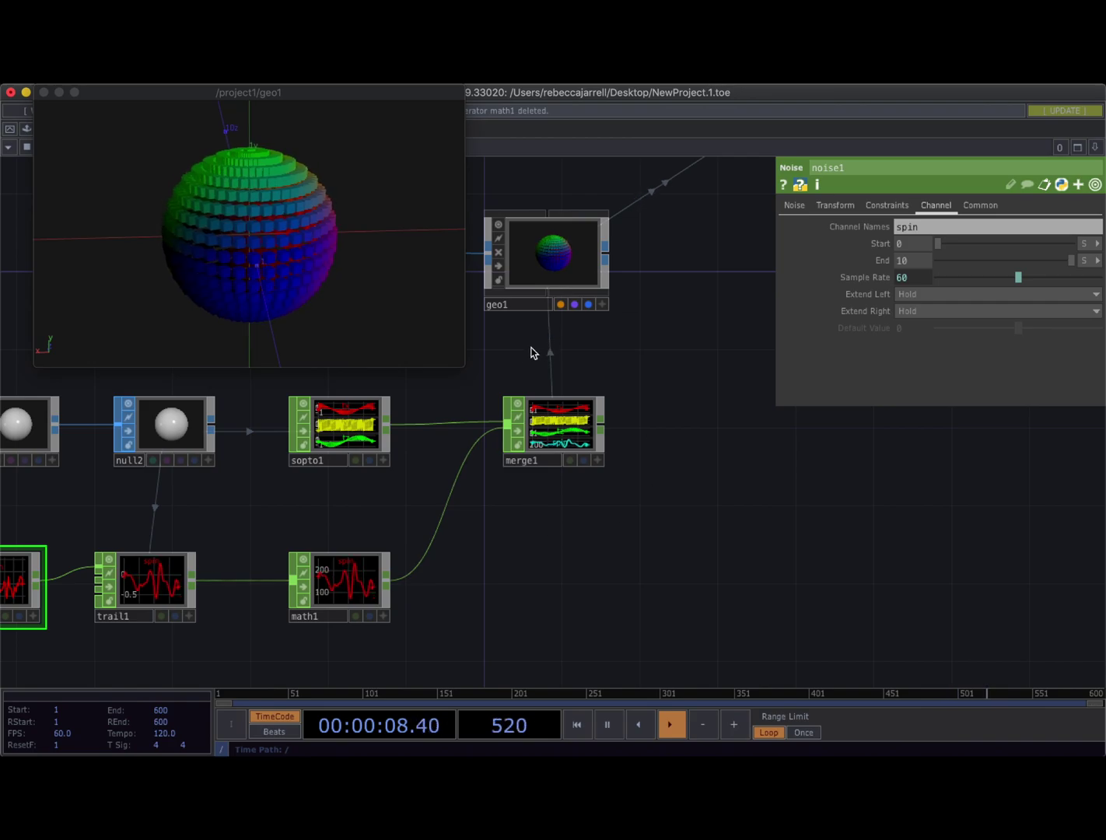
Set geo1's instance Rotate Z to the spin channel
click(544, 270)
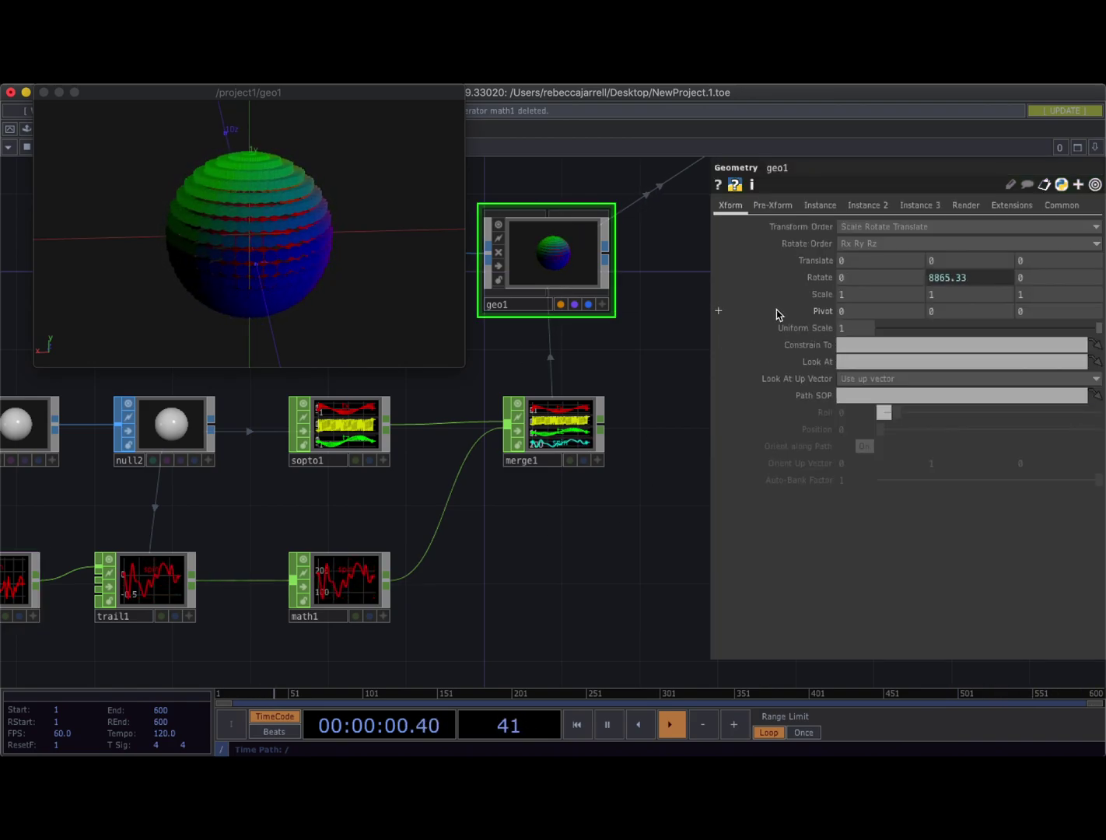
click(821, 207)
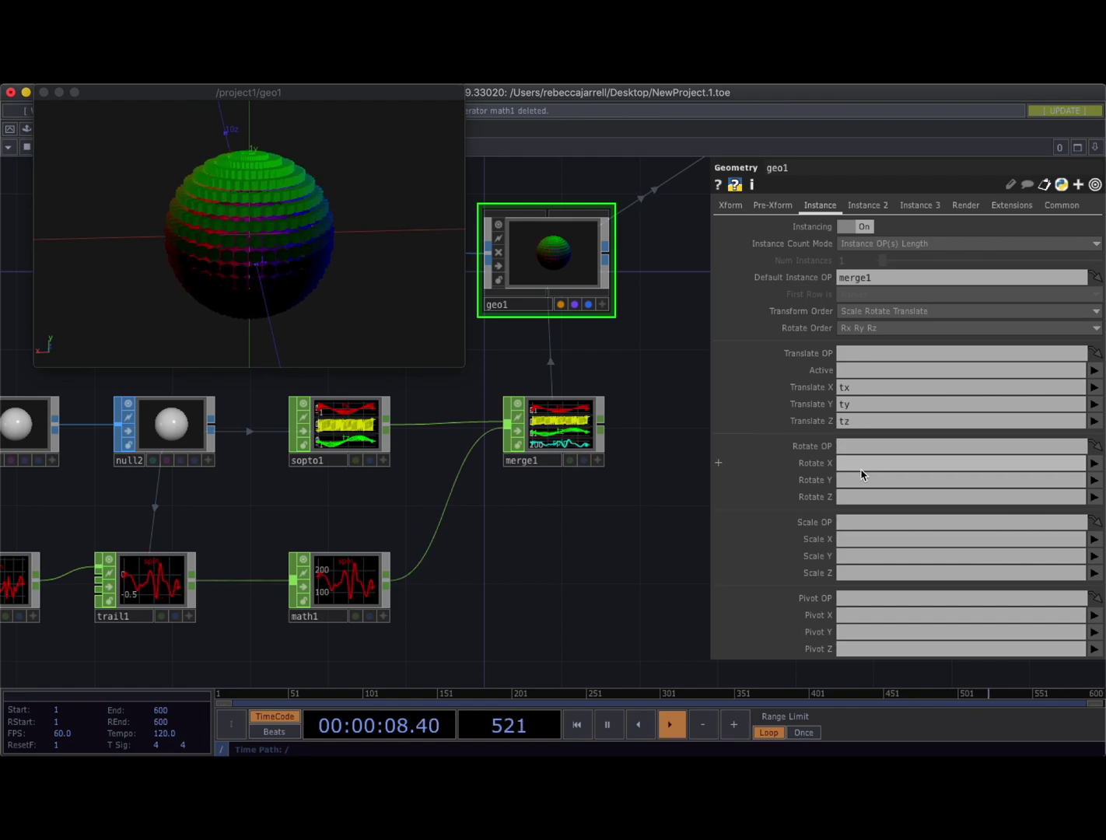
click(860, 497)
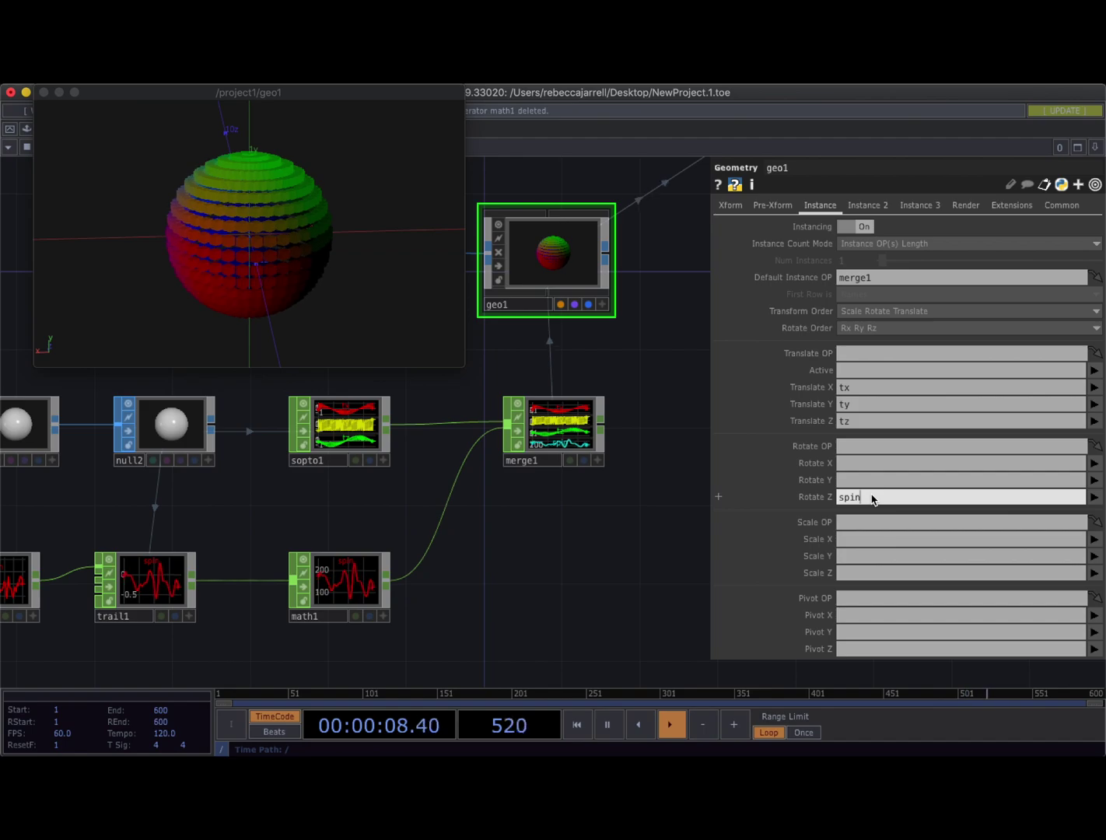
text(spin)
key(Return)
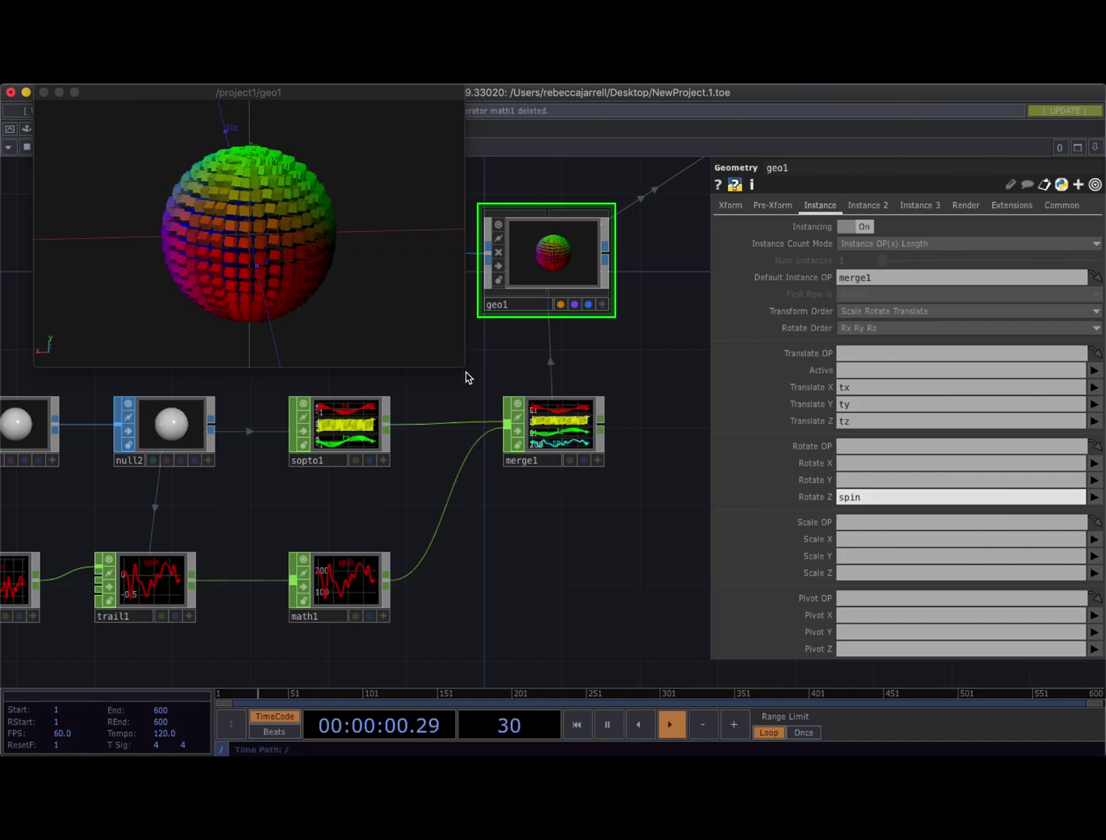
Enlarge the geo1 viewer and orbit around the sphere to examine how the instanced boxes rotate
drag(463, 364, 645, 480)
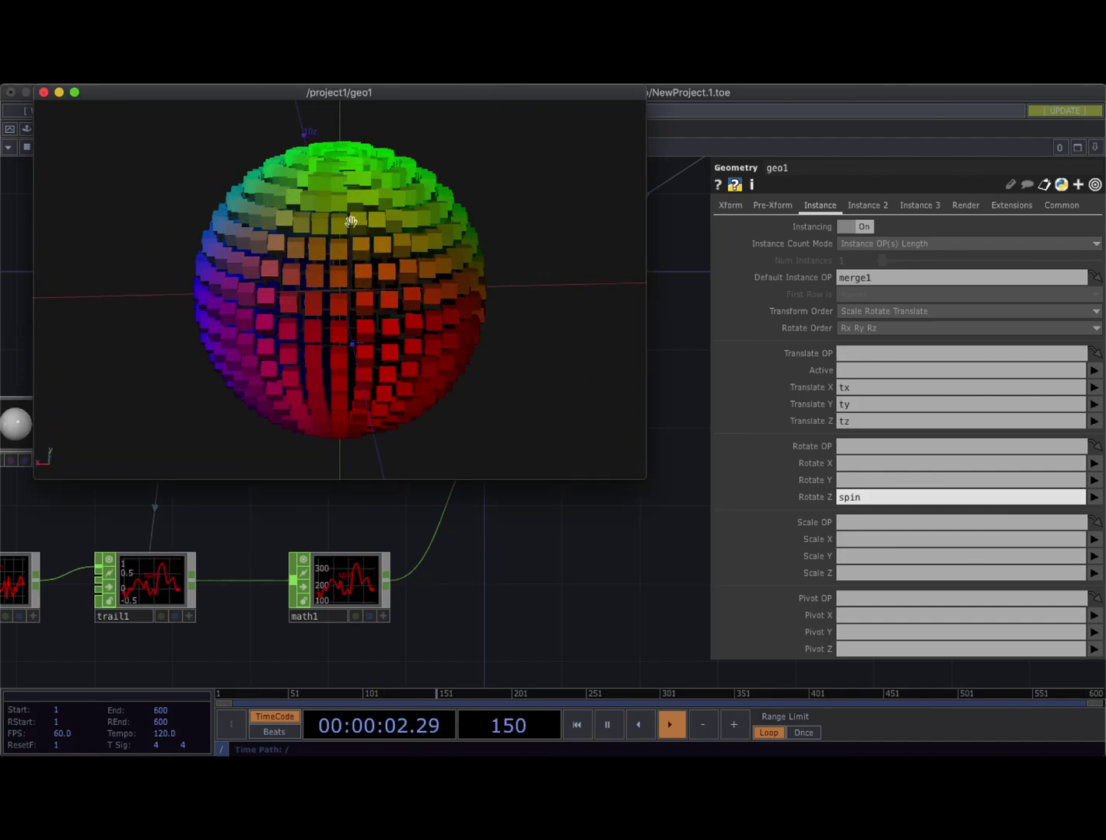
drag(455, 210, 494, 215)
click(729, 206)
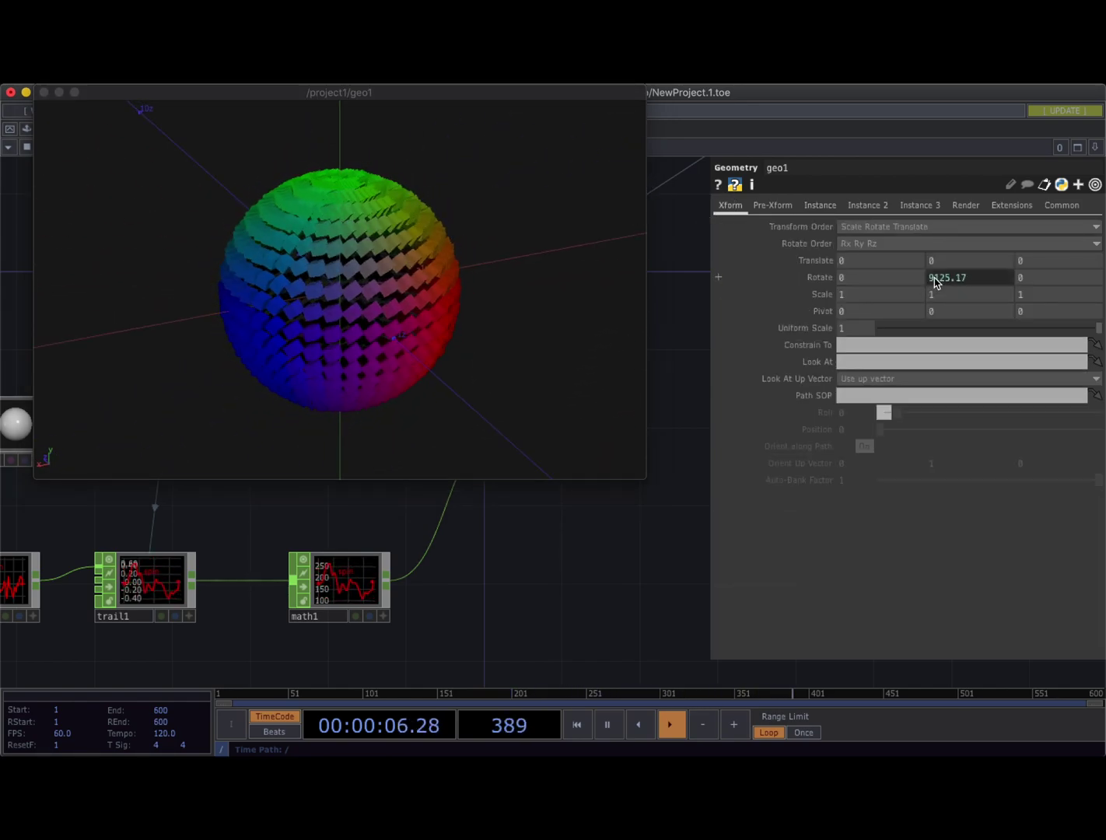
drag(407, 251, 308, 242)
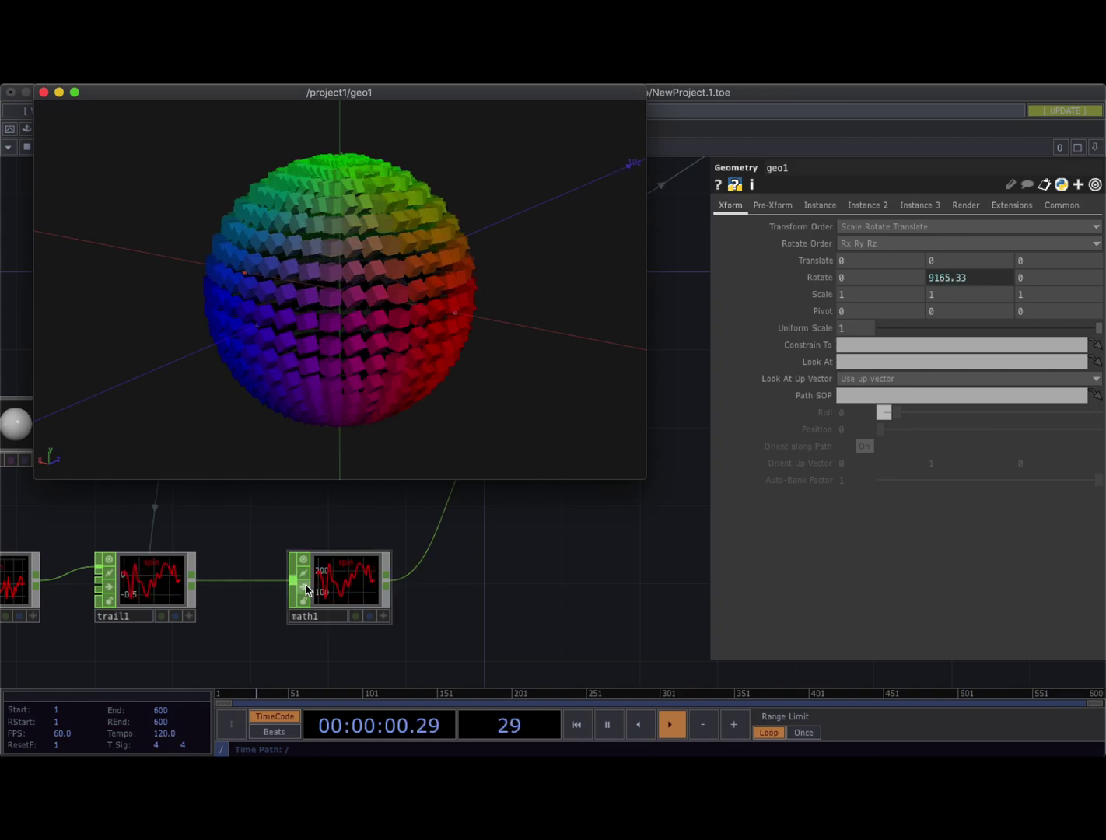
drag(363, 332, 387, 312)
drag(255, 270, 316, 277)
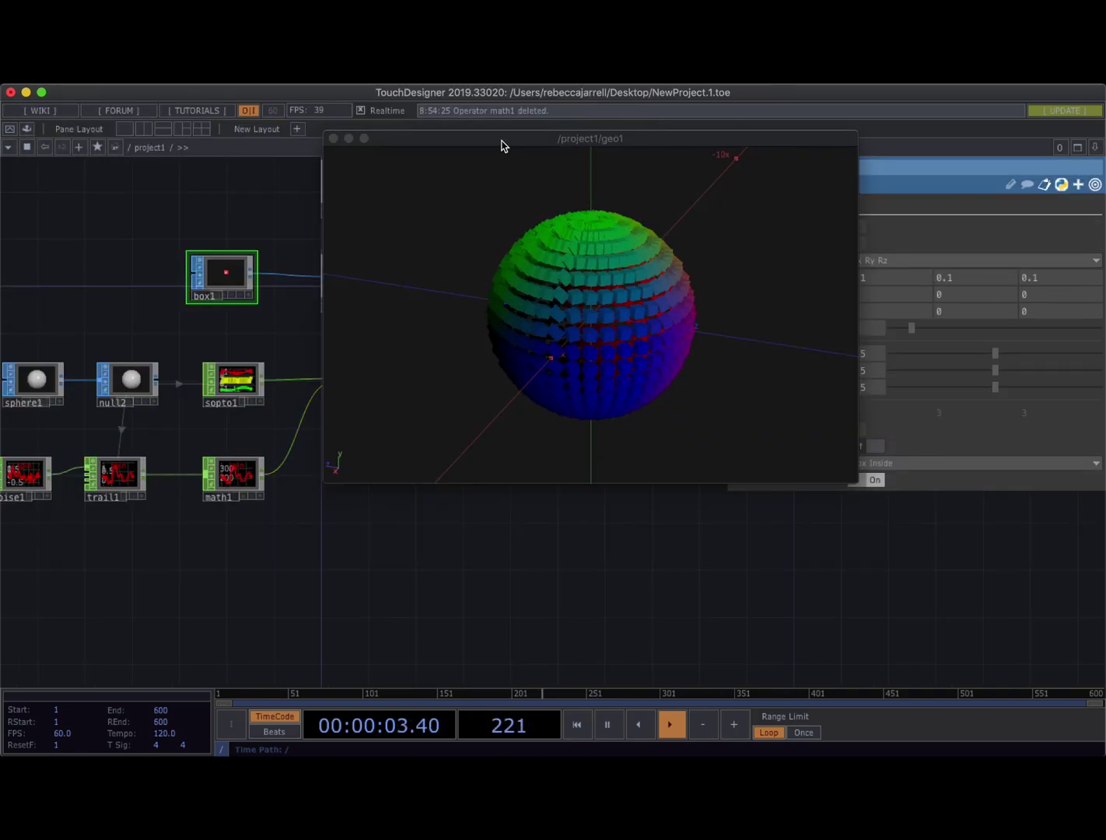
Clear the geo1 viewer out of the way and add a Sphere SOP beside box1
drag(502, 146, 549, 140)
double_click(99, 253)
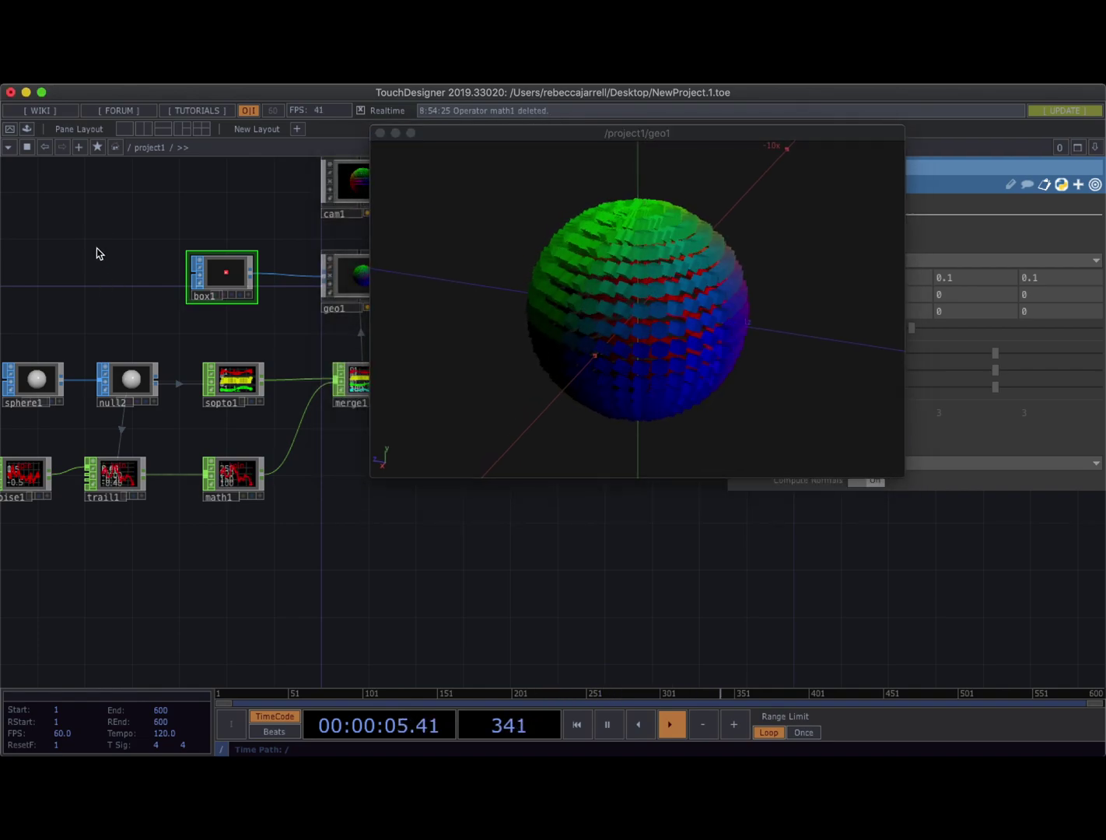
text(sp)
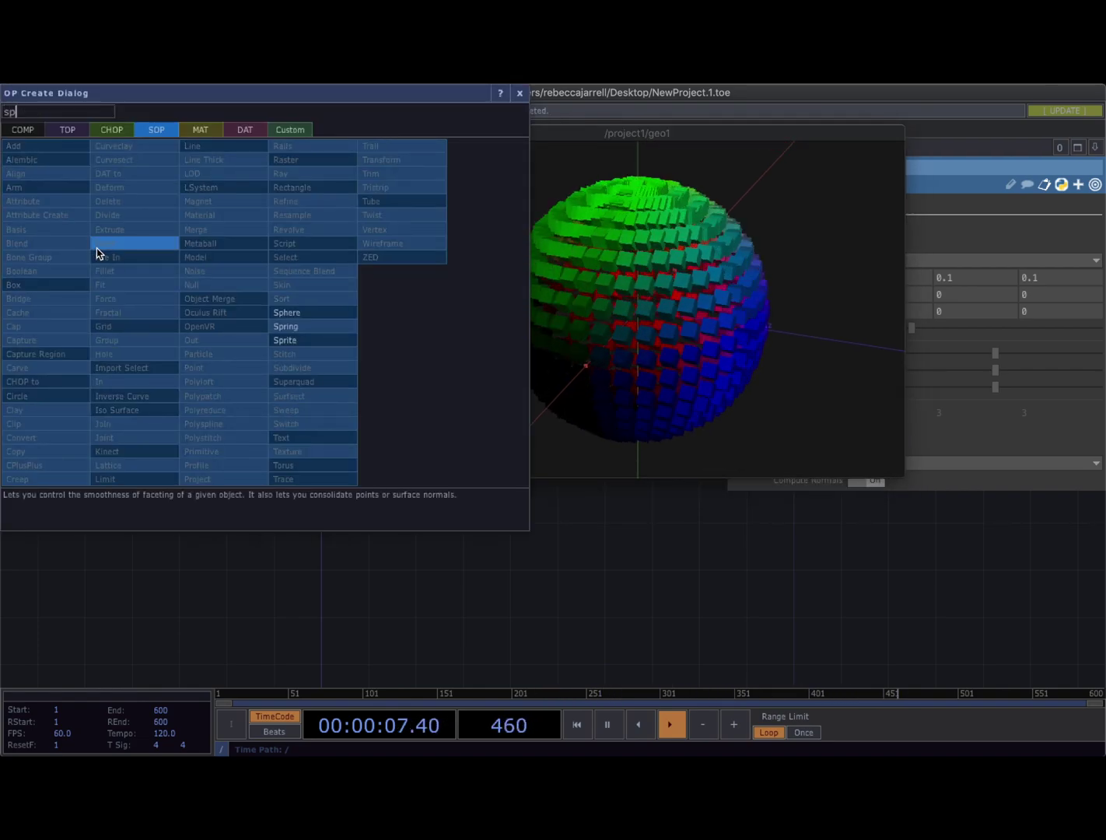
click(277, 314)
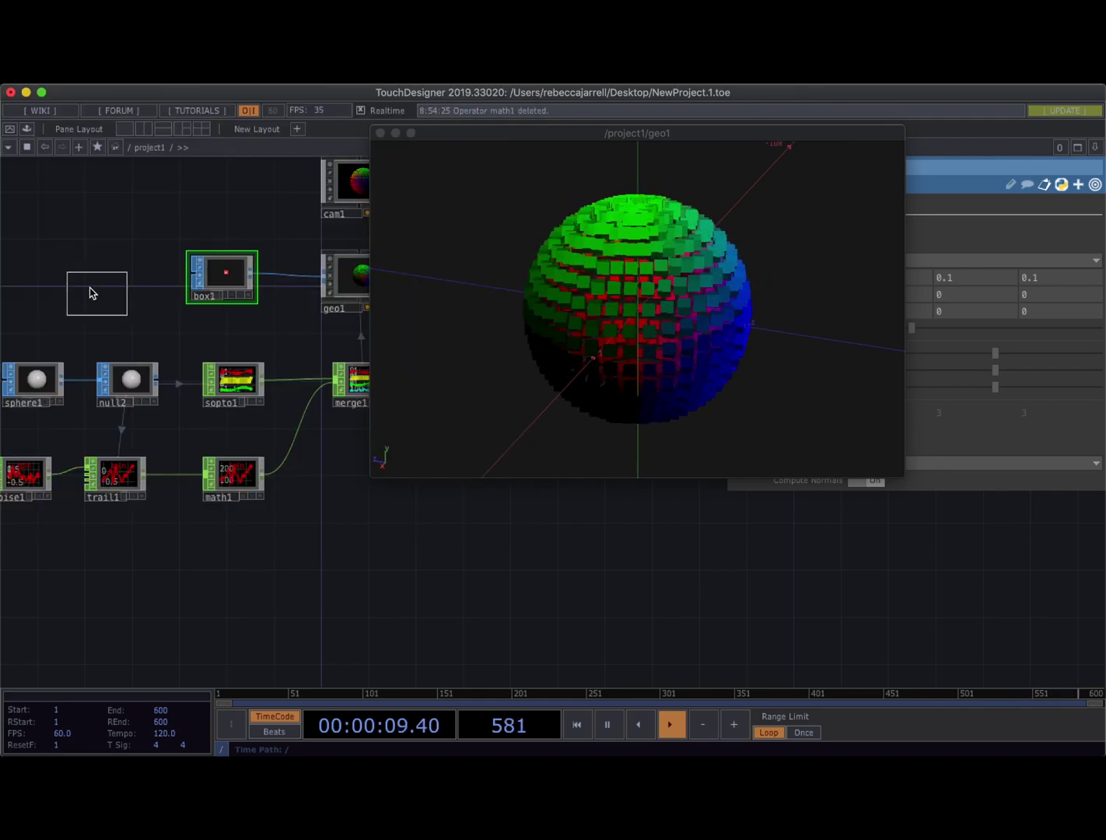
click(72, 289)
Feed the sphere2 operator into geo1 in place of box1 and orbit around the sphere instances
drag(645, 138, 582, 130)
middle_drag(874, 315, 459, 339)
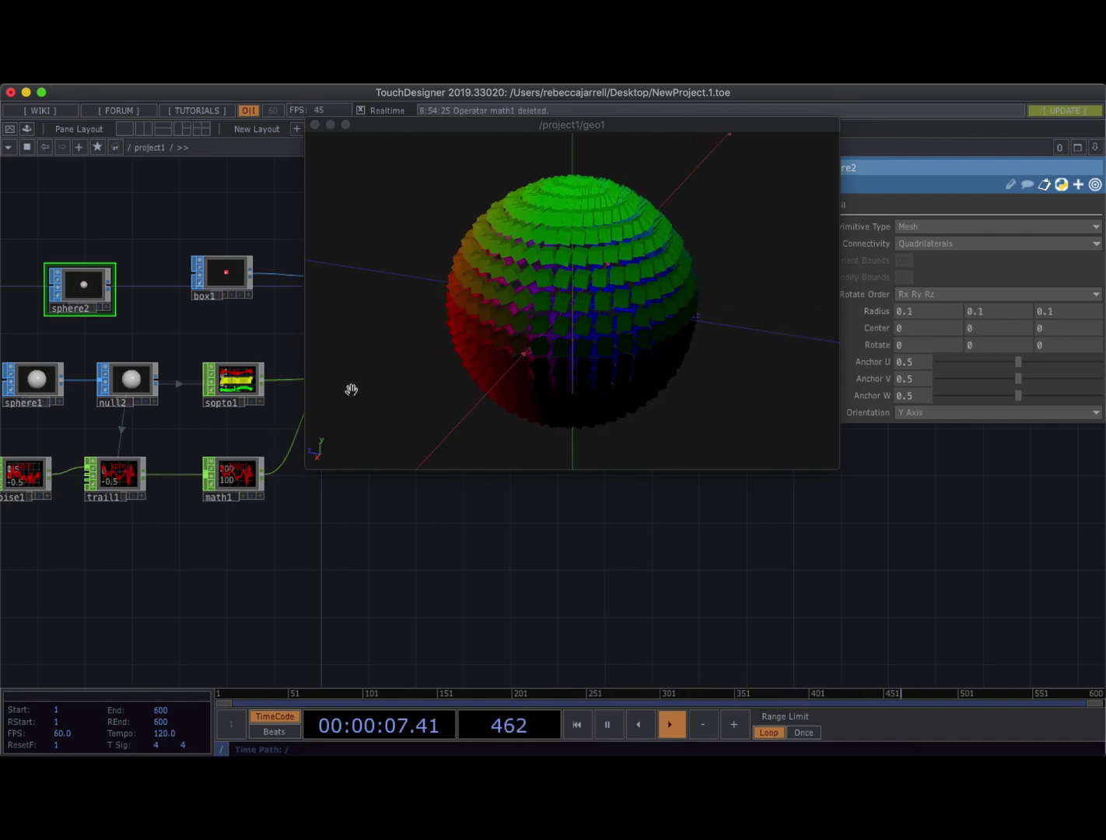
key(h)
click(479, 137)
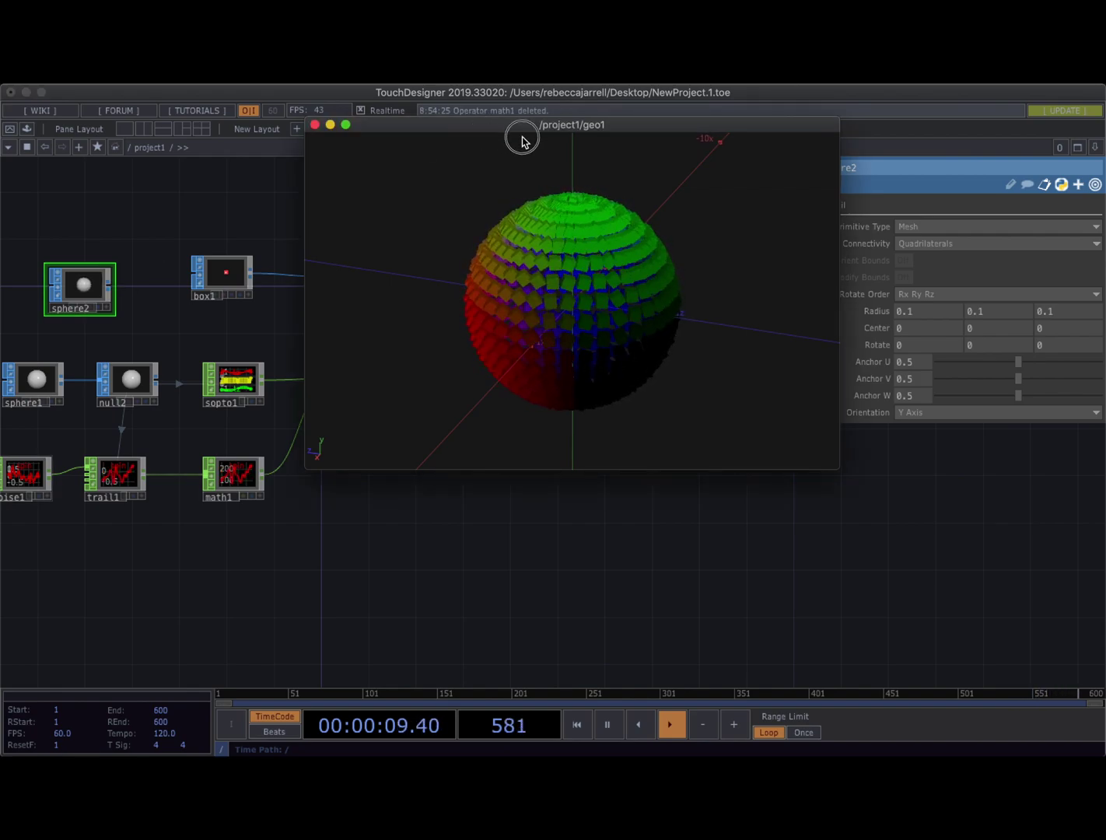
drag(662, 121, 804, 100)
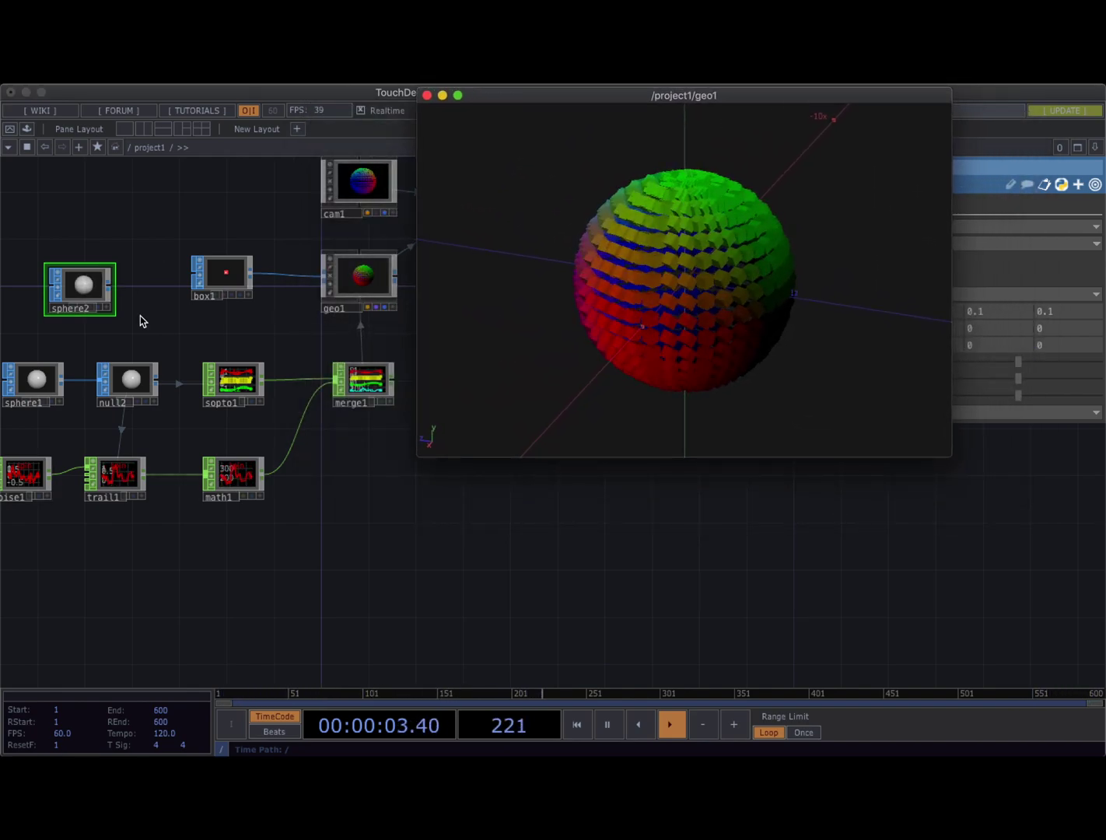
drag(110, 286, 282, 276)
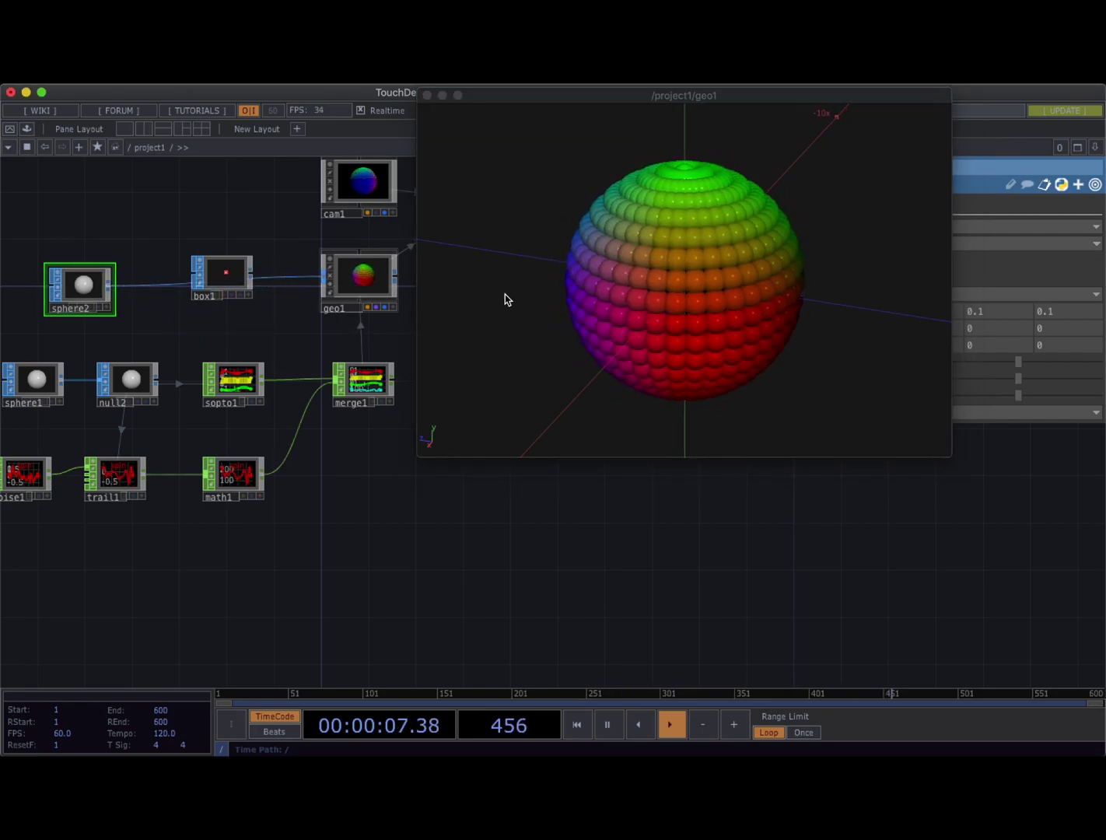
drag(753, 249, 847, 262)
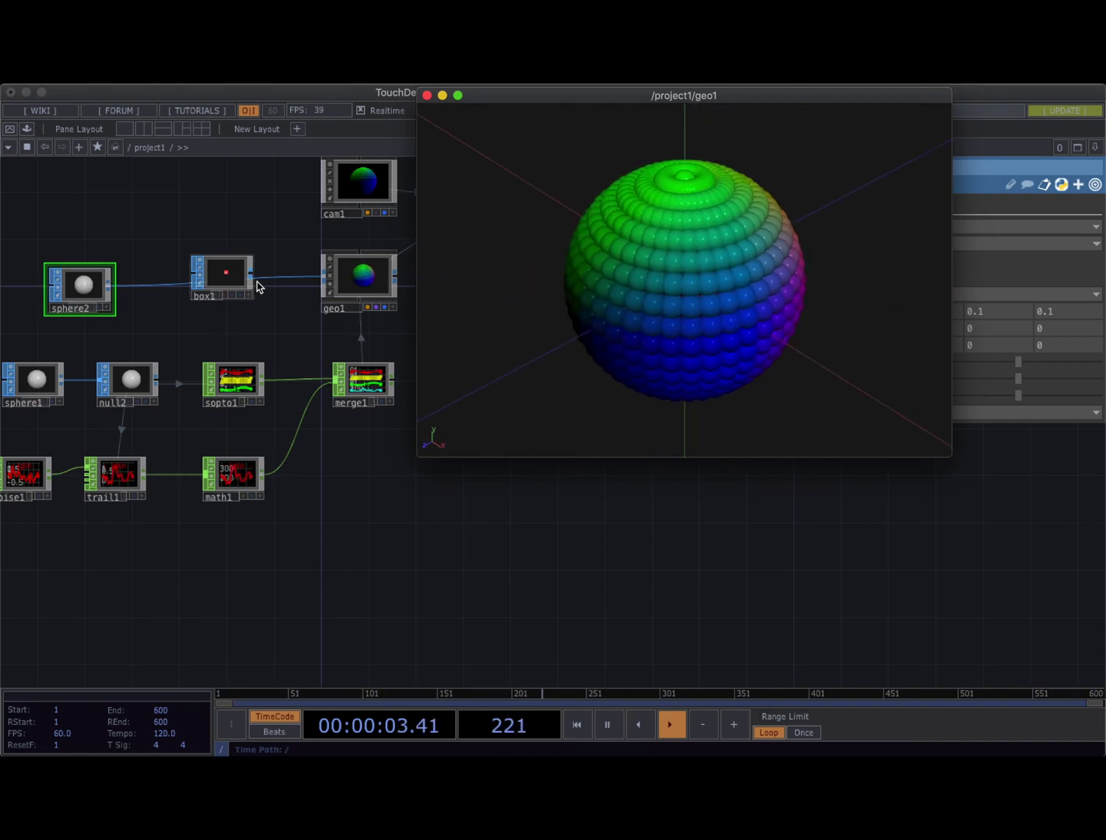
Reconnect box1 to geo1 as the instanced shape and delete the sphere2 operator
drag(251, 278, 322, 276)
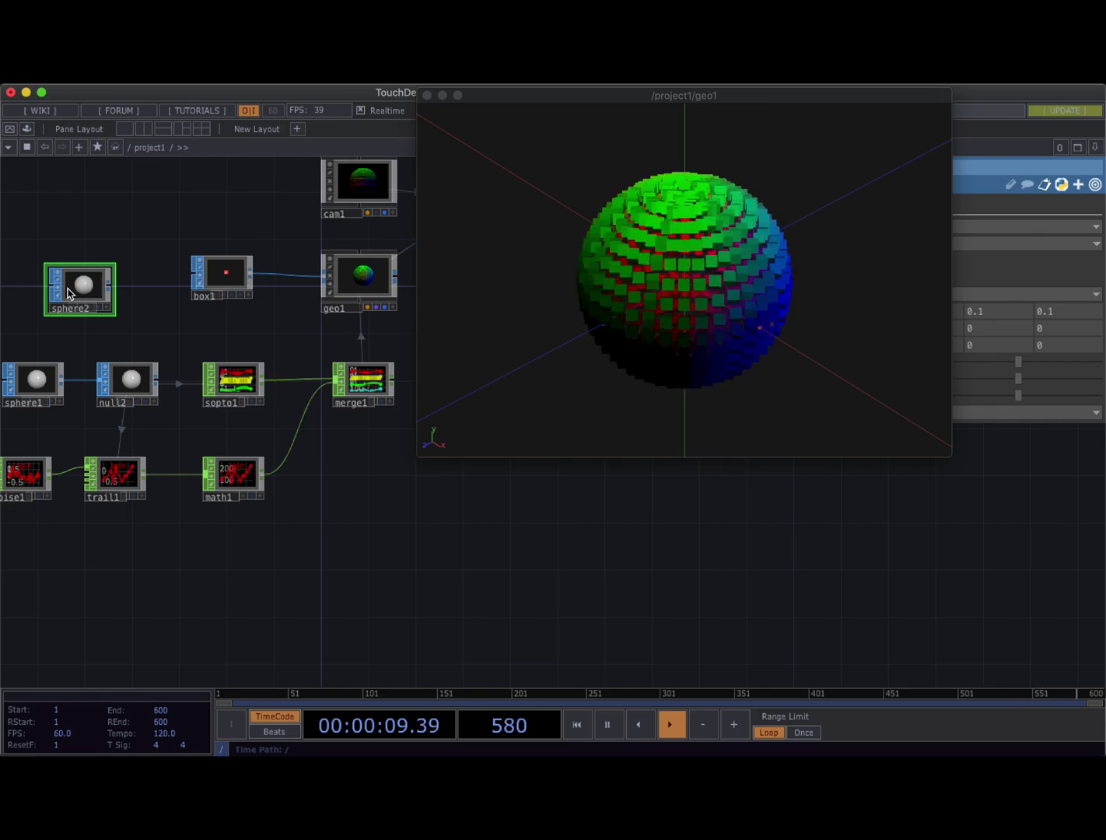
key(Delete)
drag(94, 299, 214, 276)
drag(709, 251, 671, 235)
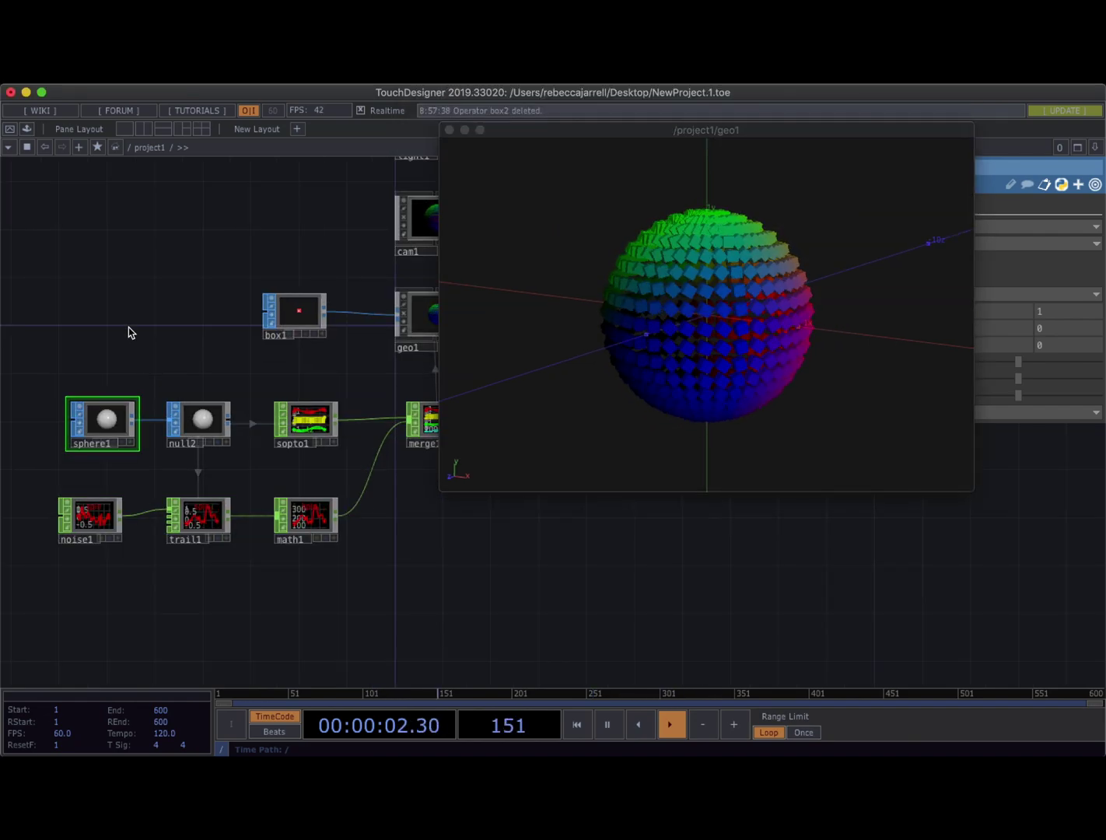
Add a Torus SOP above sphere1 and connect it to null2 in place of the sphere
key(Tab)
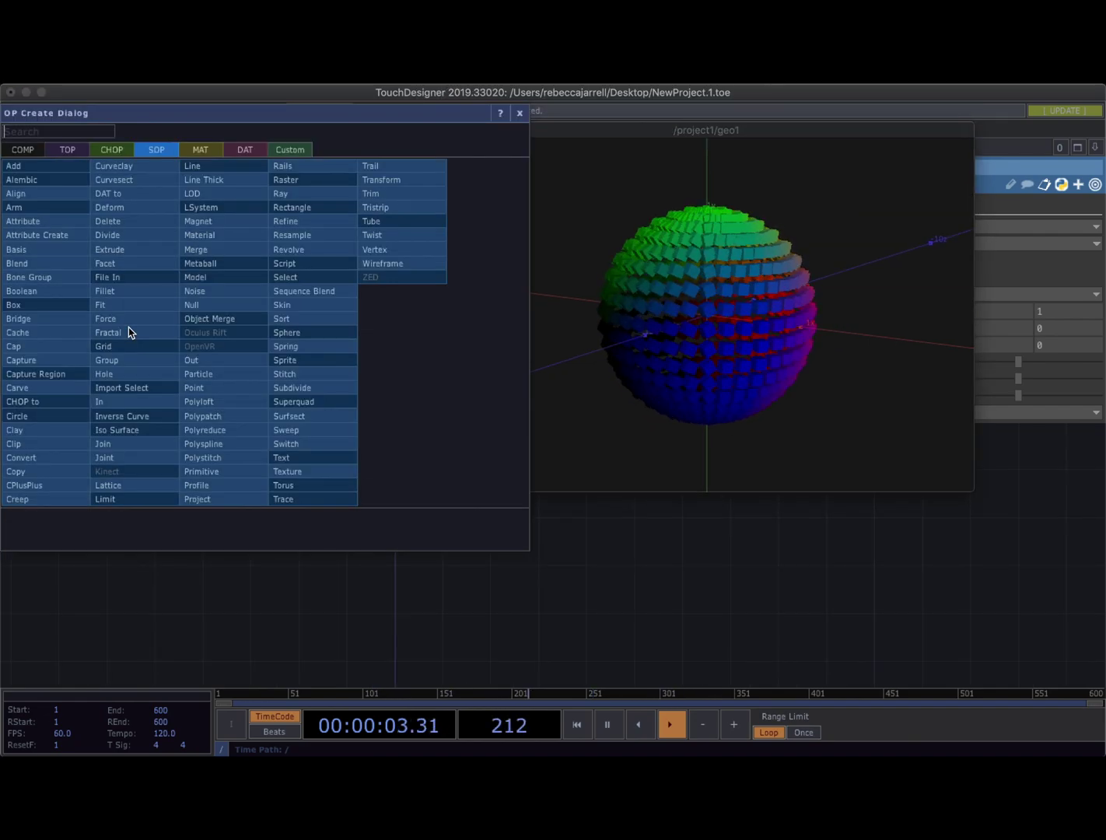
text(to)
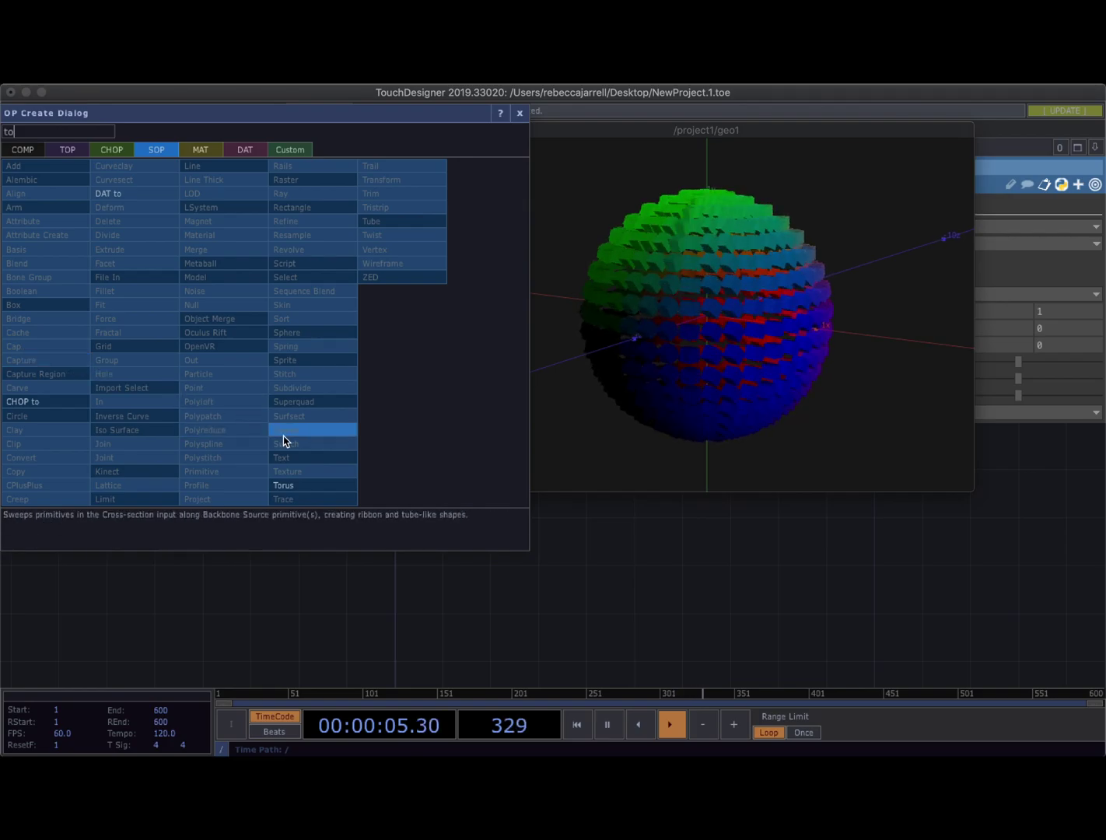
click(296, 485)
click(119, 348)
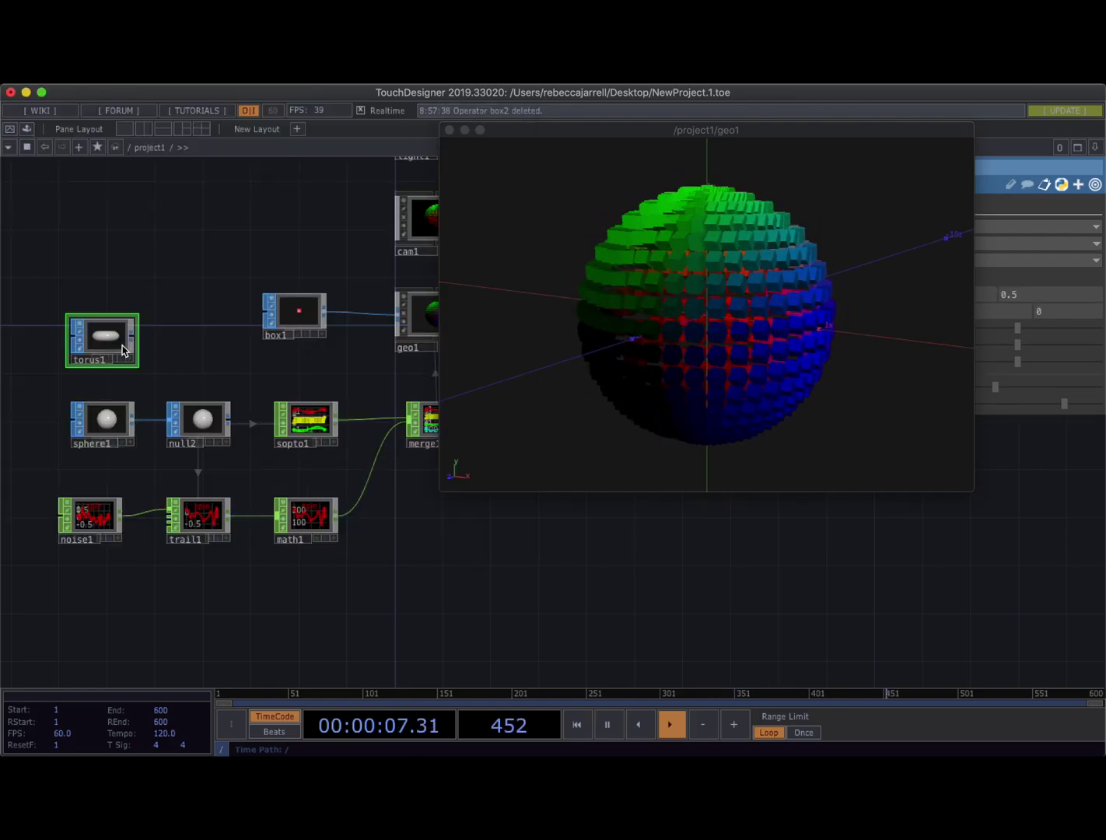
scroll(132, 344, up, 3)
scroll(134, 346, down, 4)
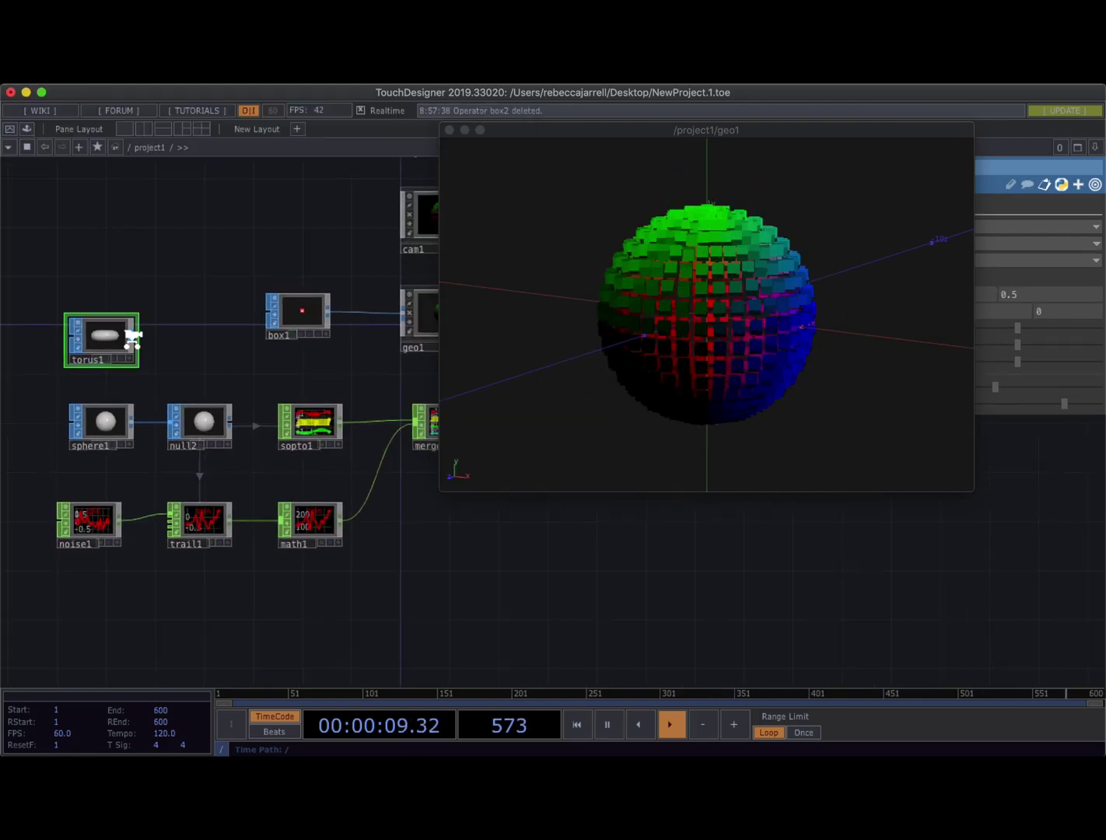
drag(152, 349, 166, 418)
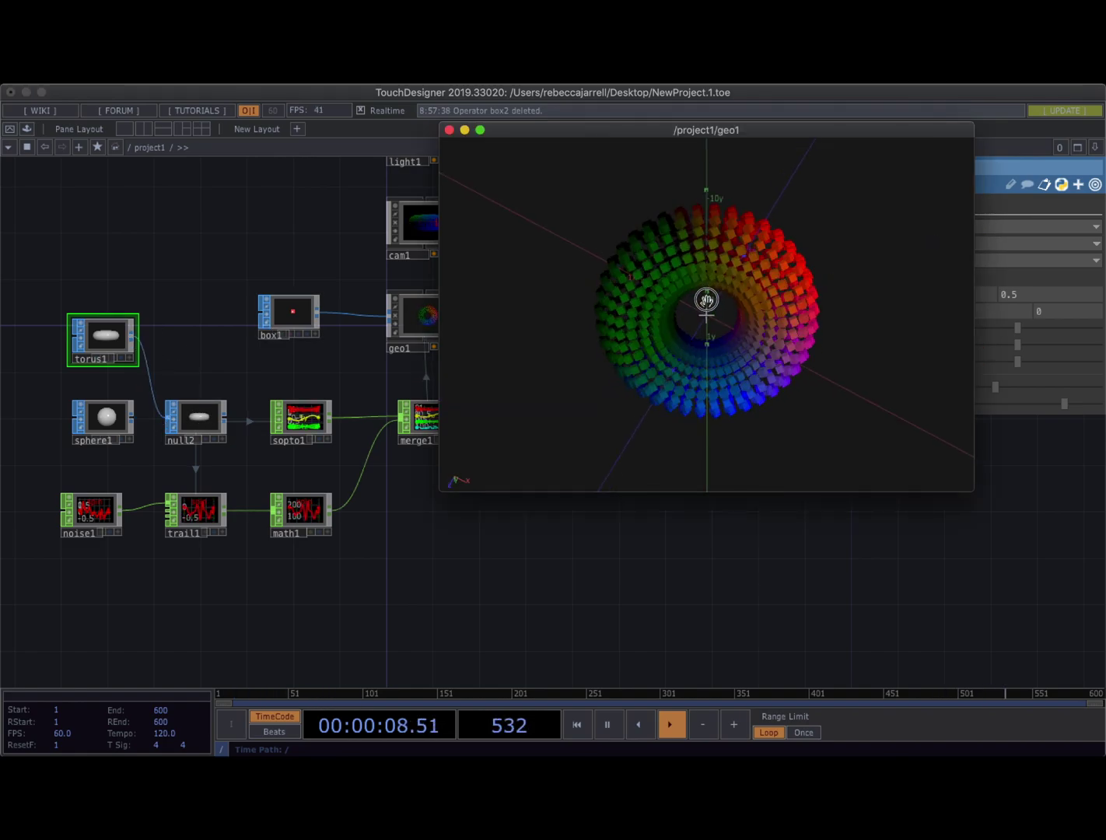
Orbit around the torus of instanced boxes and examine the sopto1 channel waveforms up close
drag(706, 300, 698, 245)
drag(718, 326, 705, 276)
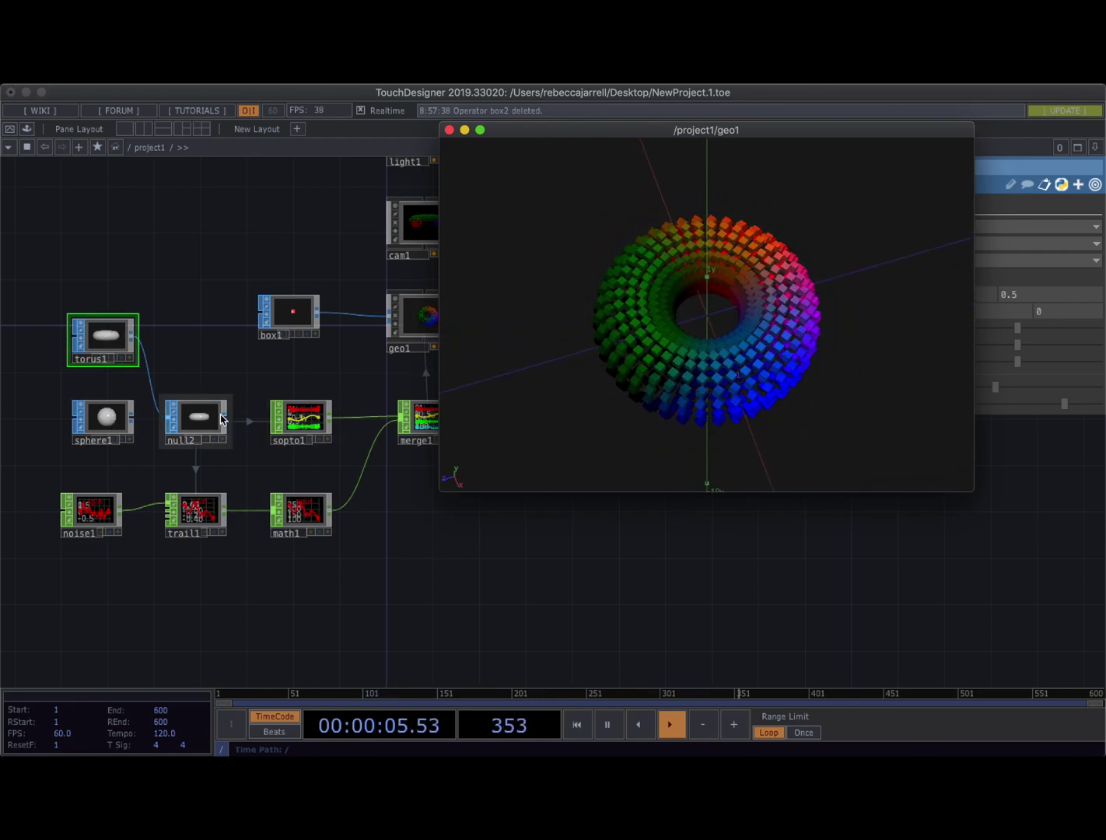
scroll(323, 436, up, 5)
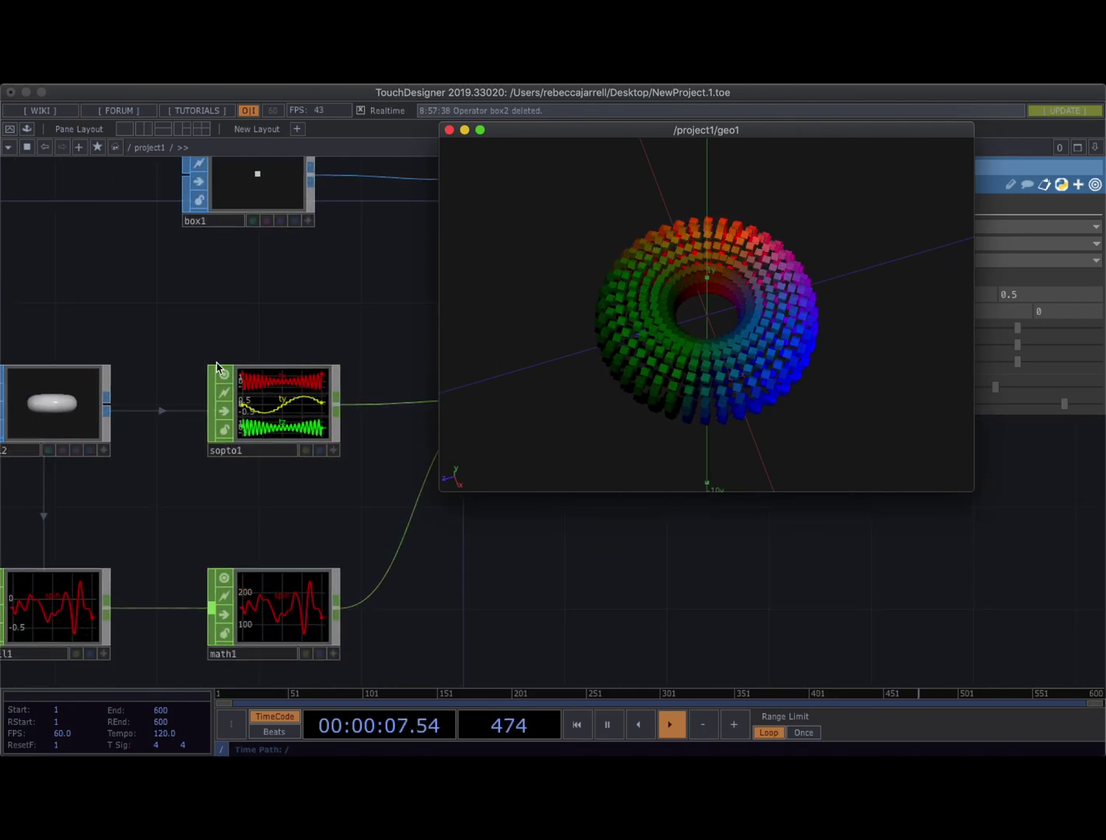
scroll(354, 470, down, 6)
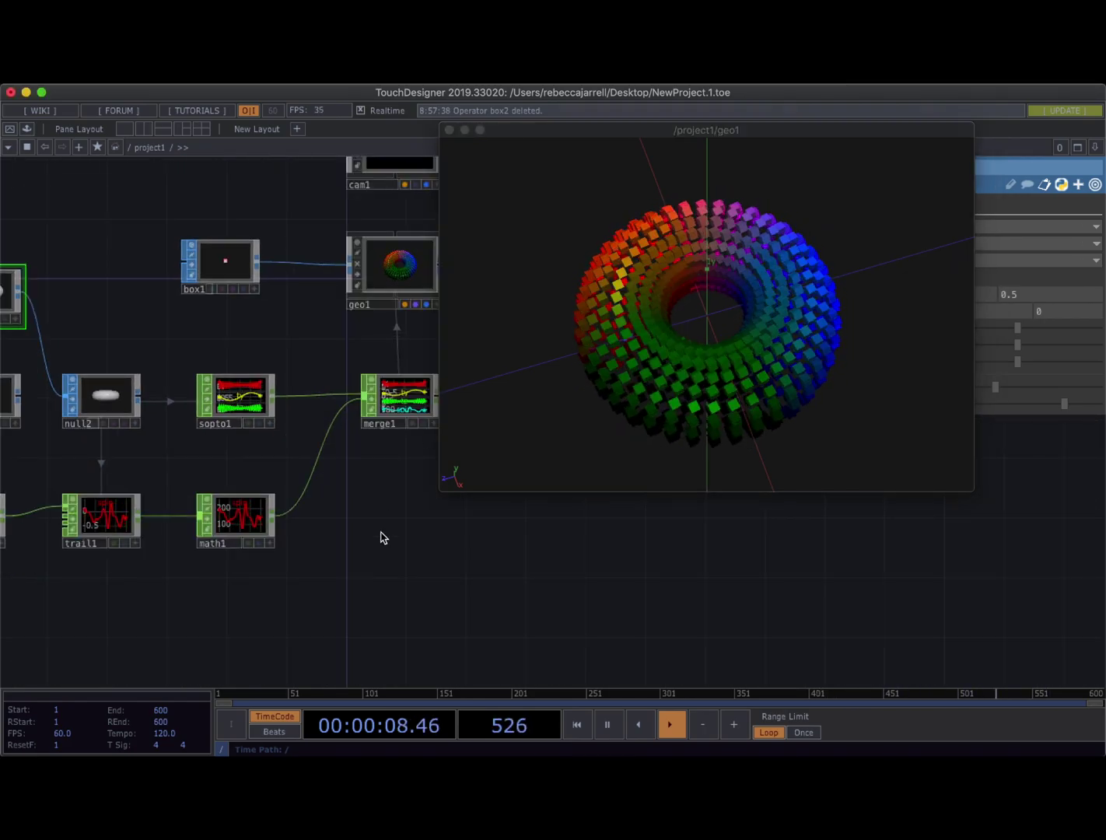
drag(381, 537, 490, 529)
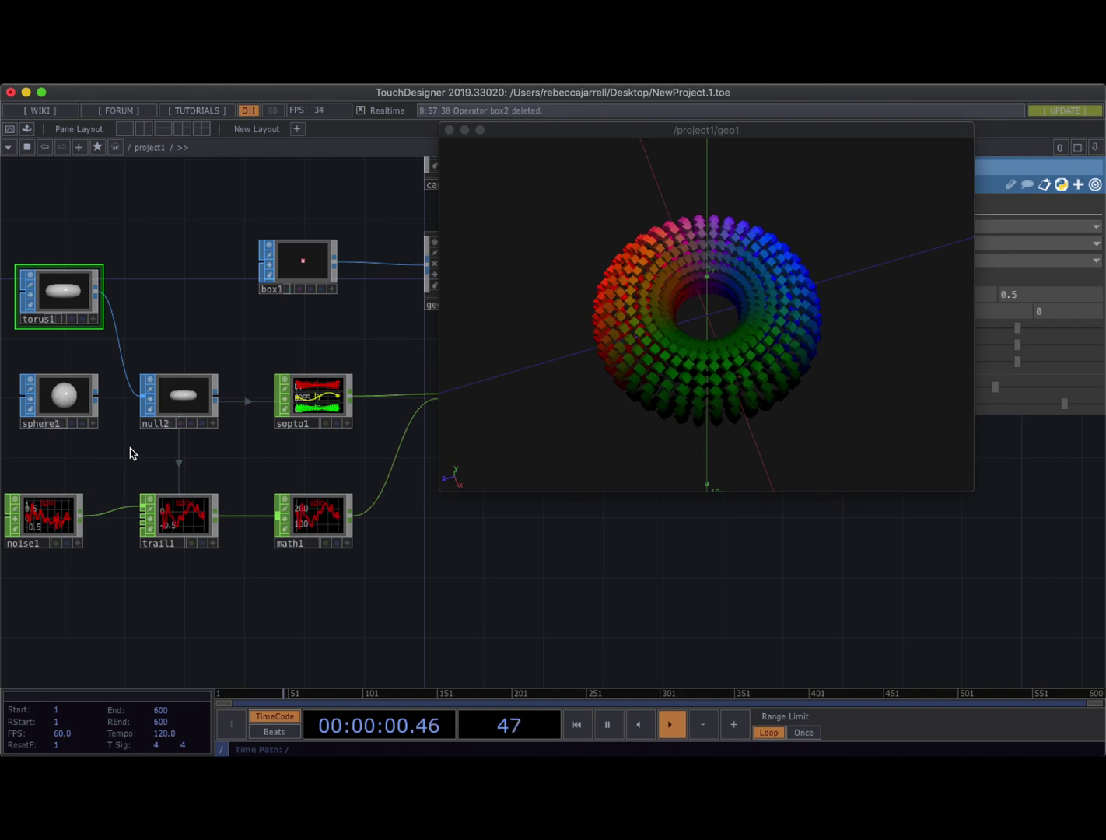
scroll(338, 371, up, 6)
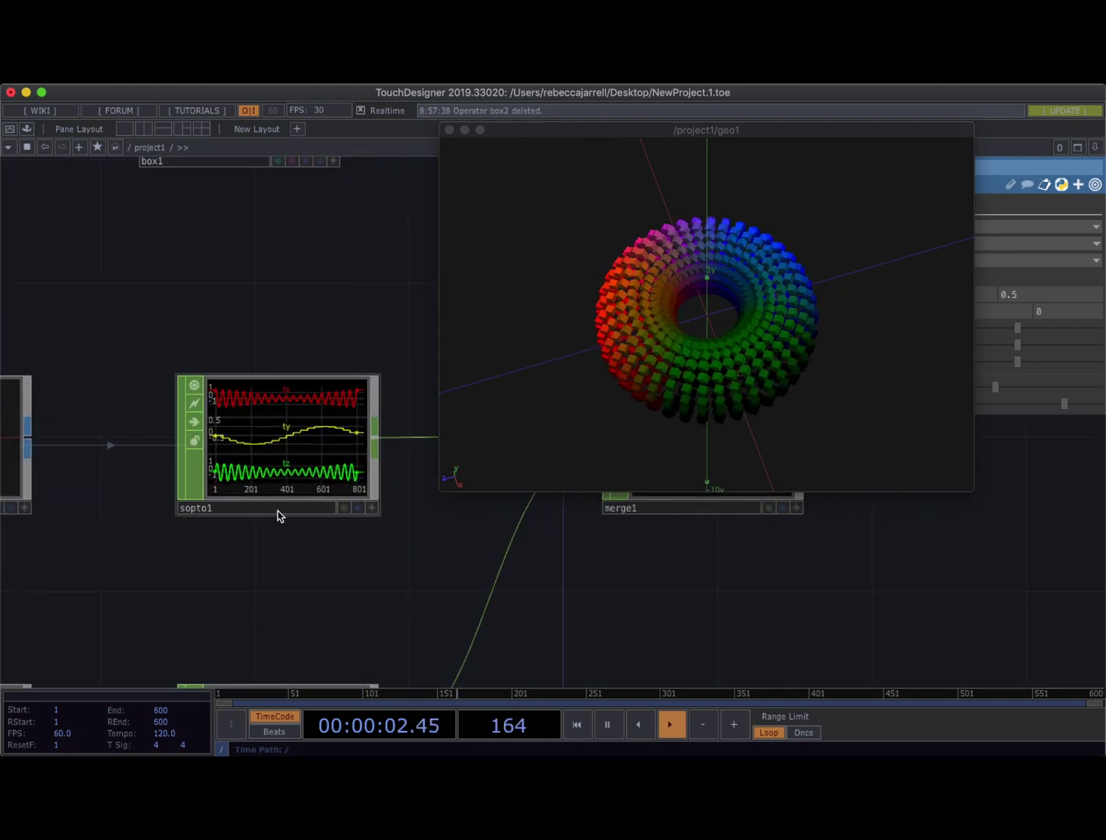
drag(616, 321, 614, 279)
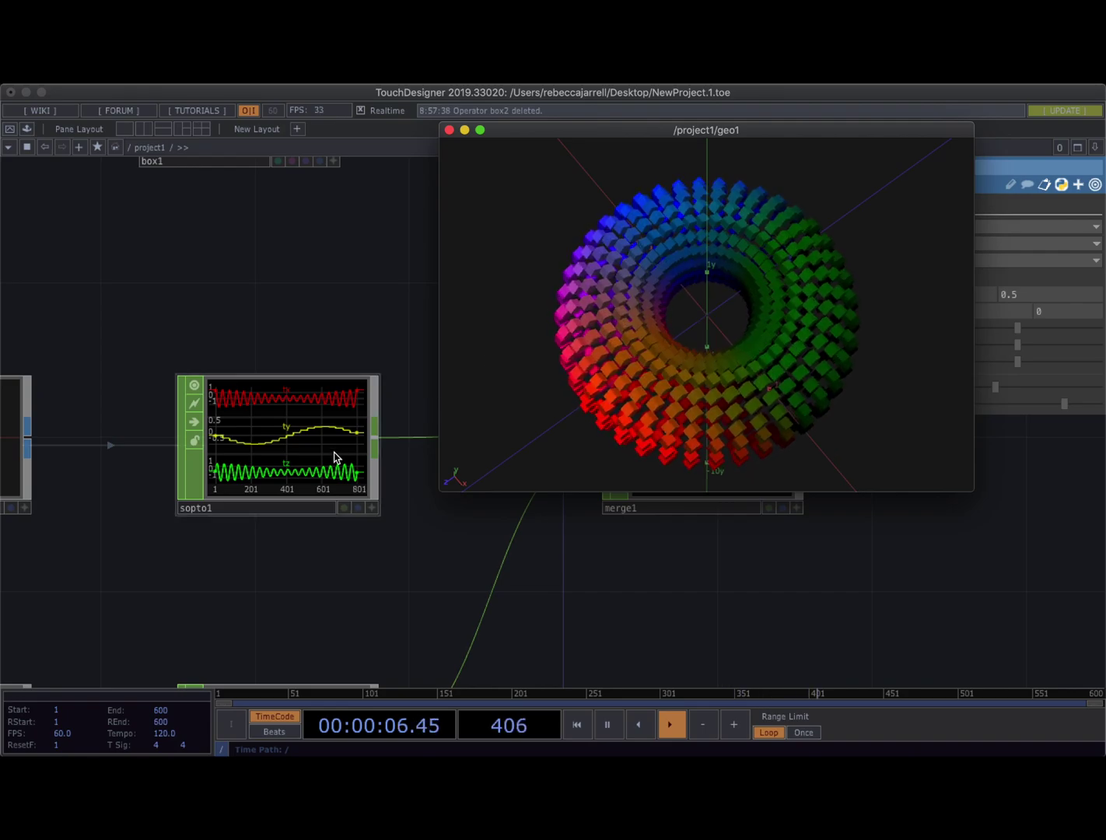
Bring the whole network back into view and shrink the geo1 viewer so it covers less of it
scroll(288, 462, down, 5)
drag(293, 539, 330, 447)
scroll(458, 536, down, 3)
scroll(451, 506, up, 2)
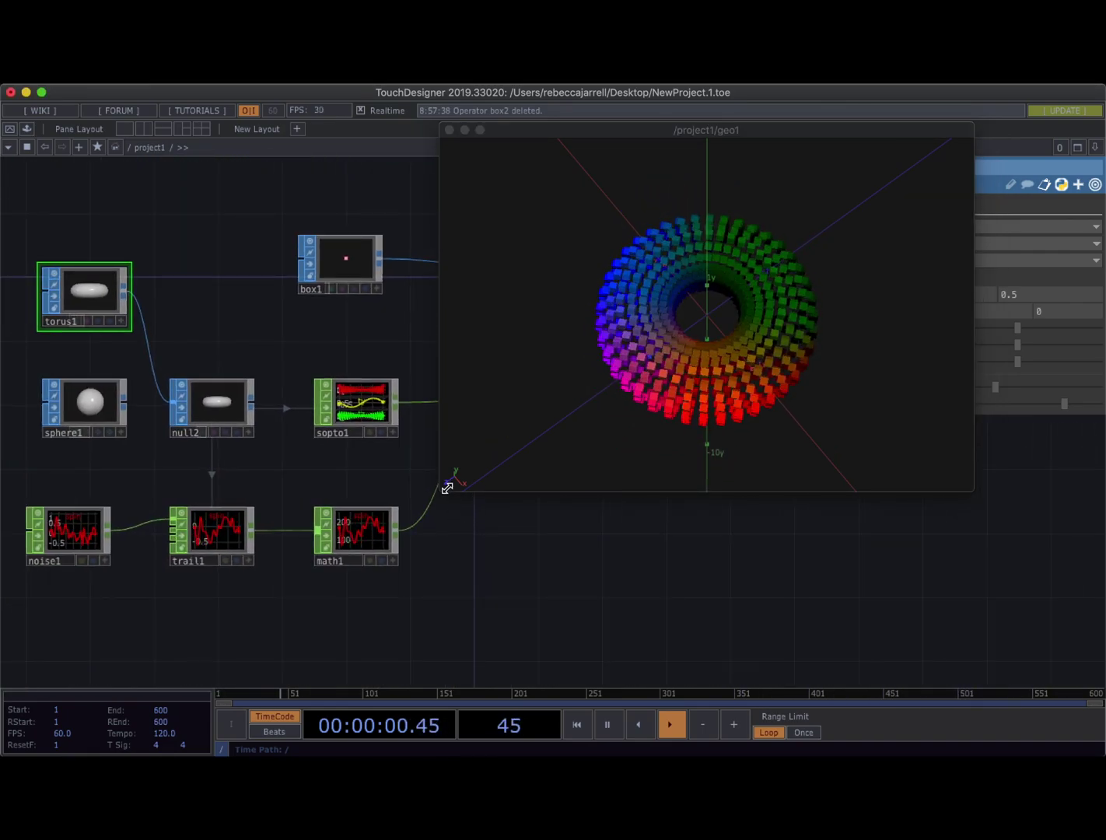
drag(447, 485, 526, 433)
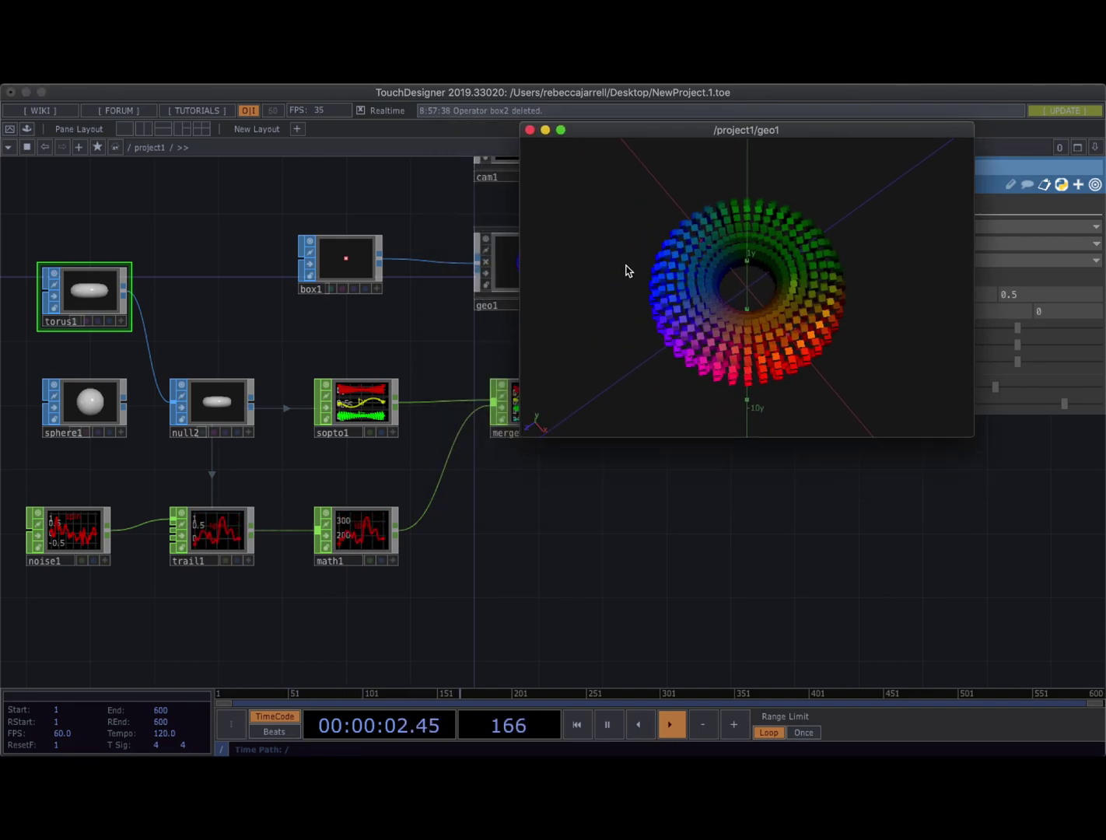